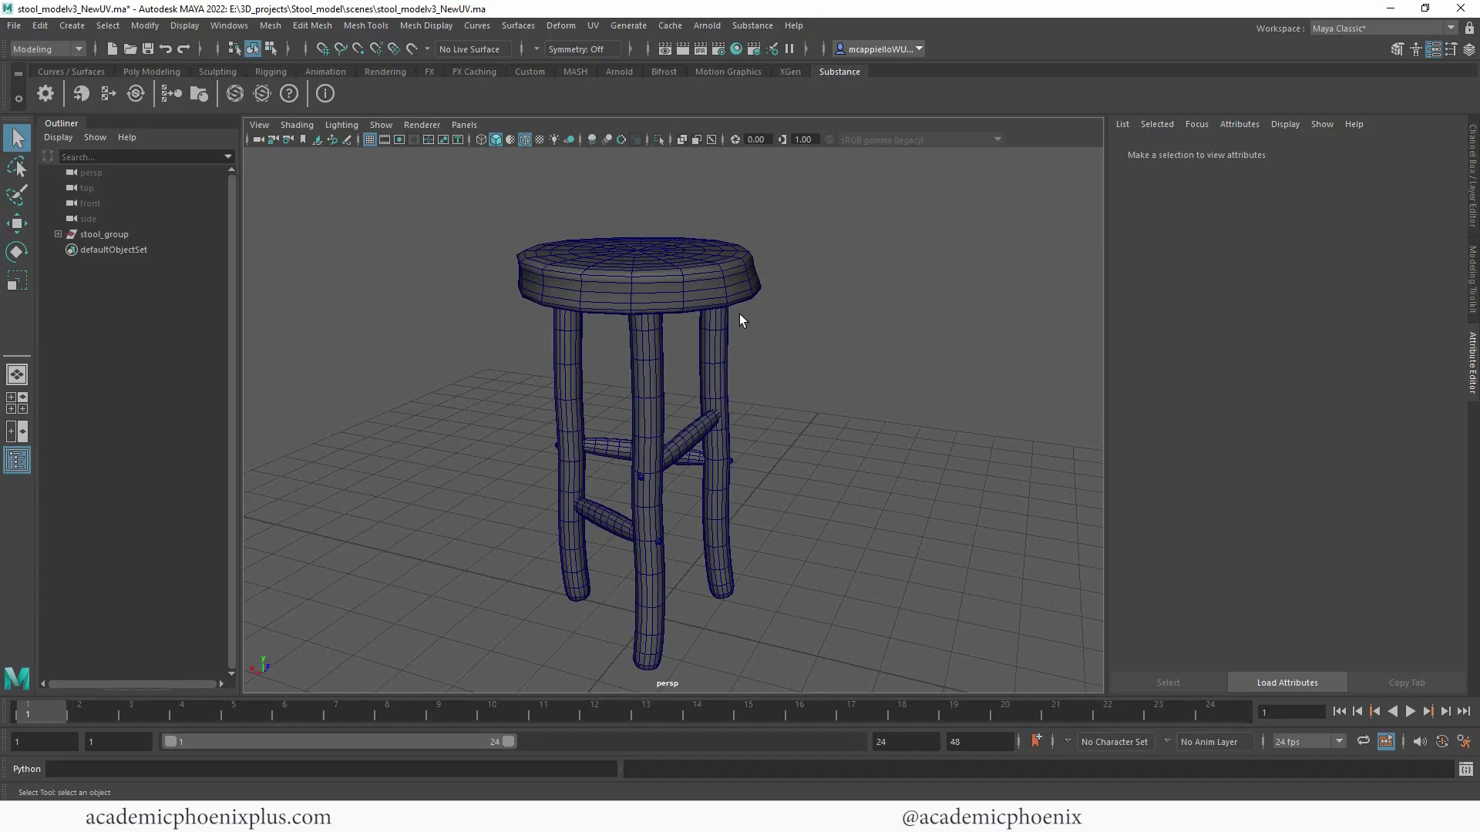
# Step: Orbit around the stool and try selecting all its meshes, the right leg and the seat, then clear the selection
pyautogui.moveTo(765, 360)
pyautogui.keyDown('alt'); pyautogui.mouseDown()
pyautogui.moveTo(786, 383)
pyautogui.moveTo(829, 345)
pyautogui.moveTo(779, 357)
pyautogui.moveTo(793, 357)
pyautogui.moveTo(776, 333)
pyautogui.mouseUp(); pyautogui.keyUp('alt')
pyautogui.keyDown('alt'); pyautogui.moveTo(776, 334); pyautogui.dragTo(784, 332, button='middle'); pyautogui.keyUp('alt')
pyautogui.keyDown('alt'); pyautogui.moveTo(784, 332); pyautogui.dragTo(830, 327, button='right'); pyautogui.keyUp('alt')
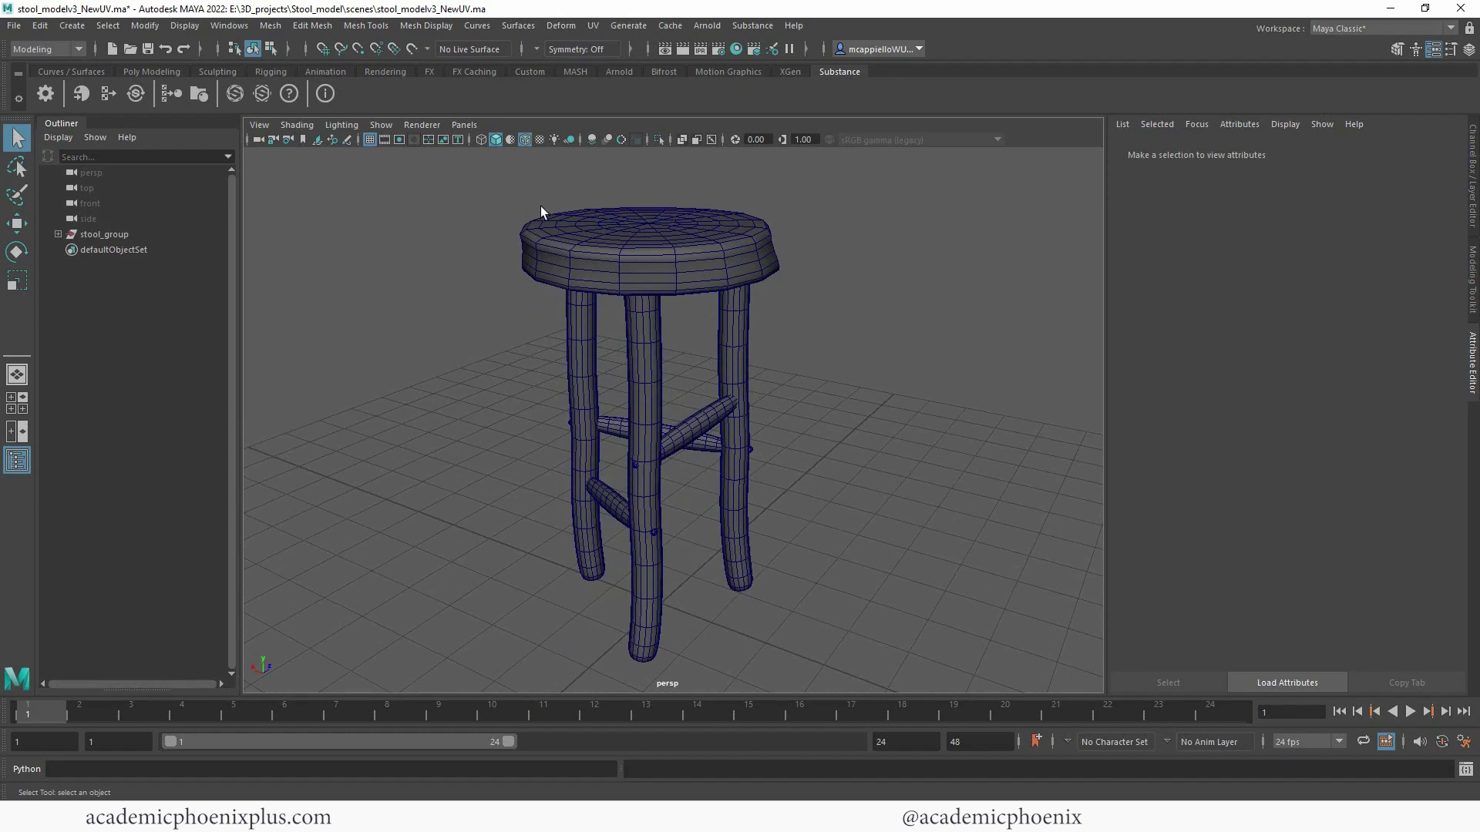
pyautogui.moveTo(584, 236); pyautogui.dragTo(876, 529)
pyautogui.click(878, 515)
pyautogui.moveTo(496, 189); pyautogui.dragTo(820, 522)
pyautogui.click(858, 461)
pyautogui.click(720, 292)
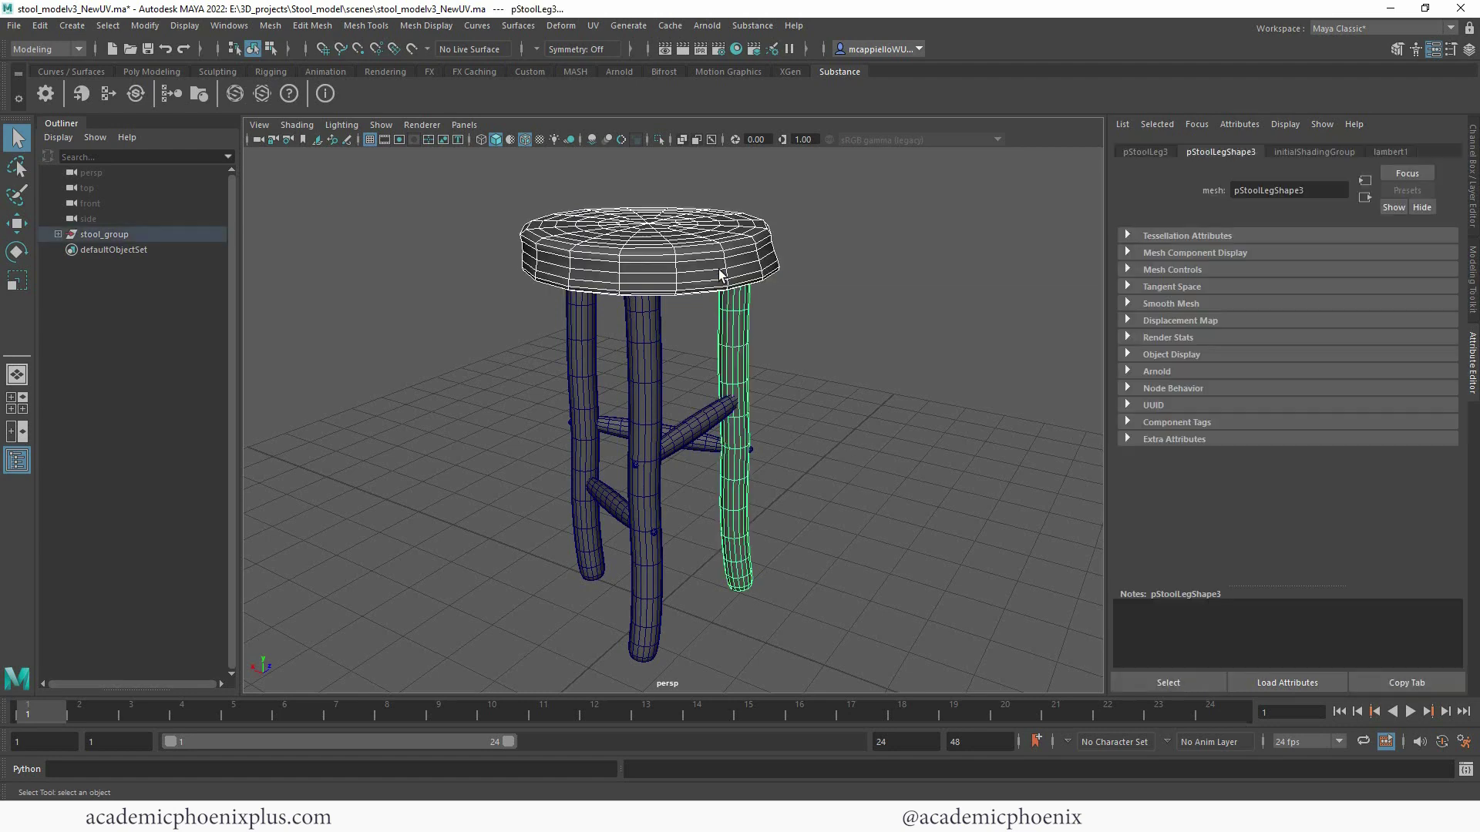
pyautogui.click(750, 272)
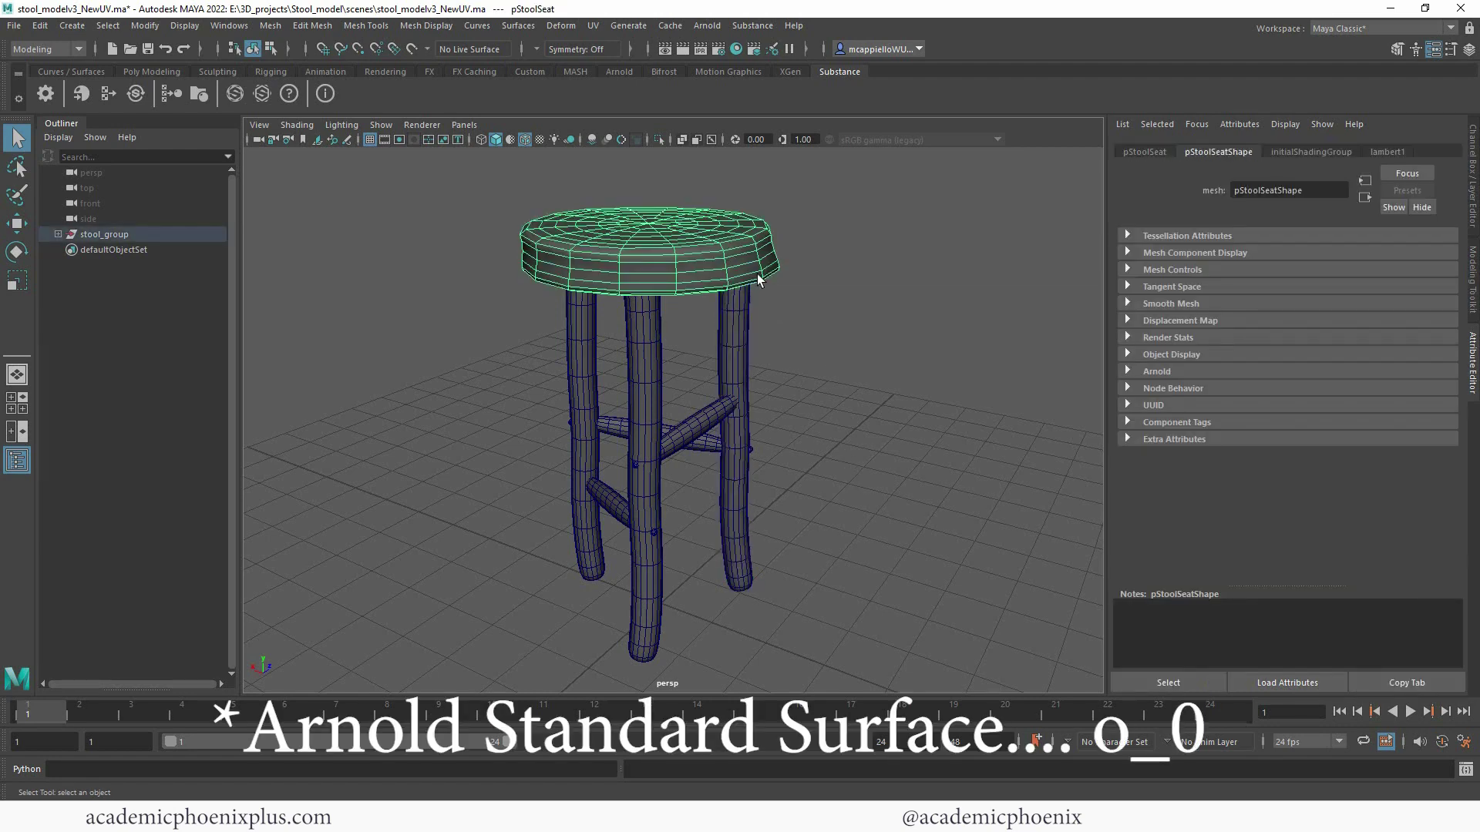
pyautogui.click(865, 407)
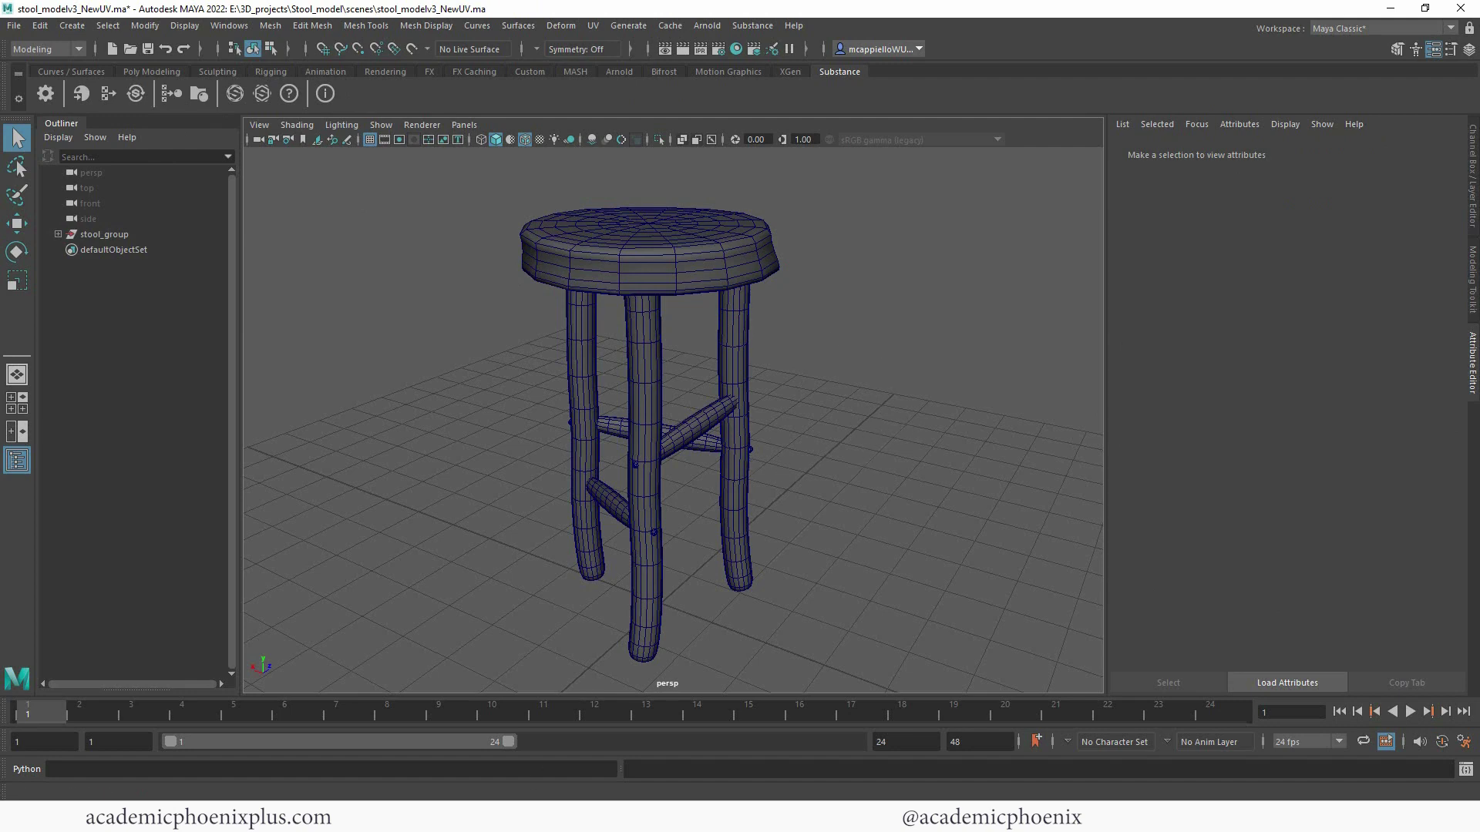
# Step: In File Explorer, open Stool_model\sourceimages\substance to find the exported texture maps
pyautogui.hotkey('alt', 'Tab')
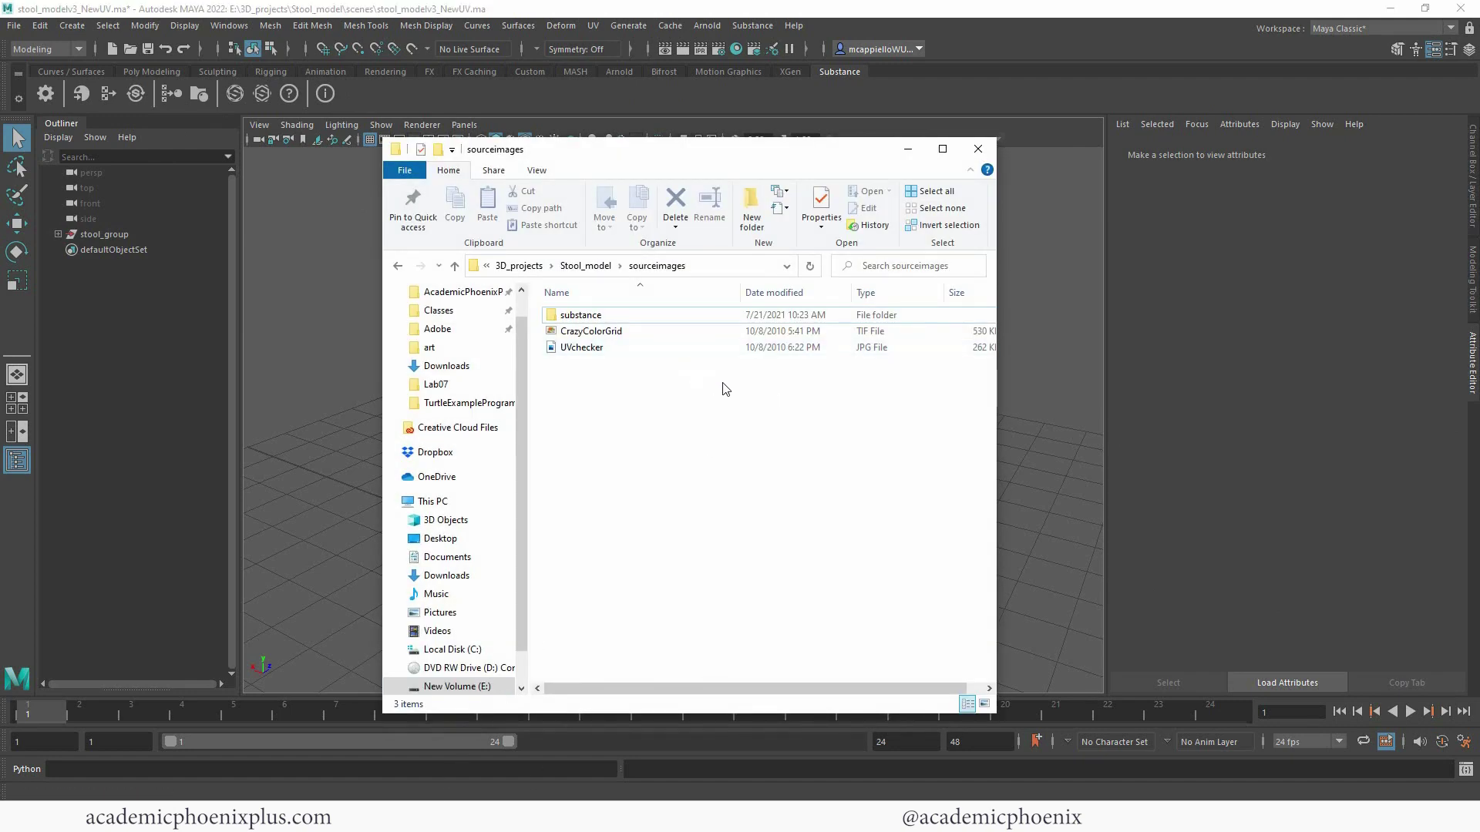
pyautogui.click(586, 265)
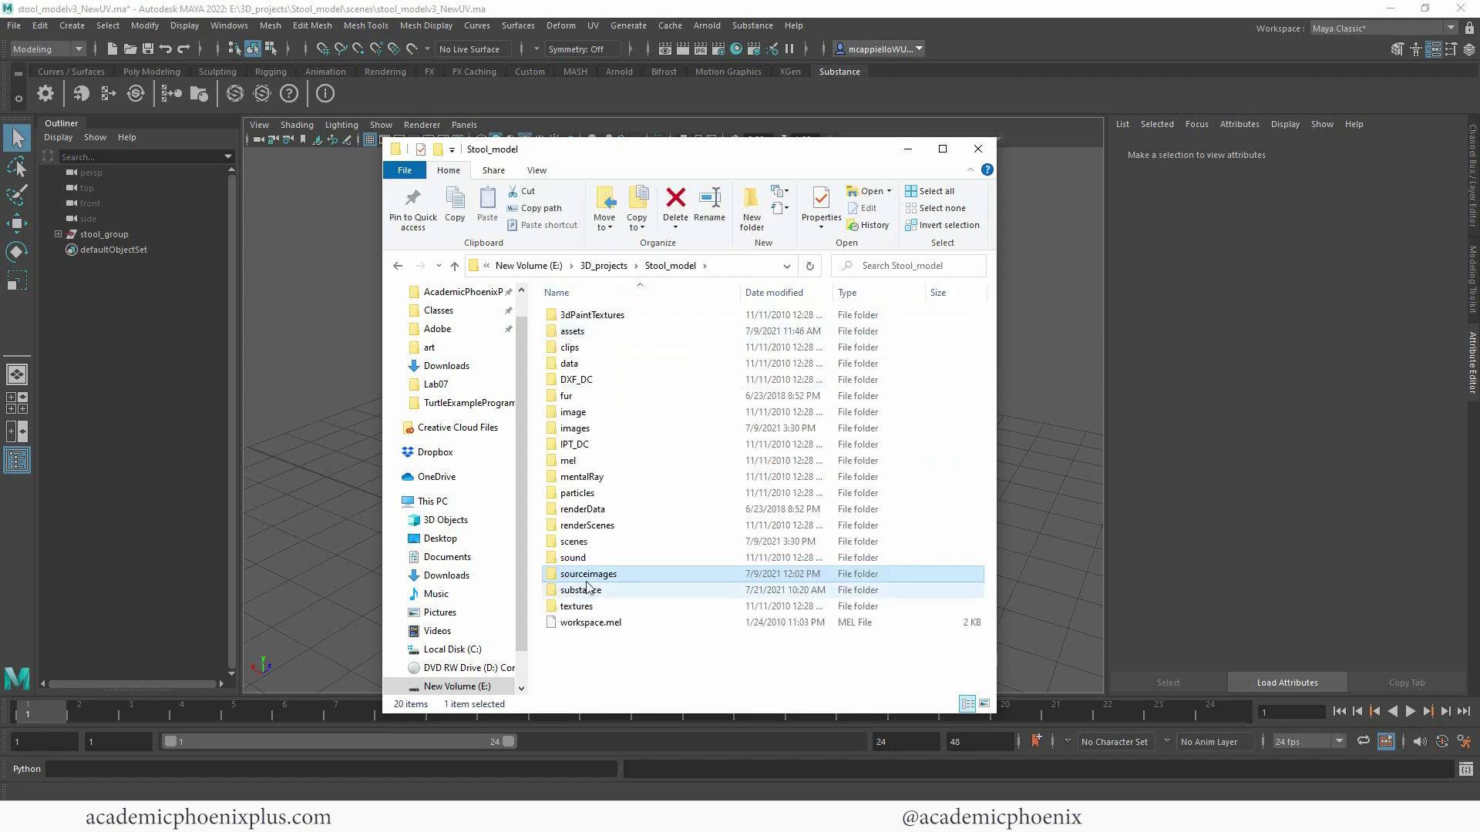
pyautogui.doubleClick(609, 575)
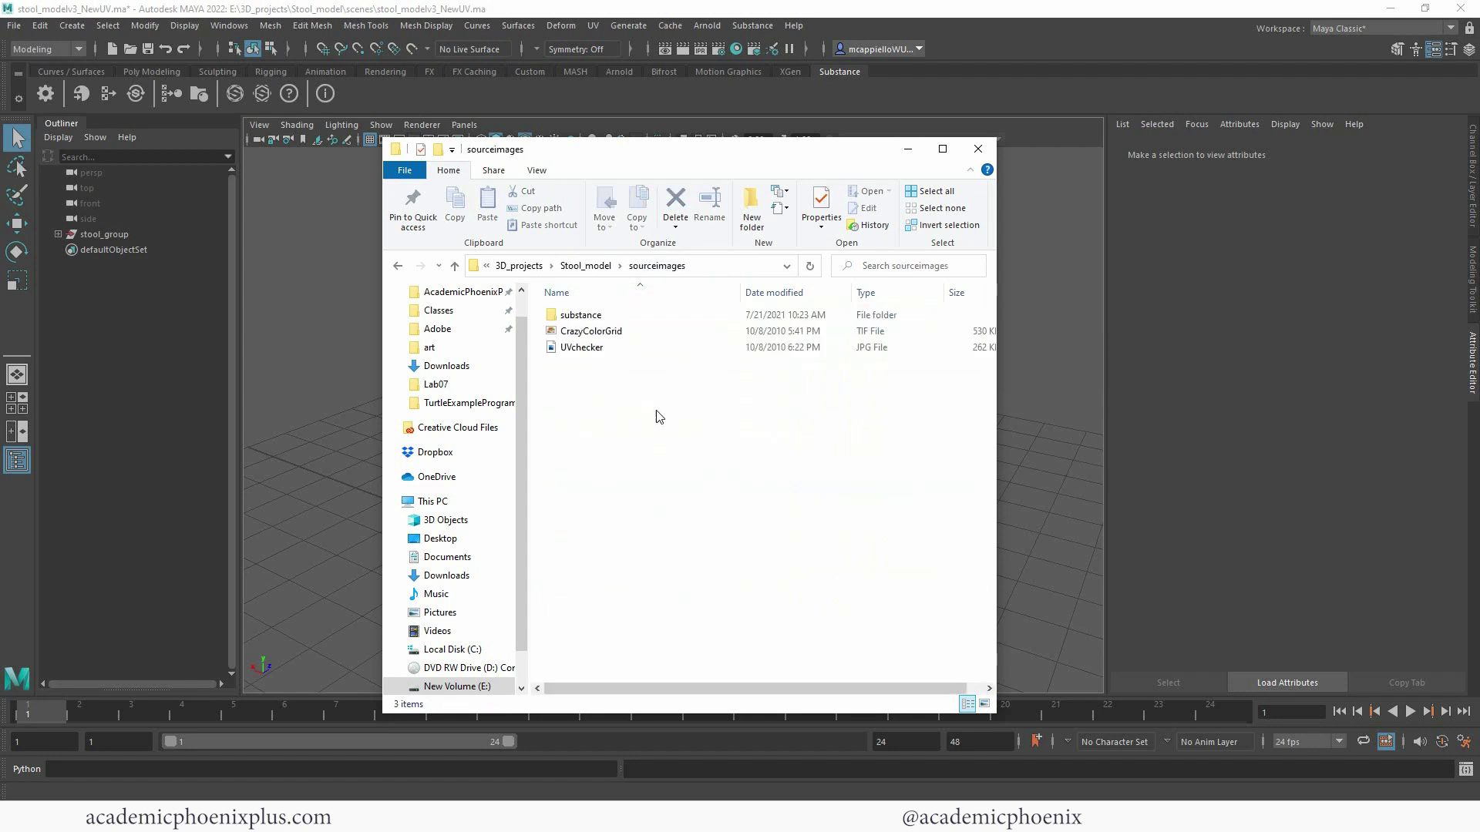
pyautogui.doubleClick(646, 316)
pyautogui.hotkey('alt', 'd')
pyautogui.click(720, 468)
# Step: Review the BaseColor, Height, Normal and Roughness images and their .tx files, then return to Maya
pyautogui.click(595, 342)
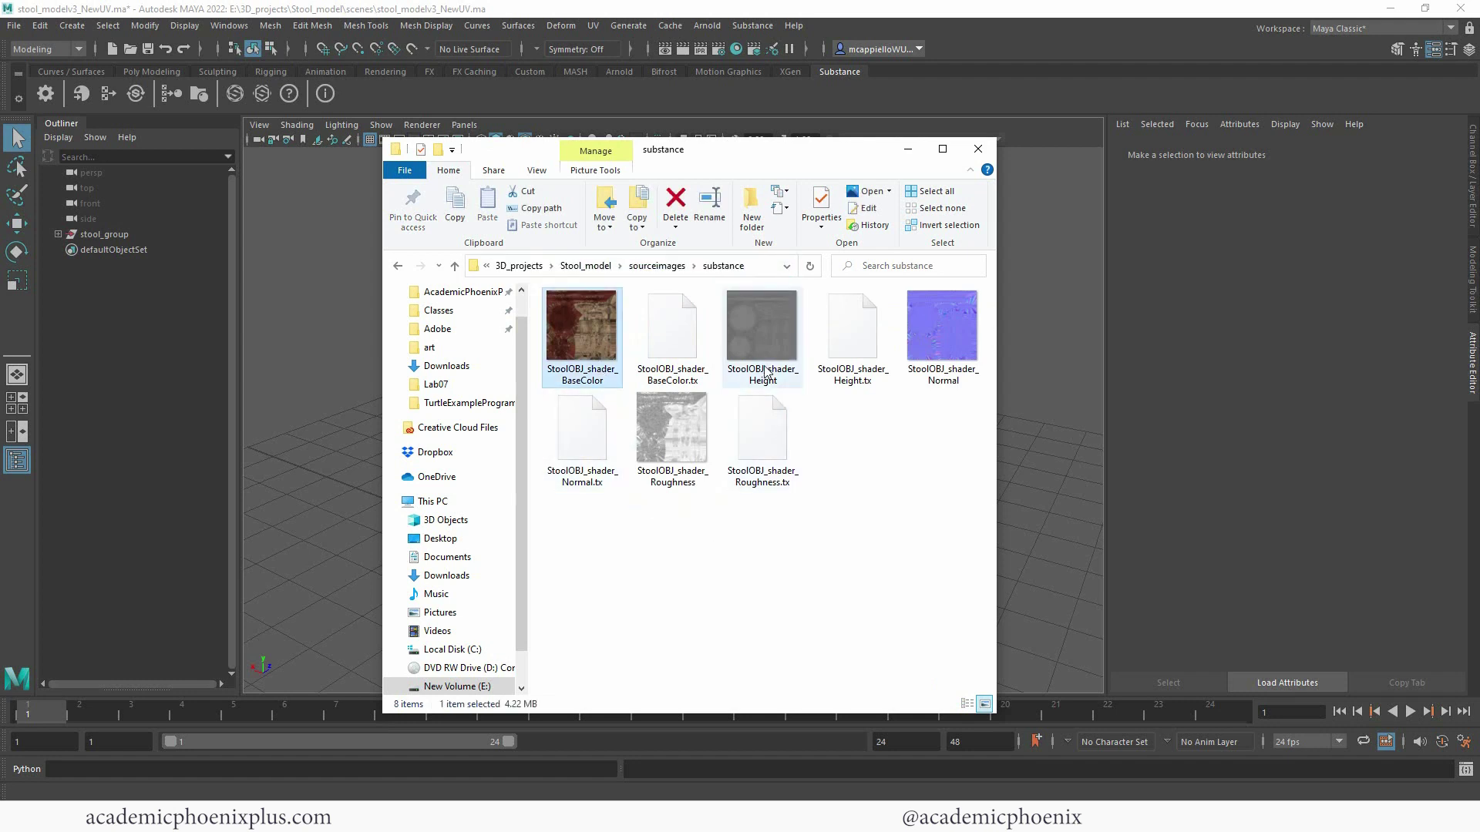
pyautogui.click(765, 373)
pyautogui.click(917, 376)
pyautogui.click(682, 487)
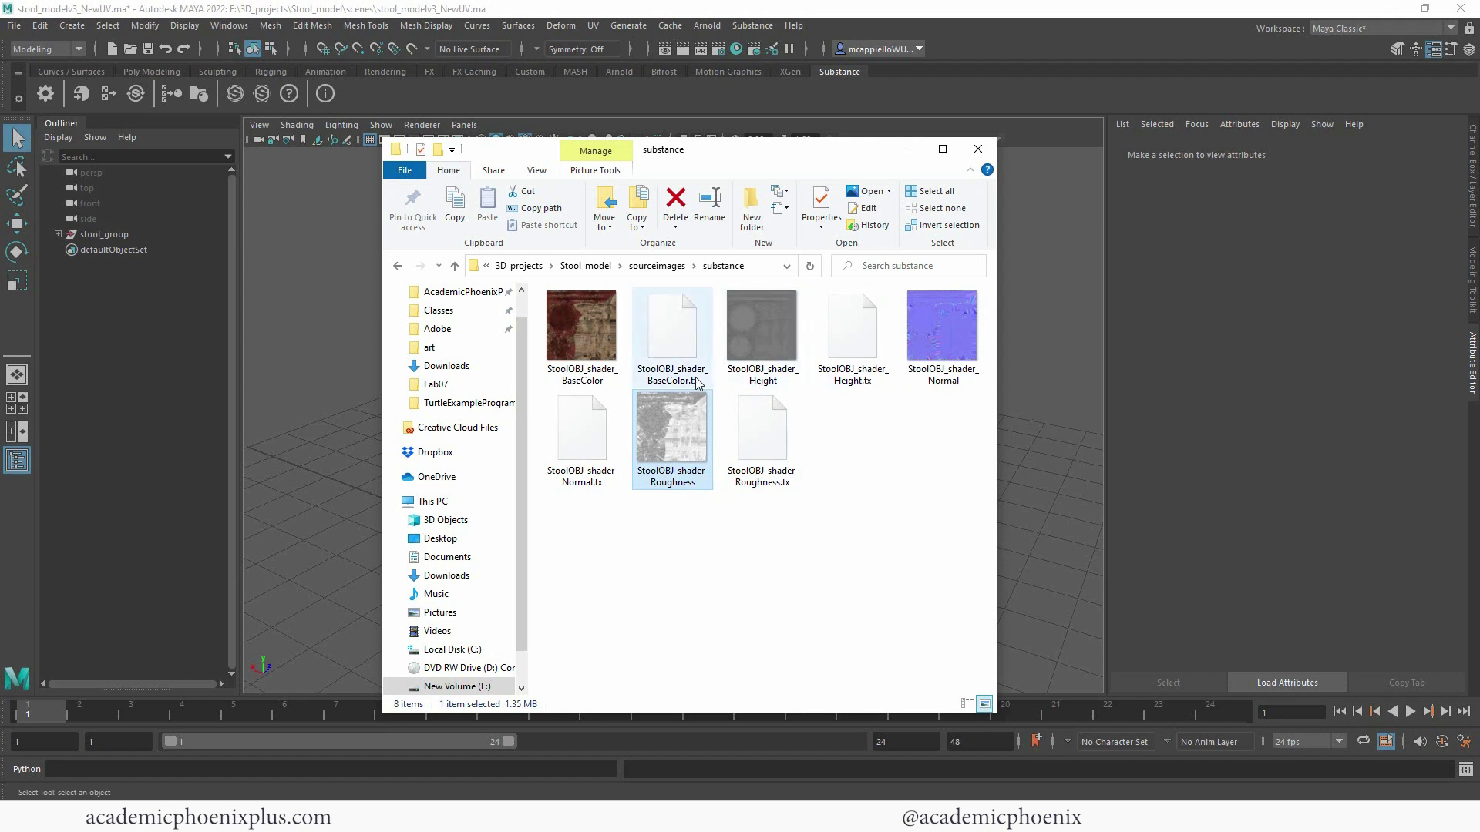
pyautogui.click(852, 336)
pyautogui.click(761, 452)
pyautogui.click(582, 435)
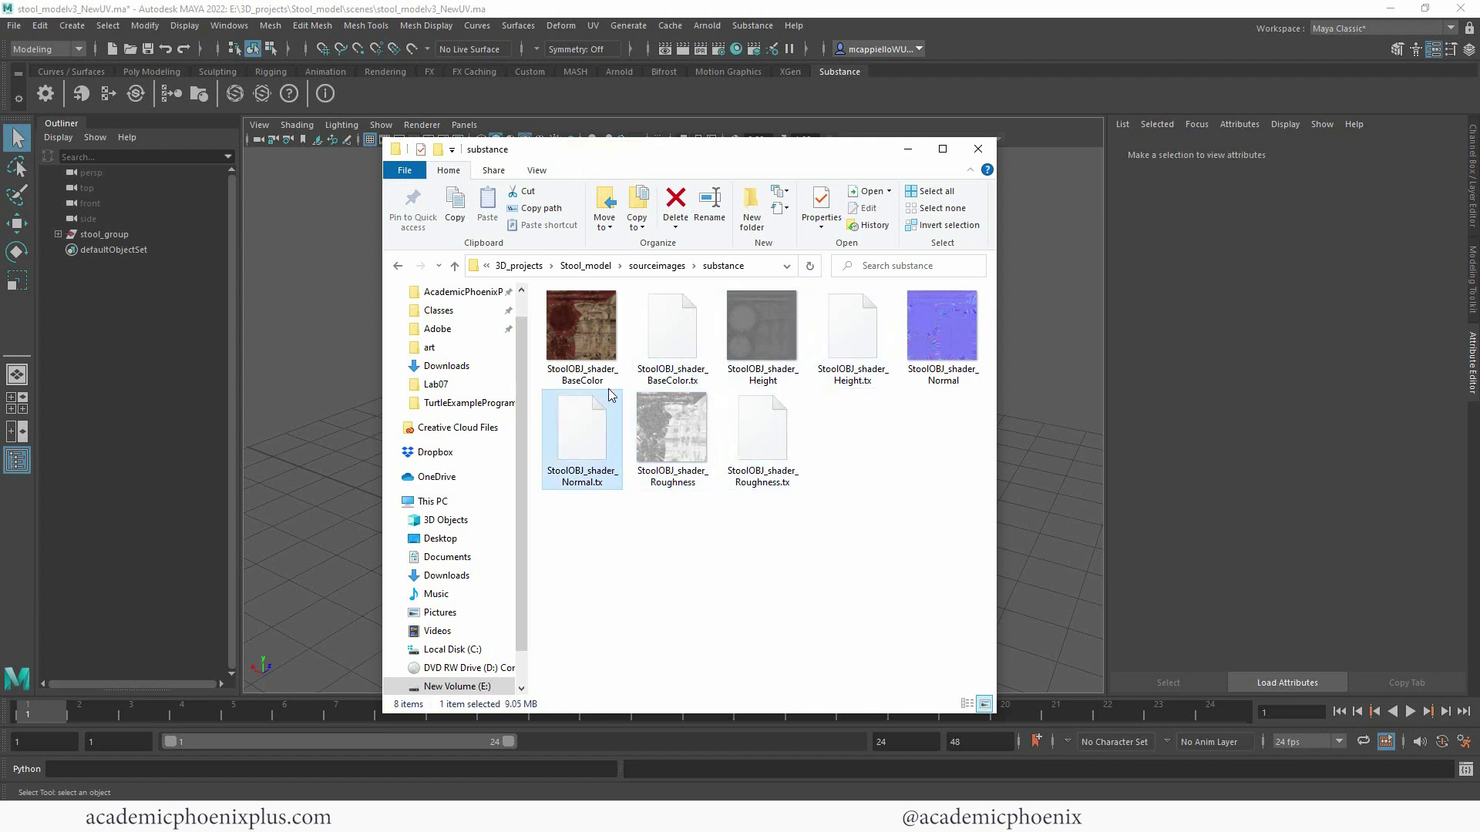
pyautogui.click(672, 335)
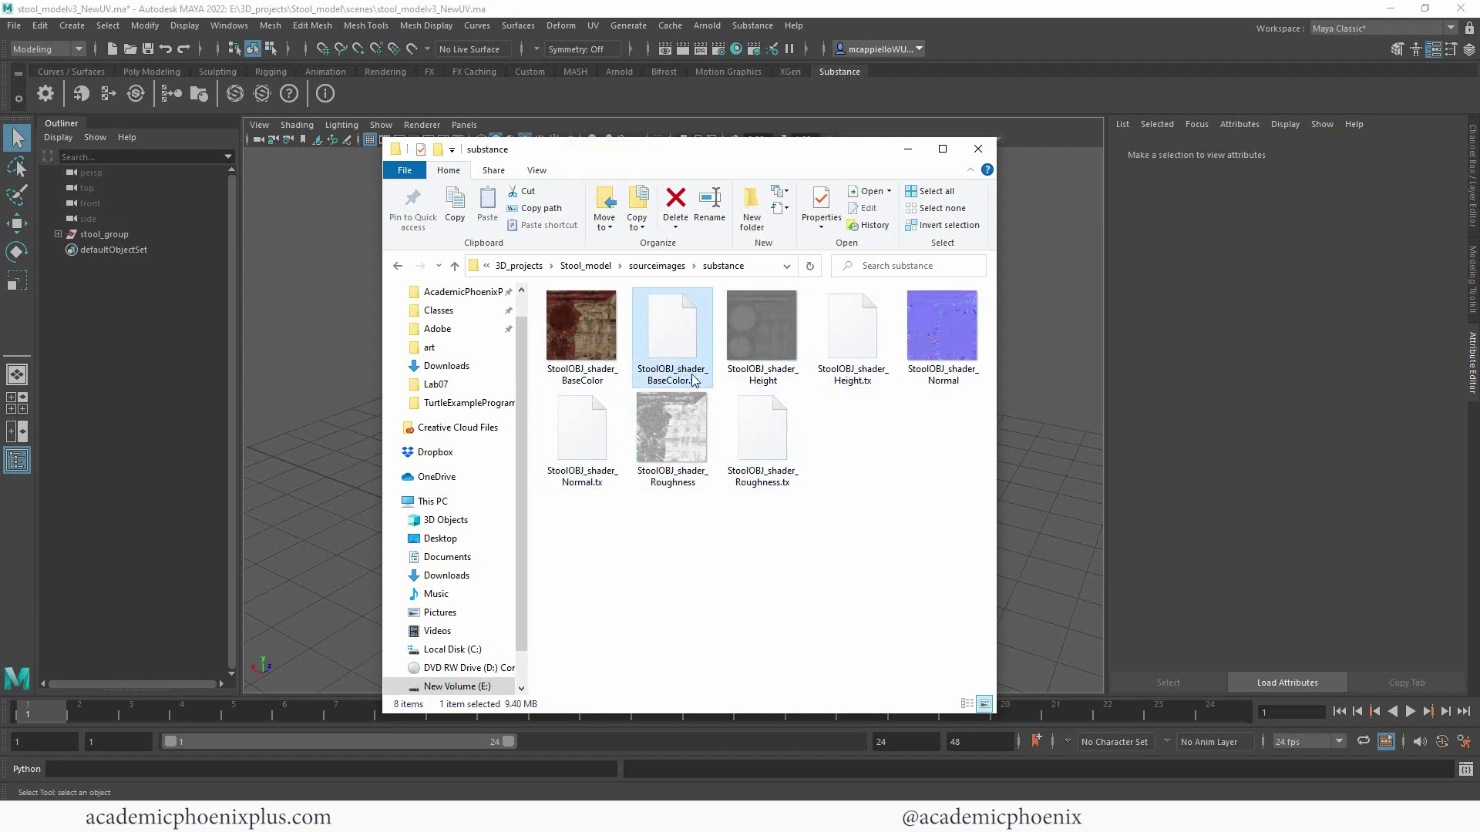
pyautogui.click(1028, 358)
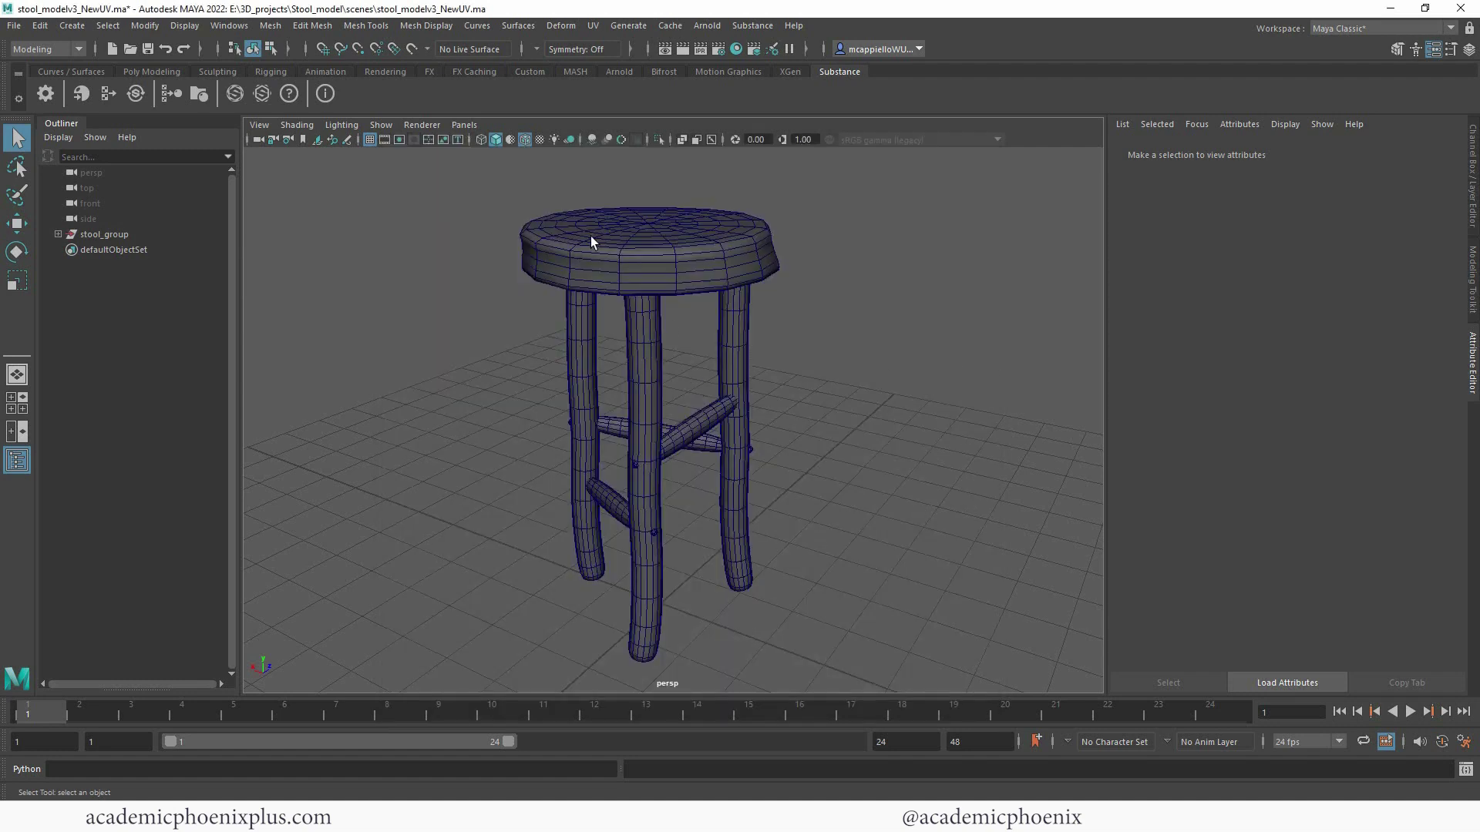
pyautogui.click(721, 71)
pyautogui.click(788, 73)
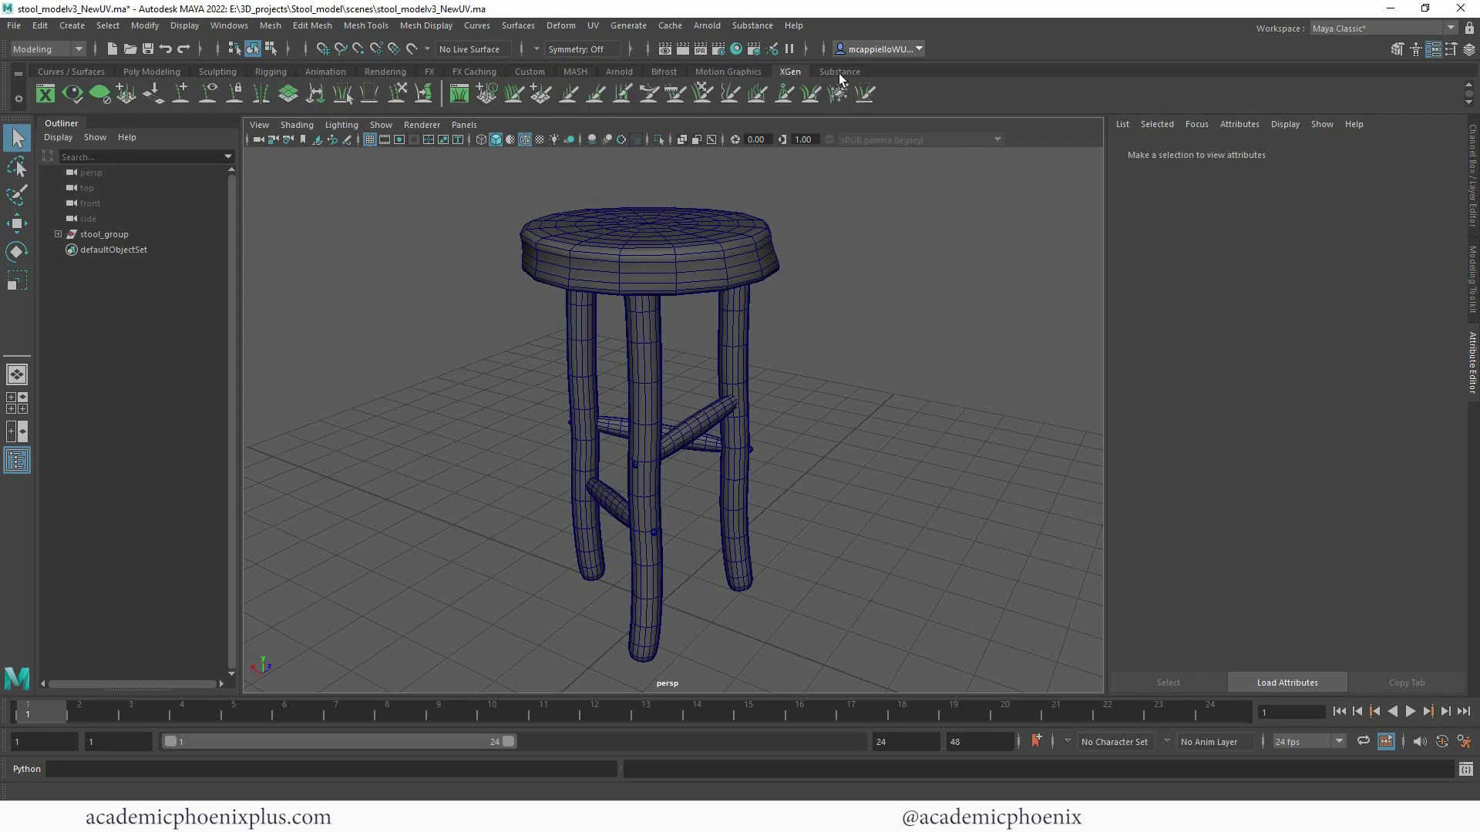
pyautogui.click(840, 74)
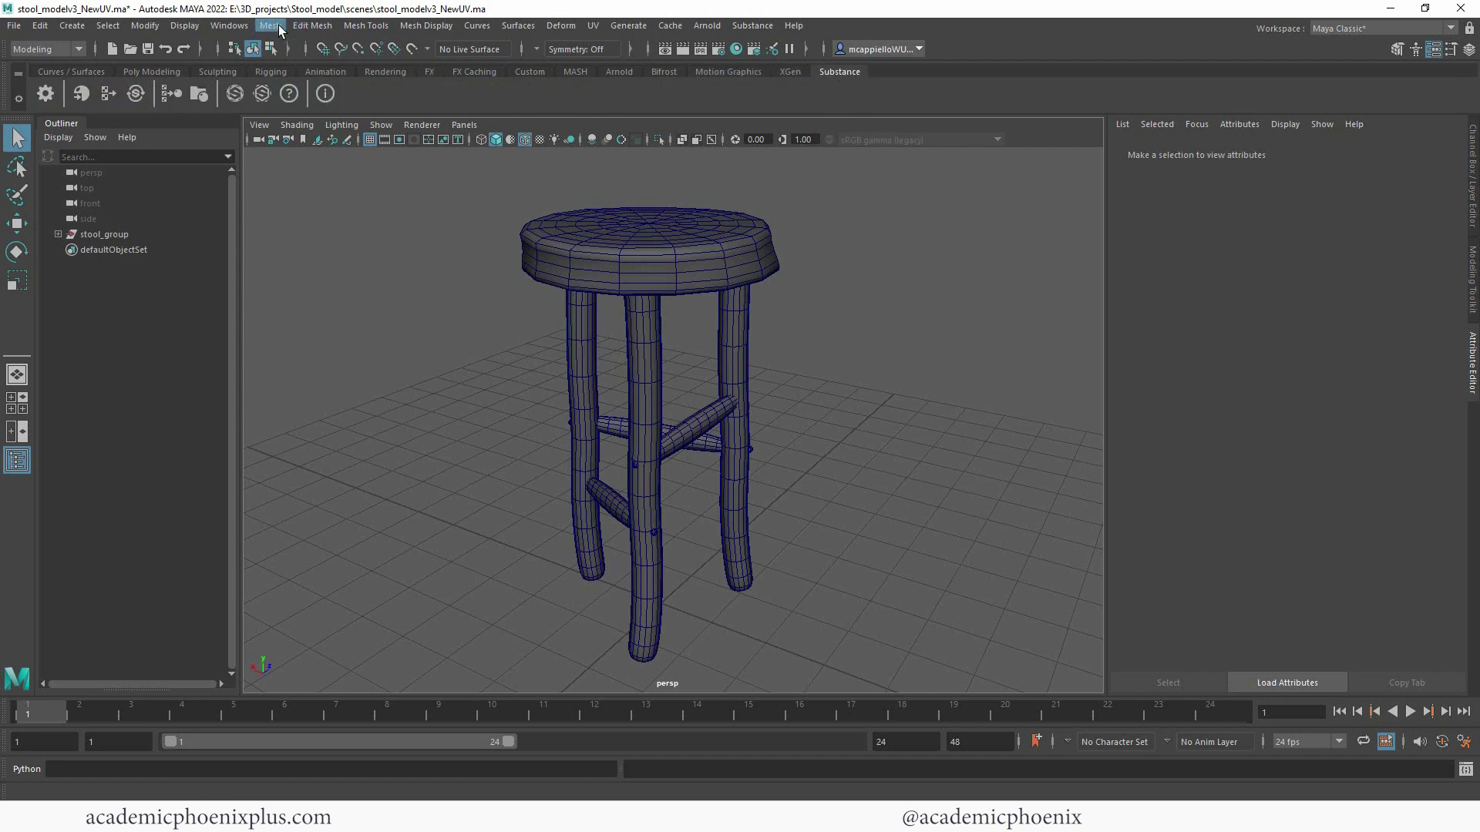
pyautogui.click(236, 27)
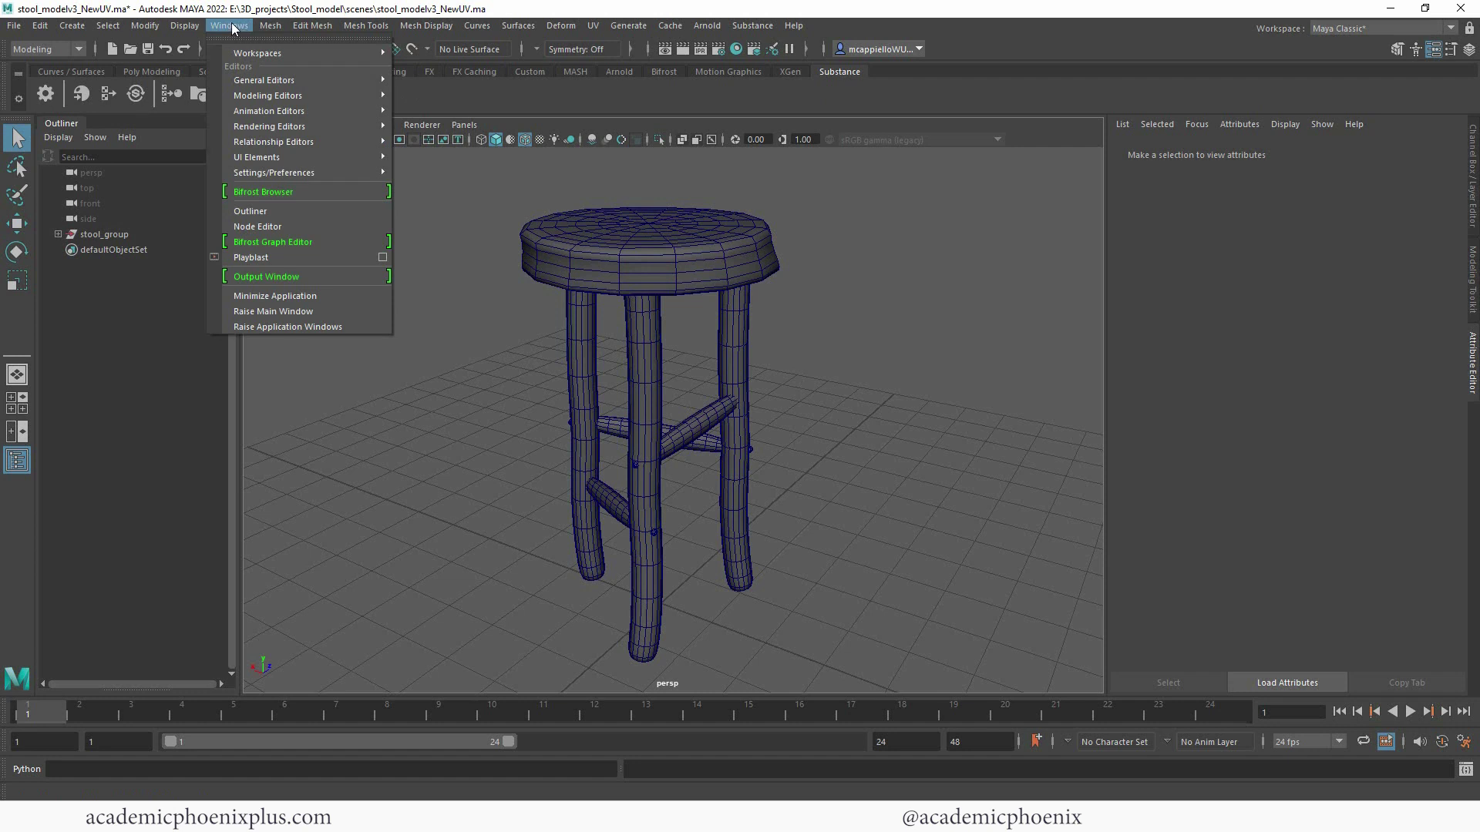
pyautogui.moveTo(299, 172)
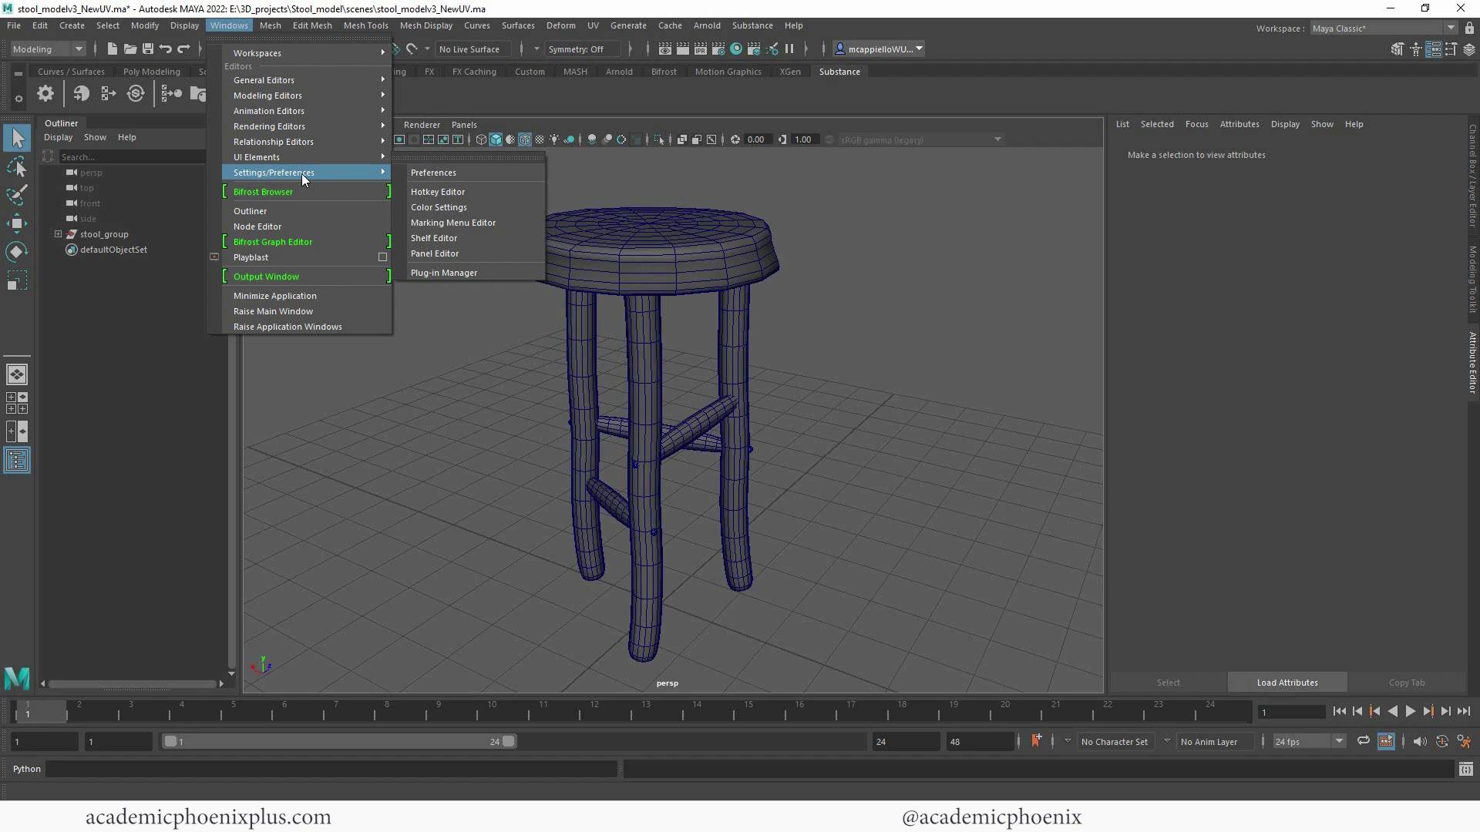
pyautogui.click(444, 273)
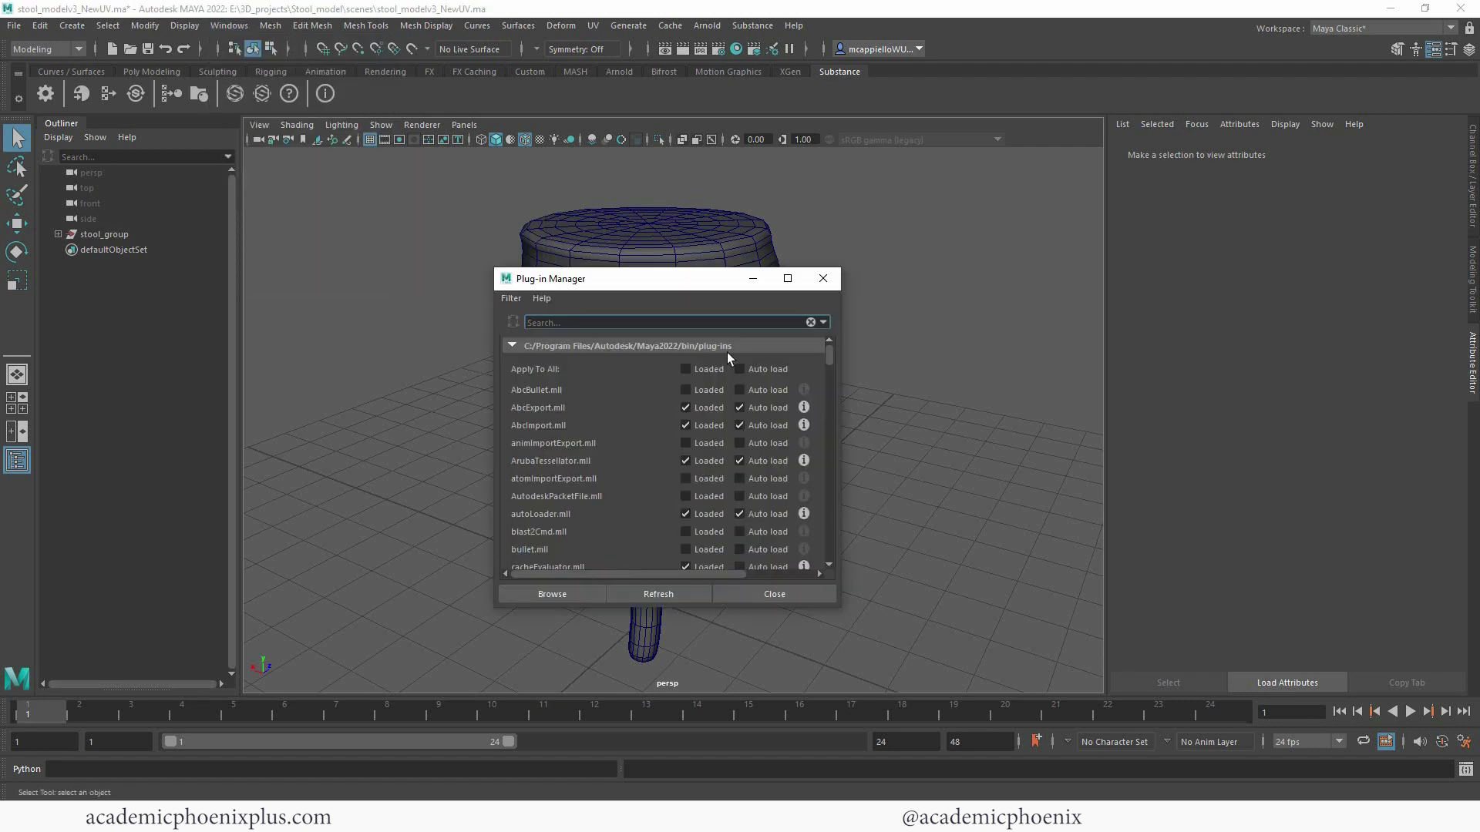
pyautogui.moveTo(831, 369)
pyautogui.mouseDown()
pyautogui.moveTo(822, 511)
pyautogui.moveTo(831, 350)
pyautogui.mouseUp()
pyautogui.click(566, 325)
pyautogui.press('Return')
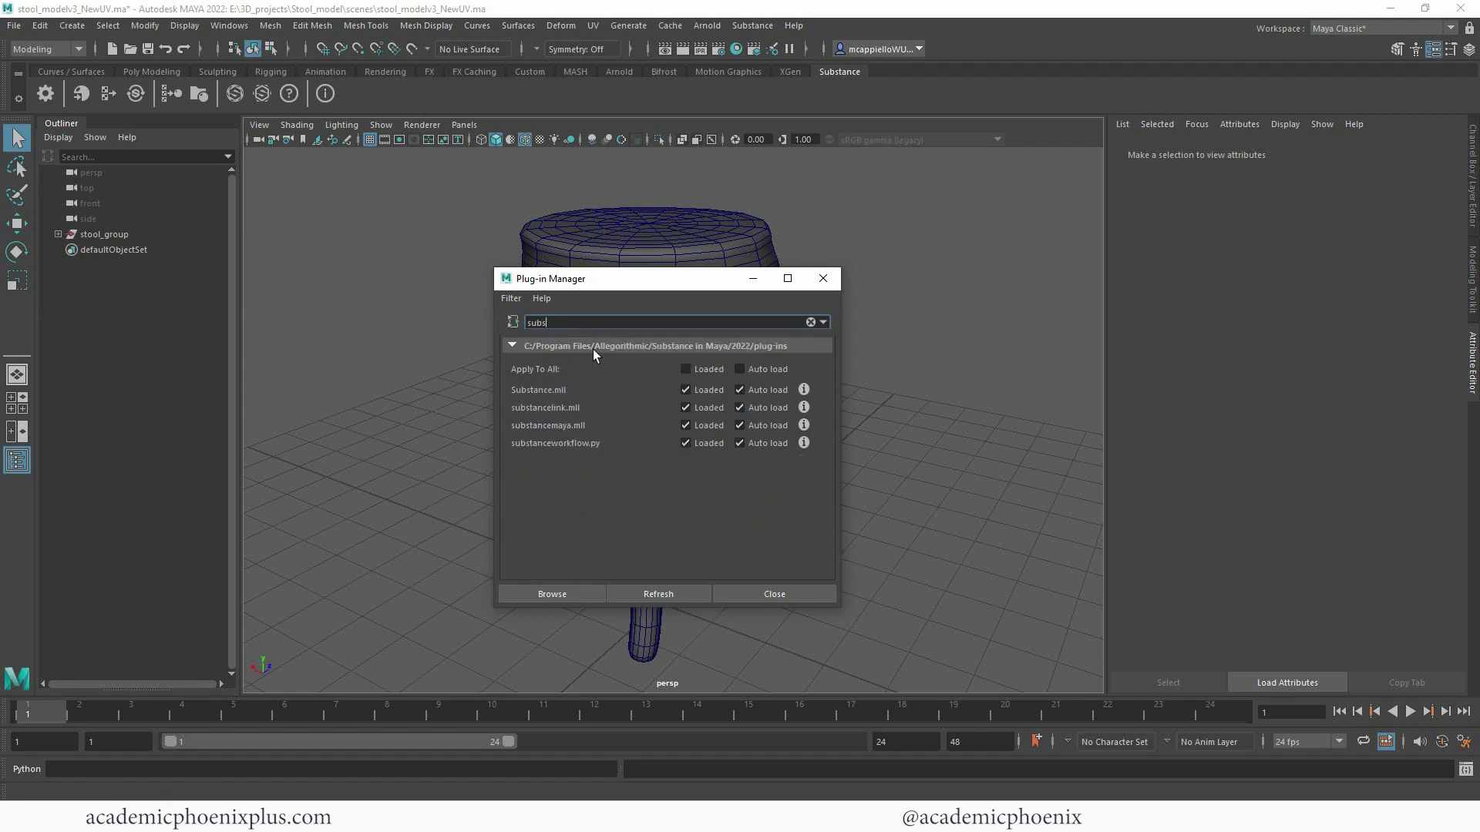
pyautogui.hotkey('ctrl', 'a')
pyautogui.write('on')
pyautogui.press('BackSpace')
pyautogui.write('bj')
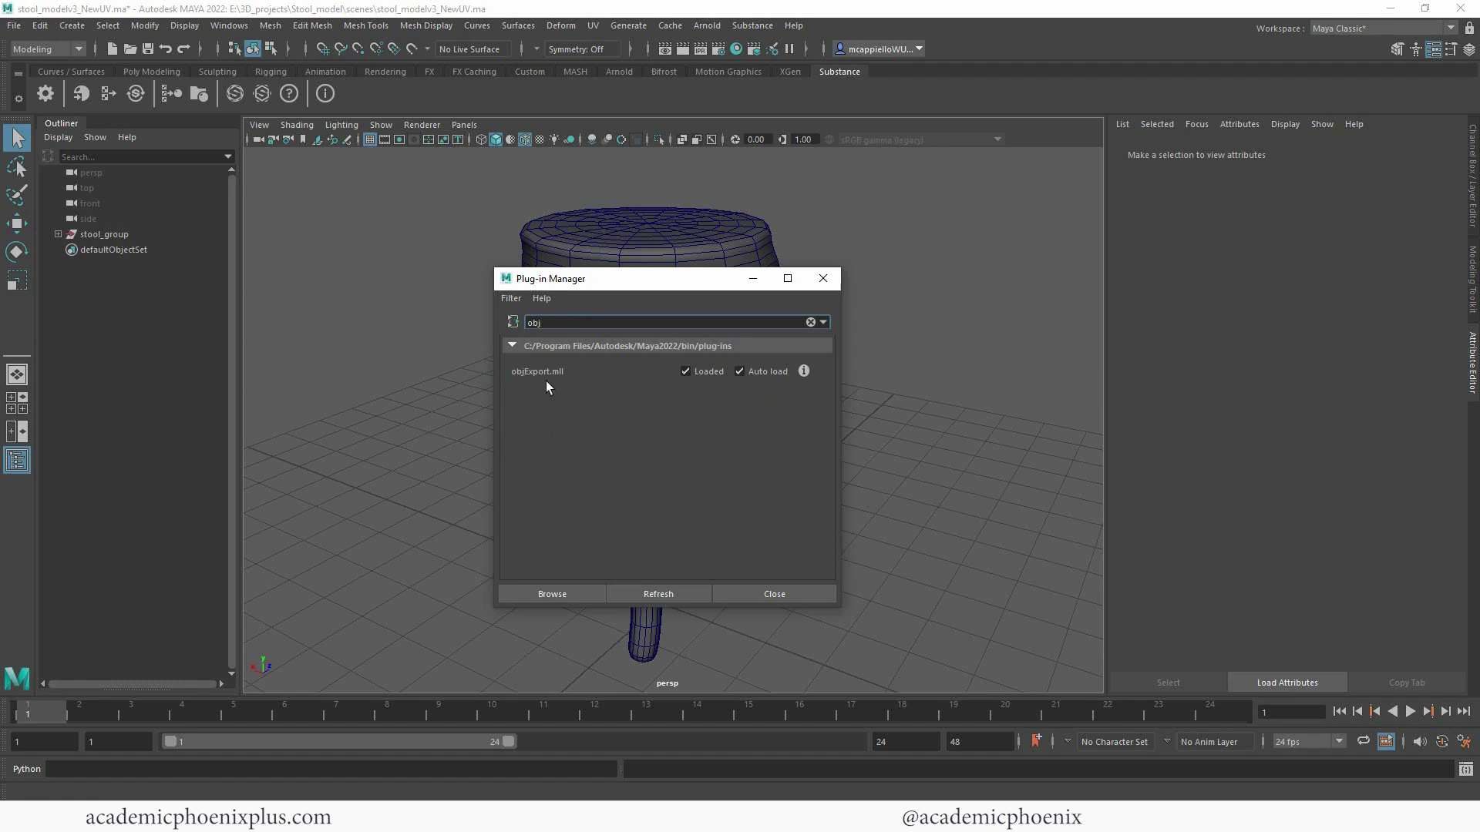
pyautogui.hotkey('ctrl', 'a')
pyautogui.click(811, 322)
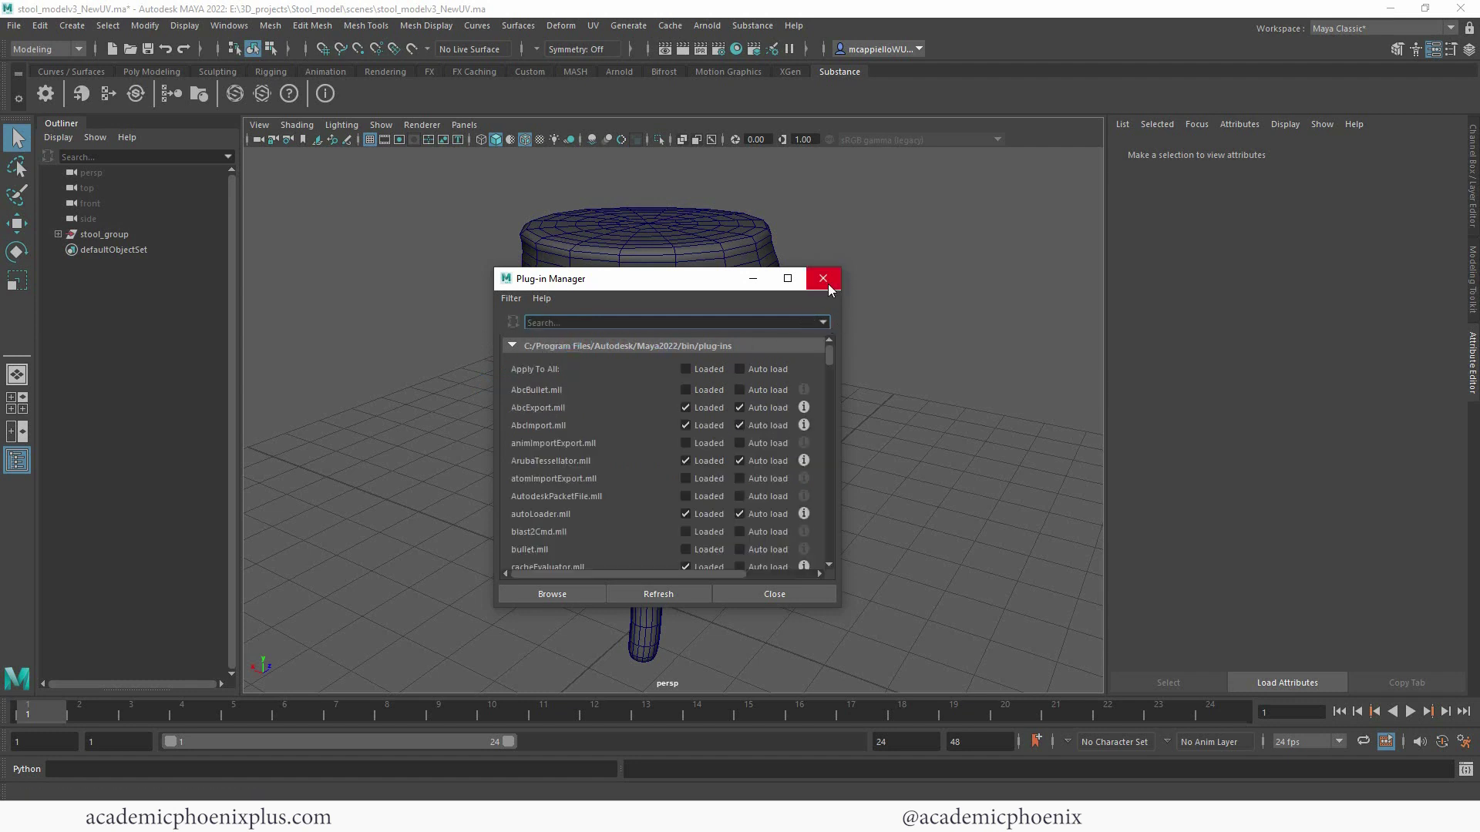
pyautogui.click(828, 284)
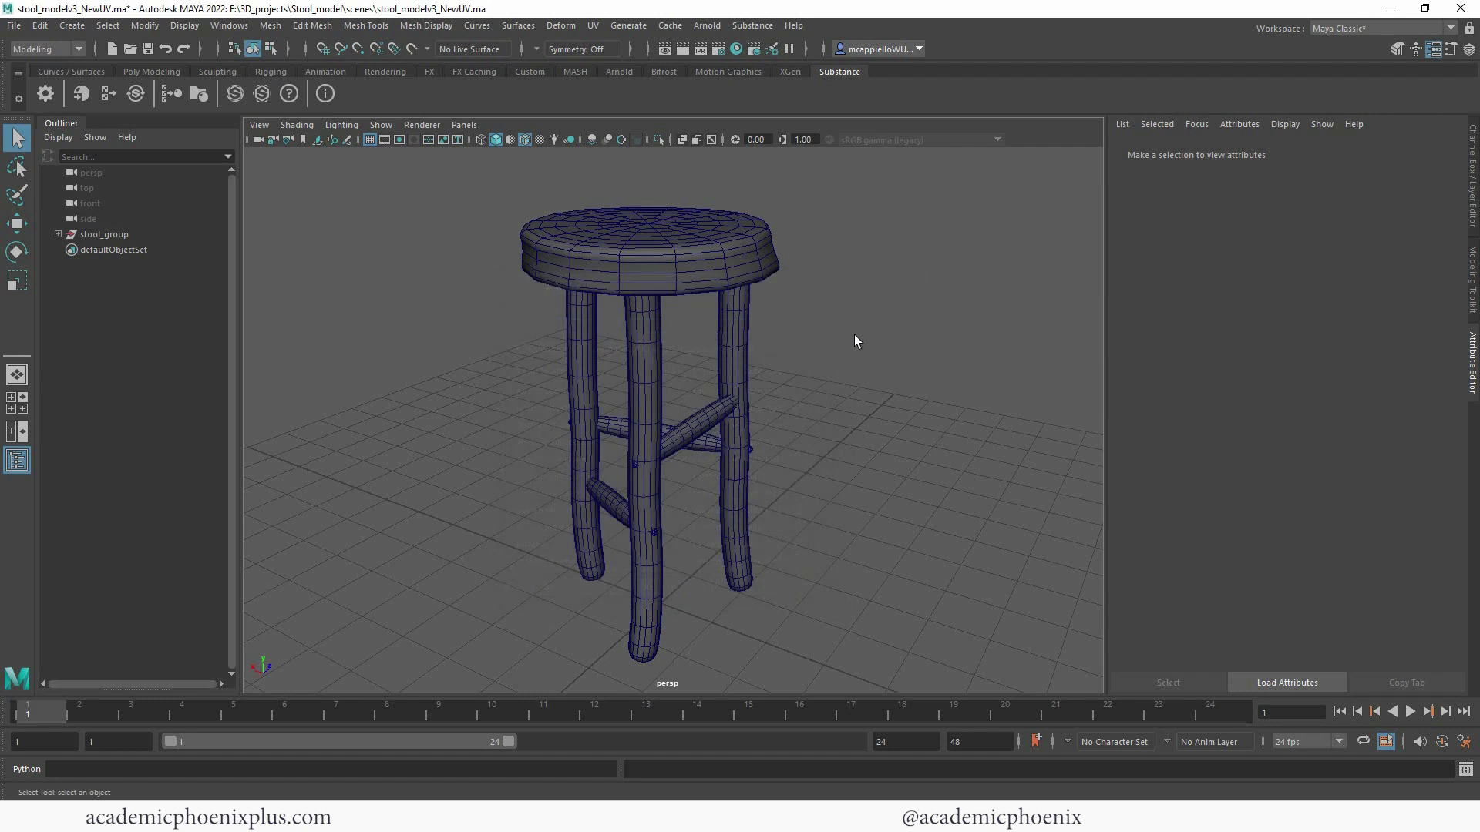
# Step: Select the stool and open Apply Workflow to Image Maps with the Arnold workflow chosen
pyautogui.click(794, 72)
pyautogui.click(838, 70)
pyautogui.click(622, 300)
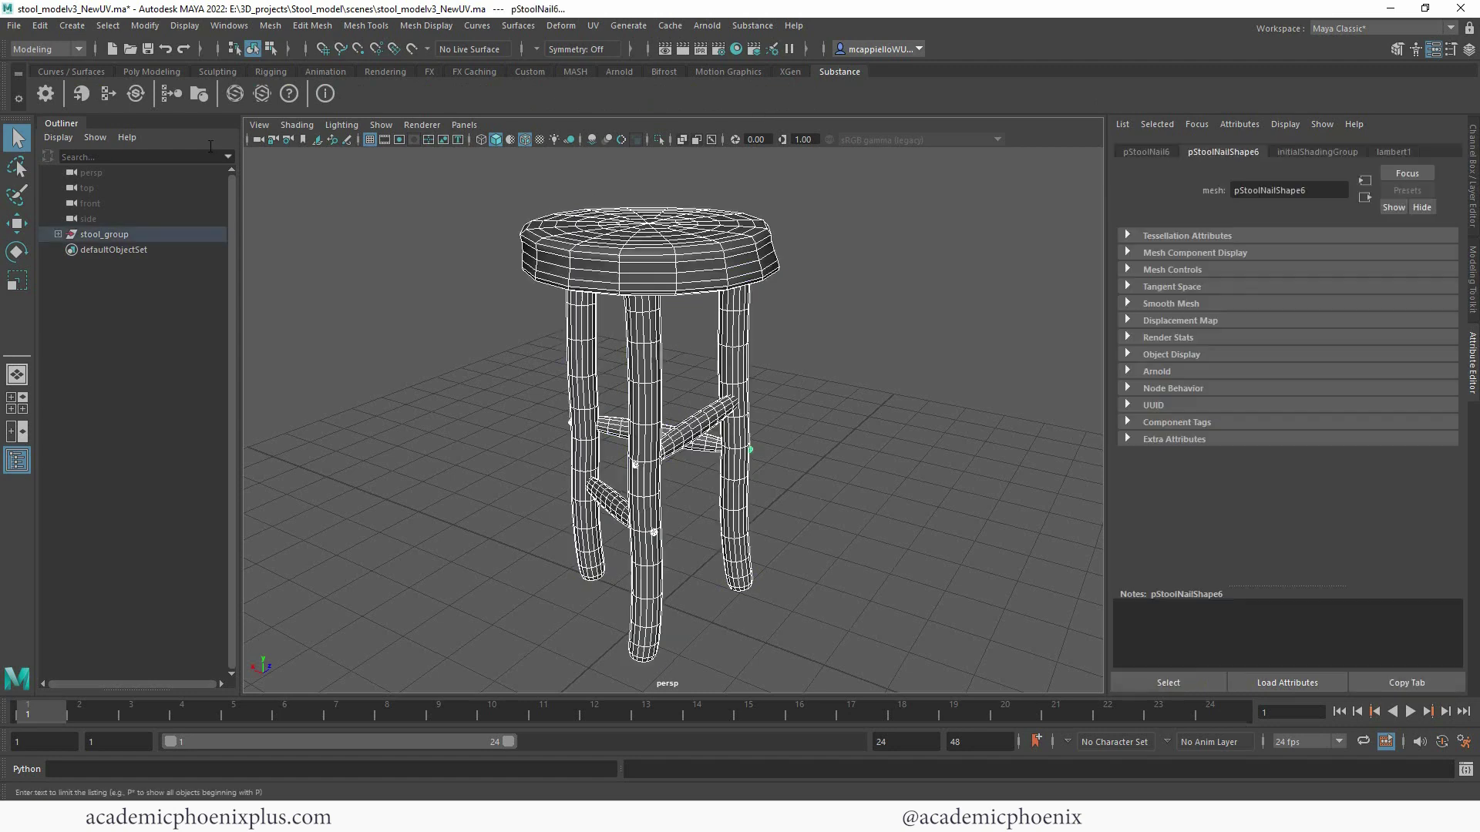
pyautogui.click(165, 91)
pyautogui.moveTo(686, 279); pyautogui.dragTo(707, 240)
pyautogui.click(720, 279)
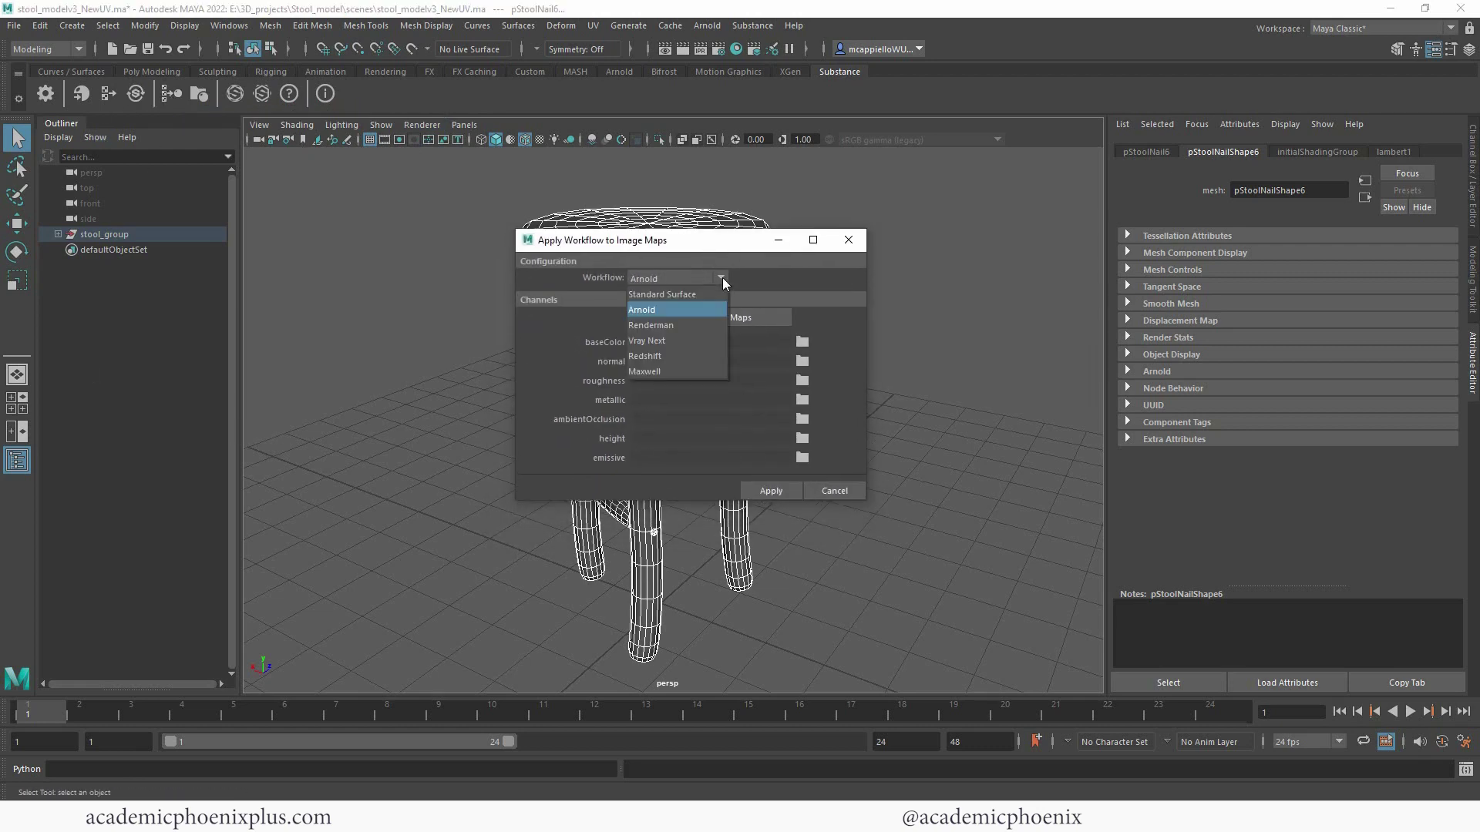
pyautogui.click(686, 308)
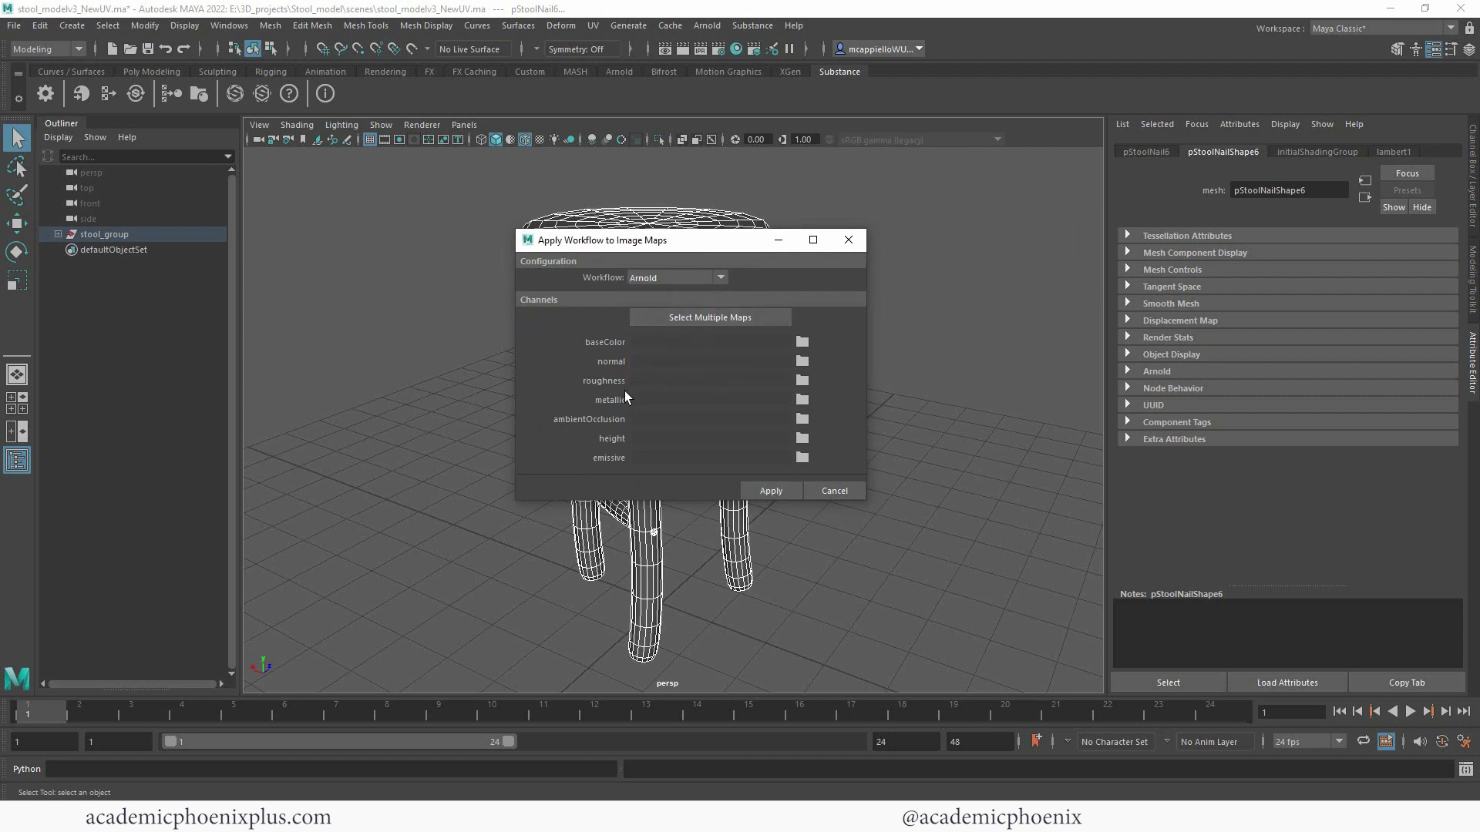
# Step: Browse for multiple maps and navigate to the project's sourceimages\substance folder
pyautogui.click(715, 317)
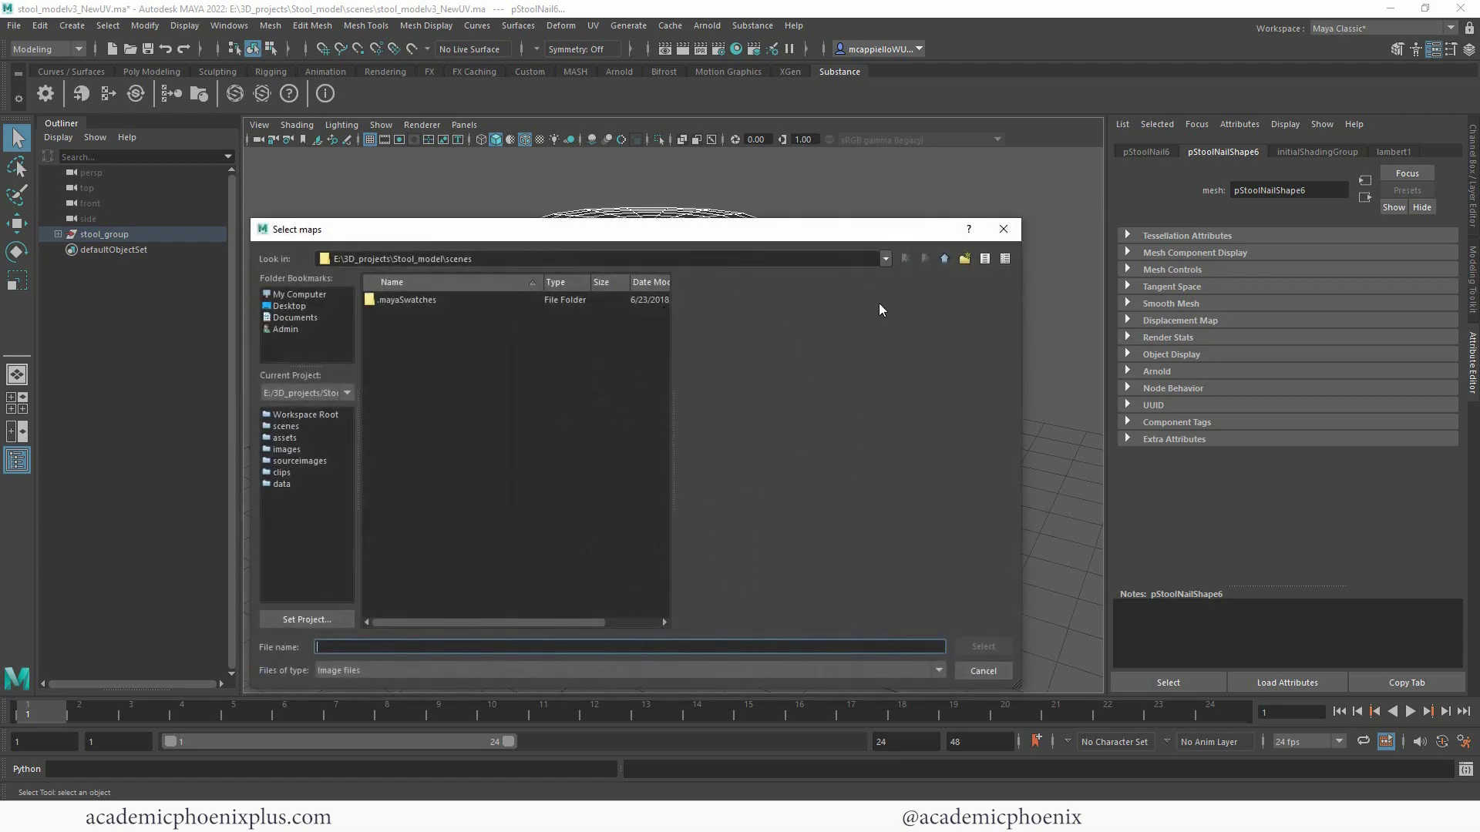
pyautogui.moveTo(394, 259); pyautogui.dragTo(495, 263)
pyautogui.click(495, 263)
pyautogui.click(945, 260)
pyautogui.click(429, 523)
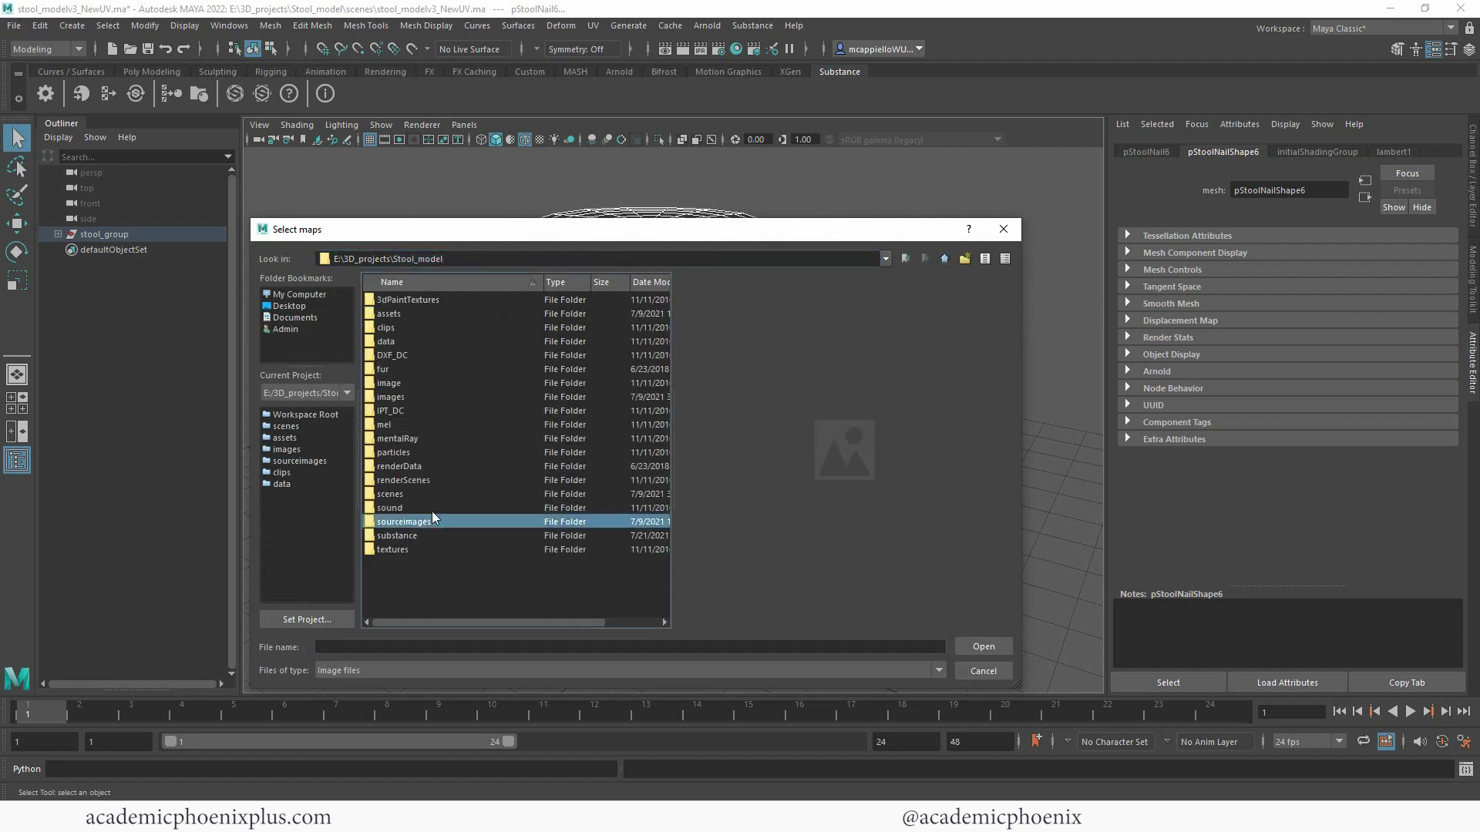
pyautogui.doubleClick(436, 521)
pyautogui.doubleClick(446, 302)
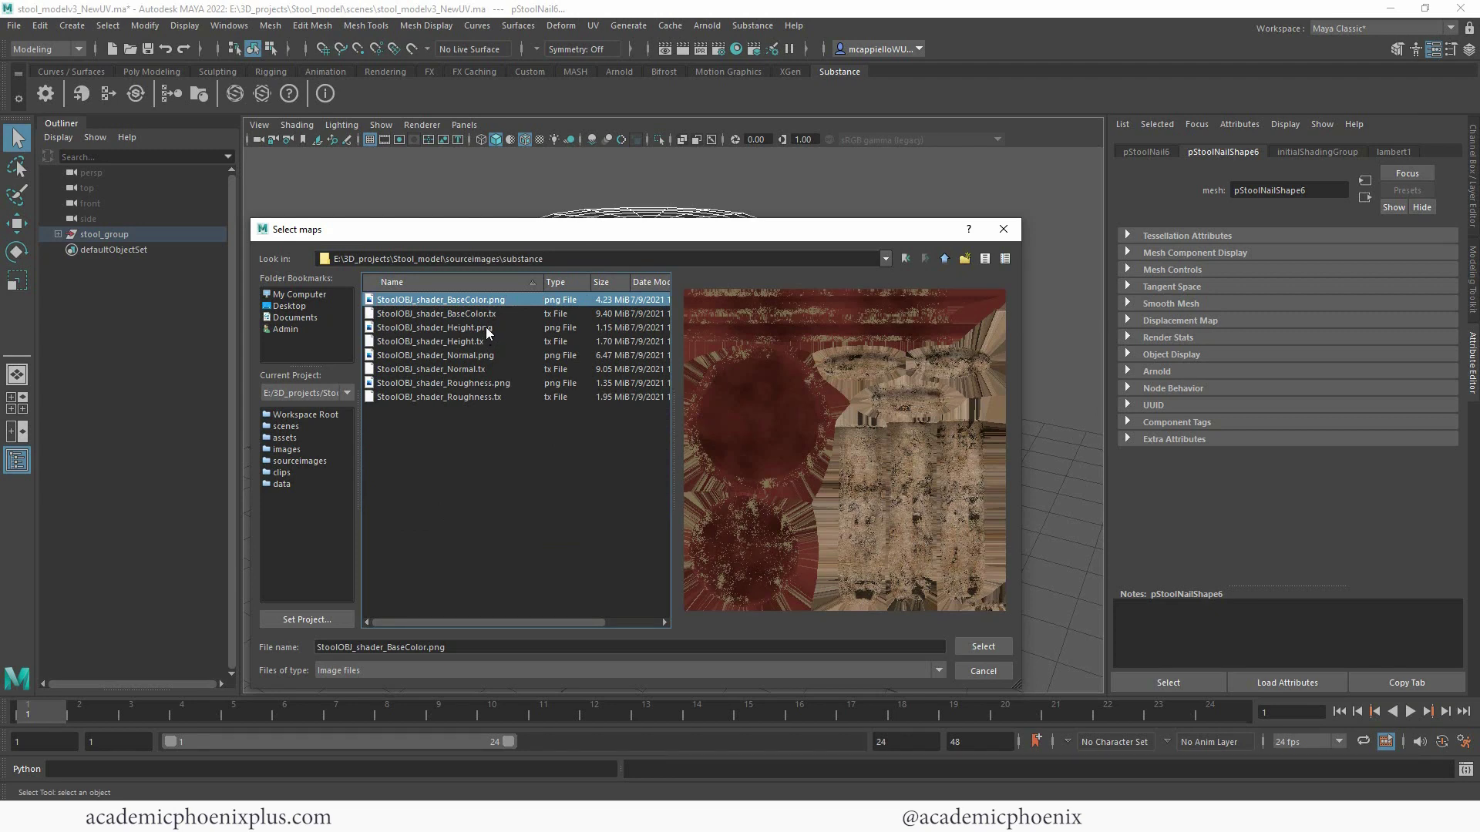
# Step: Pick the BaseColor, Height, Normal and Roughness PNG maps and confirm them
pyautogui.keyDown('ctrl'); pyautogui.click(484, 327); pyautogui.keyUp('ctrl')
pyautogui.keyDown('ctrl'); pyautogui.click(481, 355); pyautogui.keyUp('ctrl')
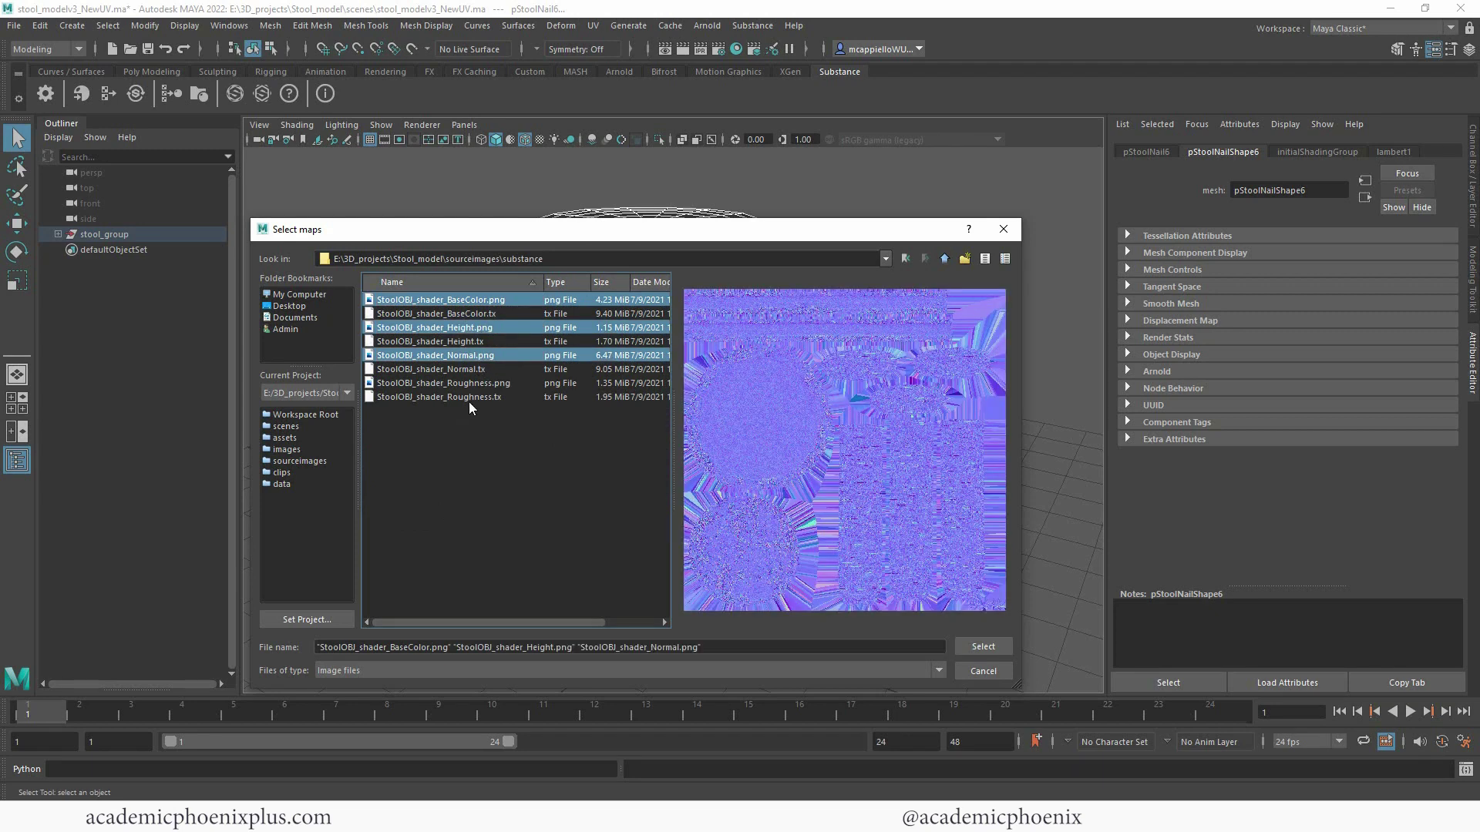
pyautogui.keyDown('ctrl'); pyautogui.click(478, 383); pyautogui.keyUp('ctrl')
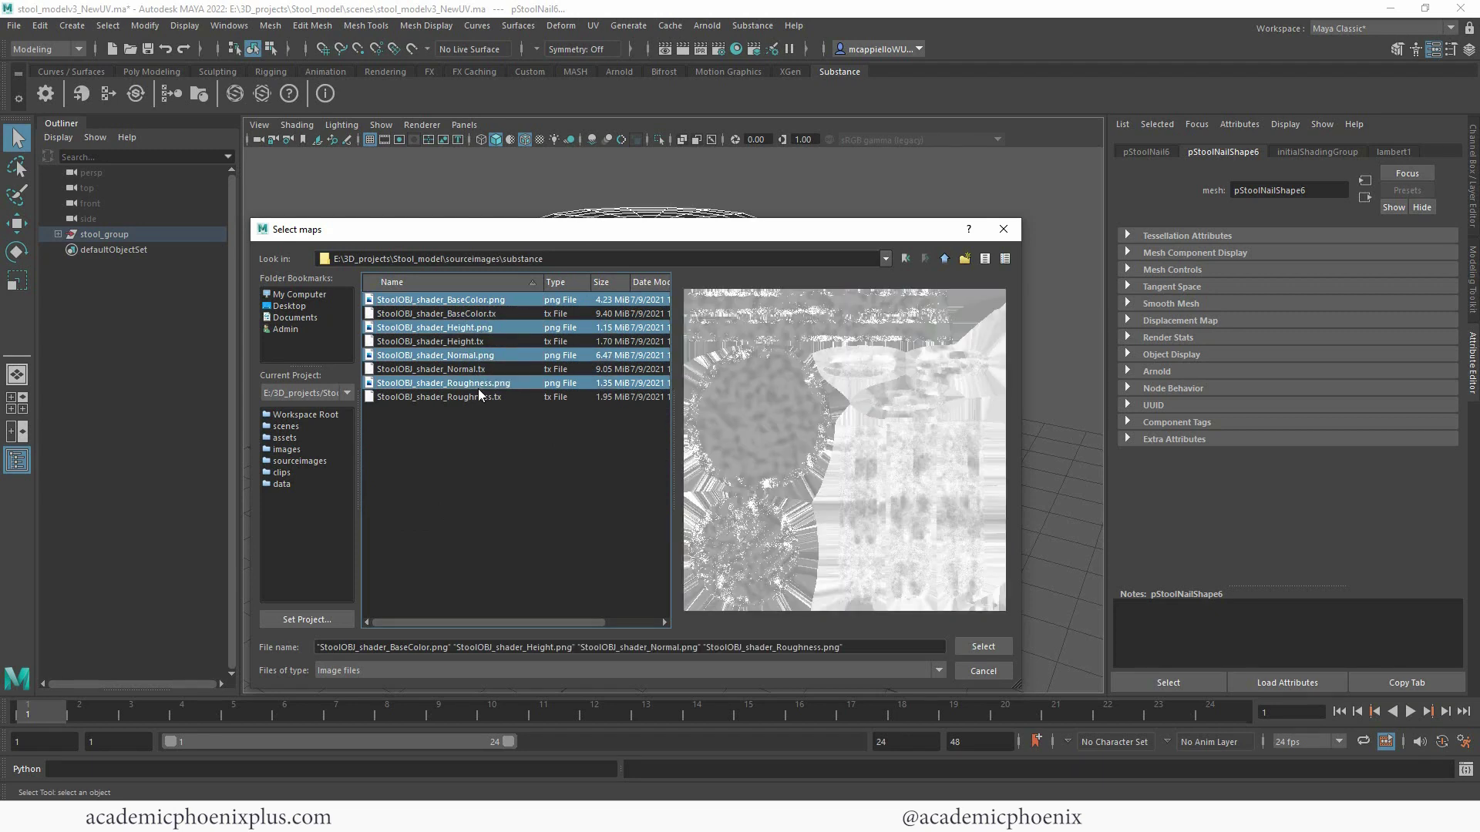
pyautogui.click(990, 641)
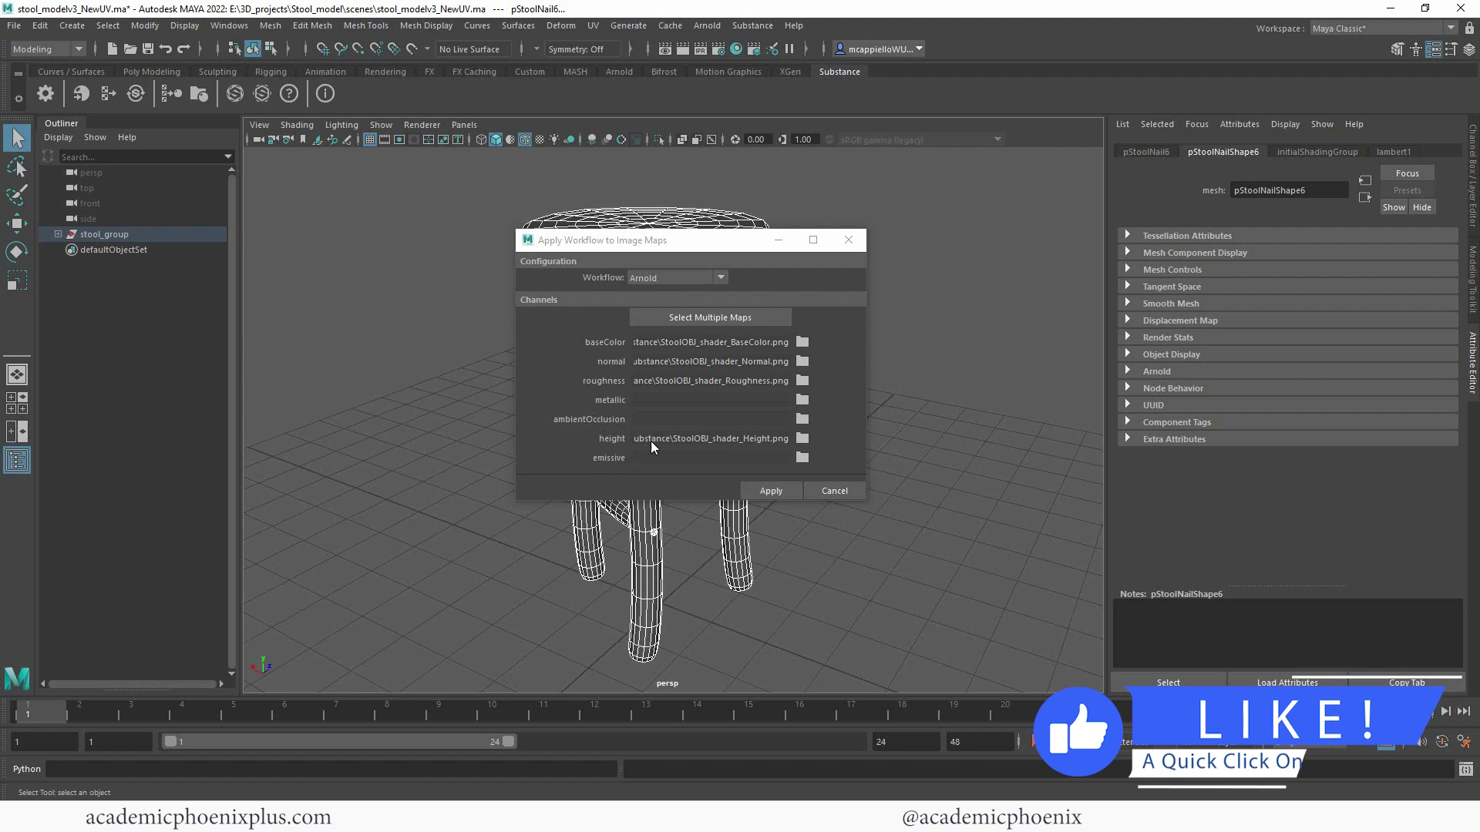
# Step: Apply the workflow to build the Arnold shader network, then switch the viewport to textured display
pyautogui.click(770, 491)
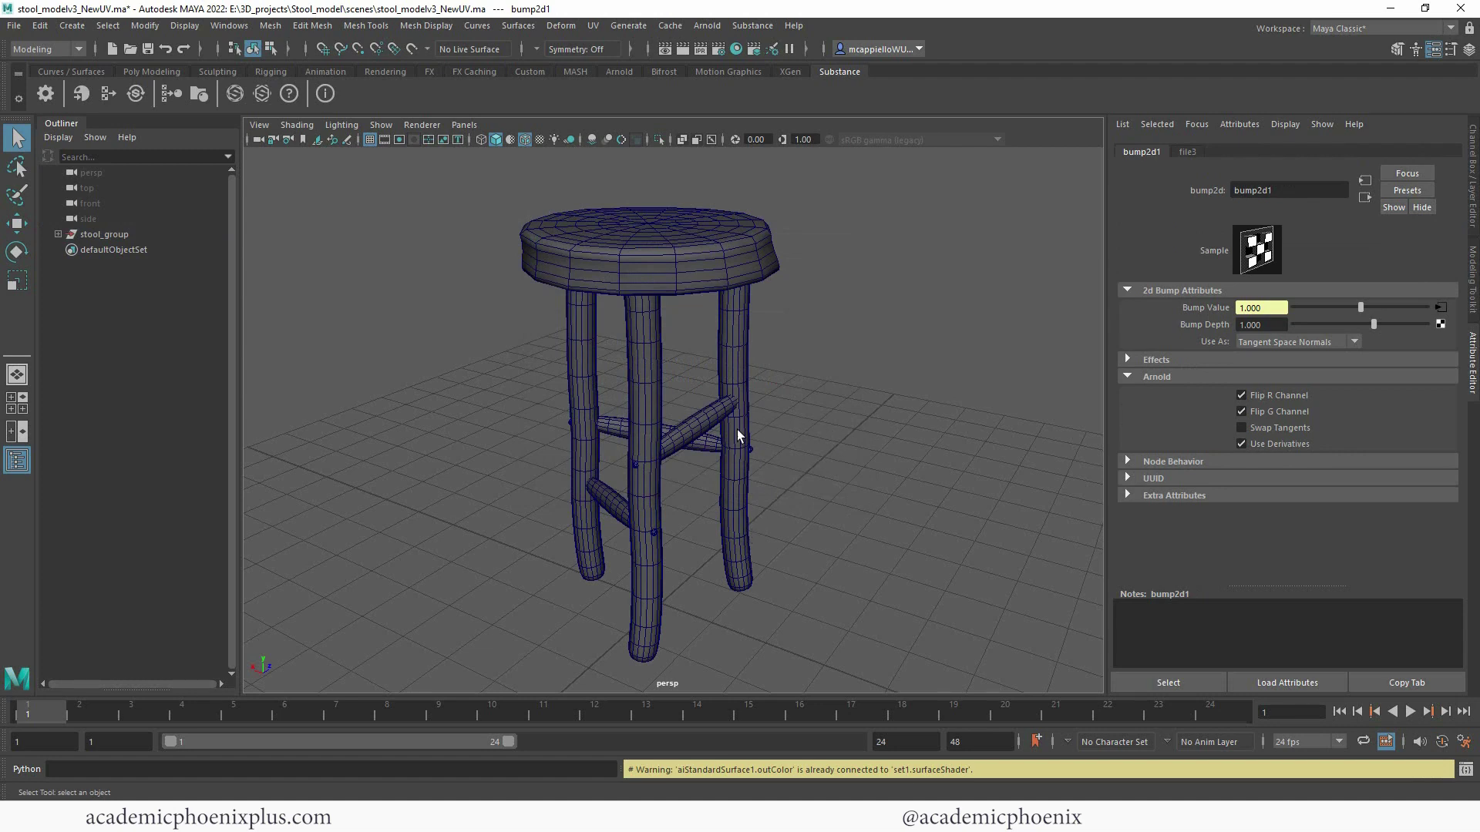
pyautogui.click(738, 447)
pyautogui.press('6')
pyautogui.moveTo(465, 178); pyautogui.dragTo(802, 662)
pyautogui.click(848, 321)
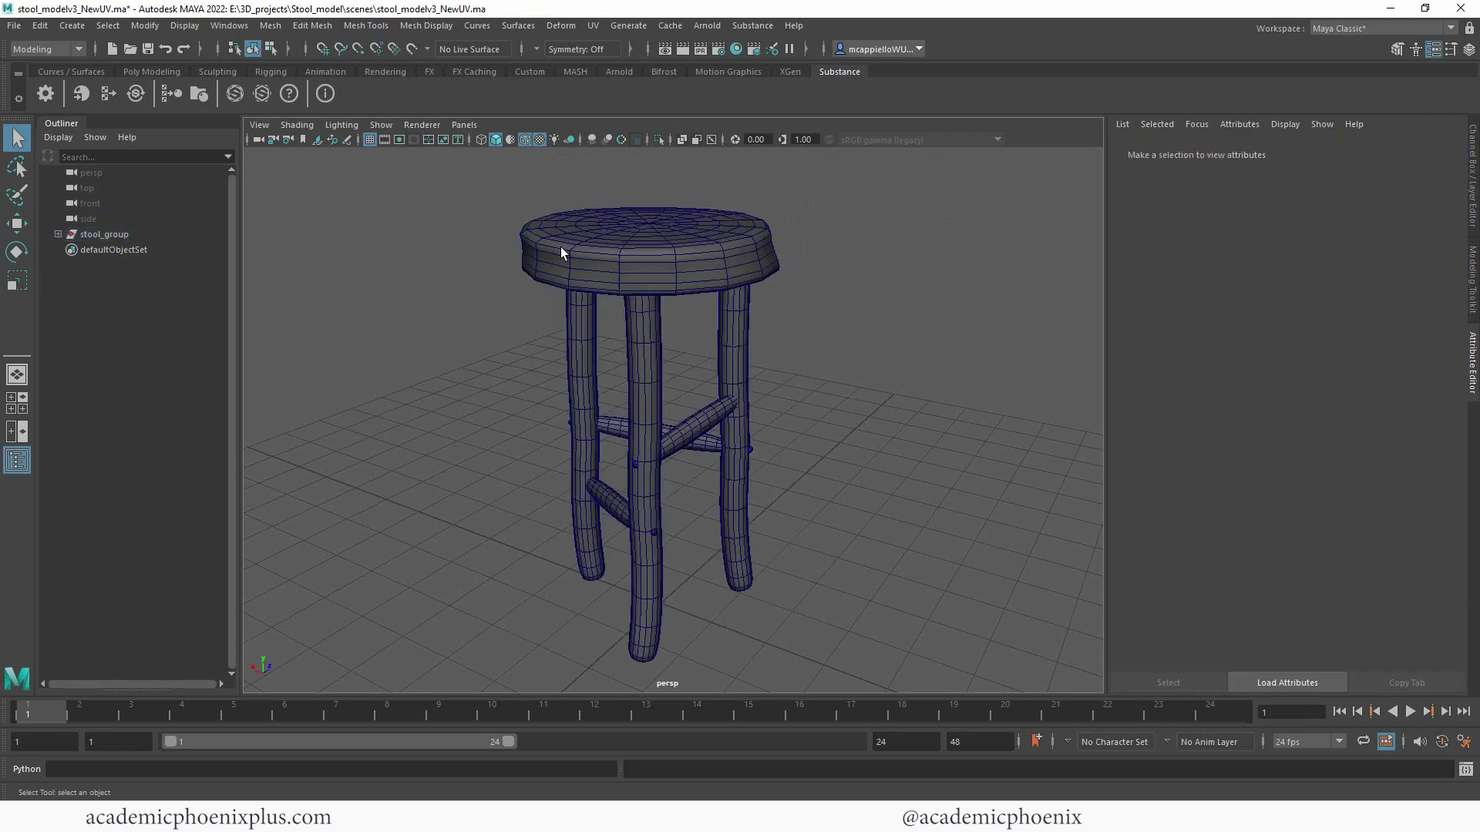
# Step: Inspect the new aiStandardSurface1 nodes in Hypershade, then marquee-select the whole stool for material assignment
pyautogui.click(737, 48)
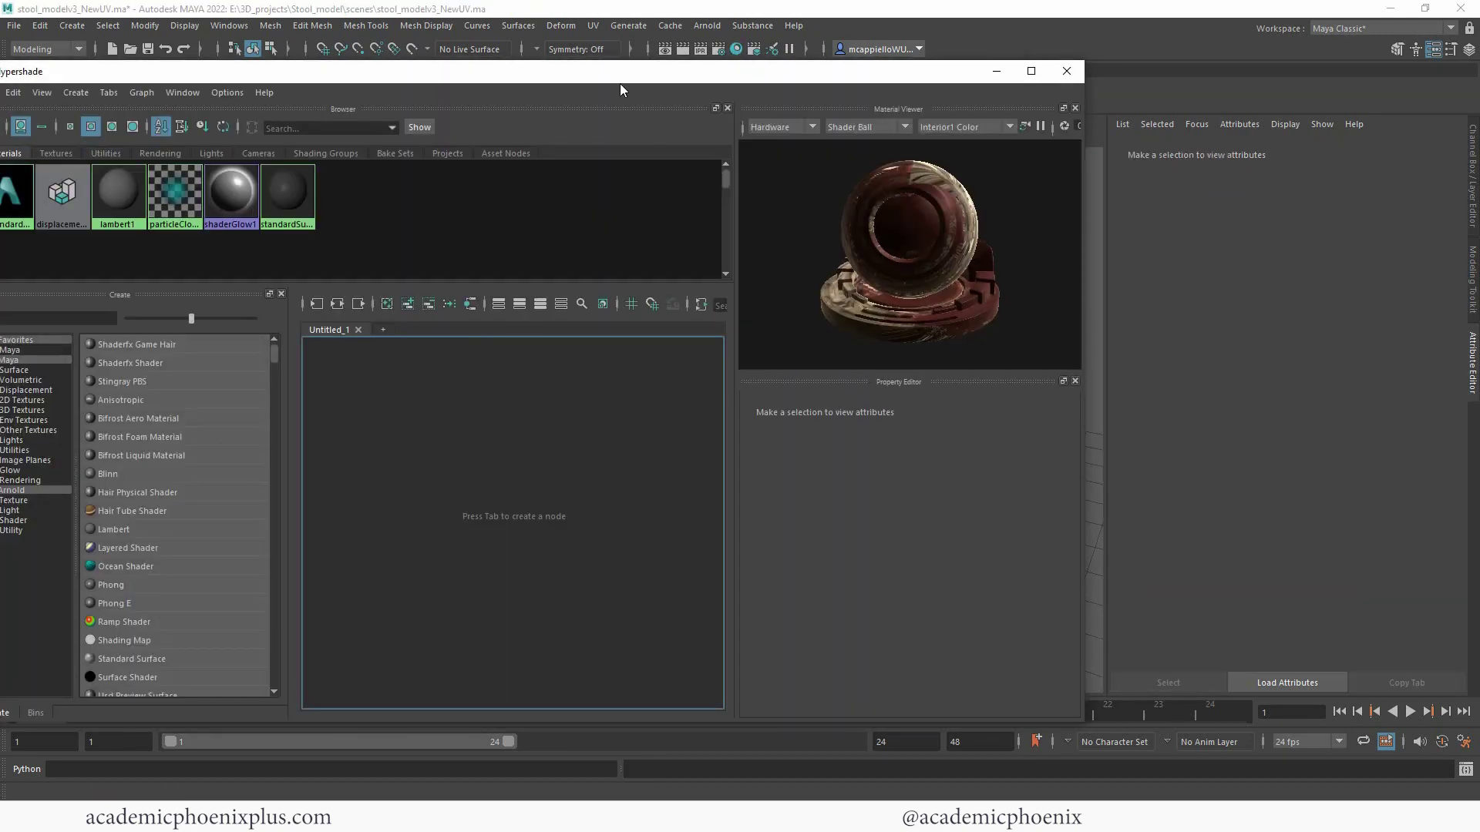
pyautogui.moveTo(620, 84); pyautogui.dragTo(825, 100)
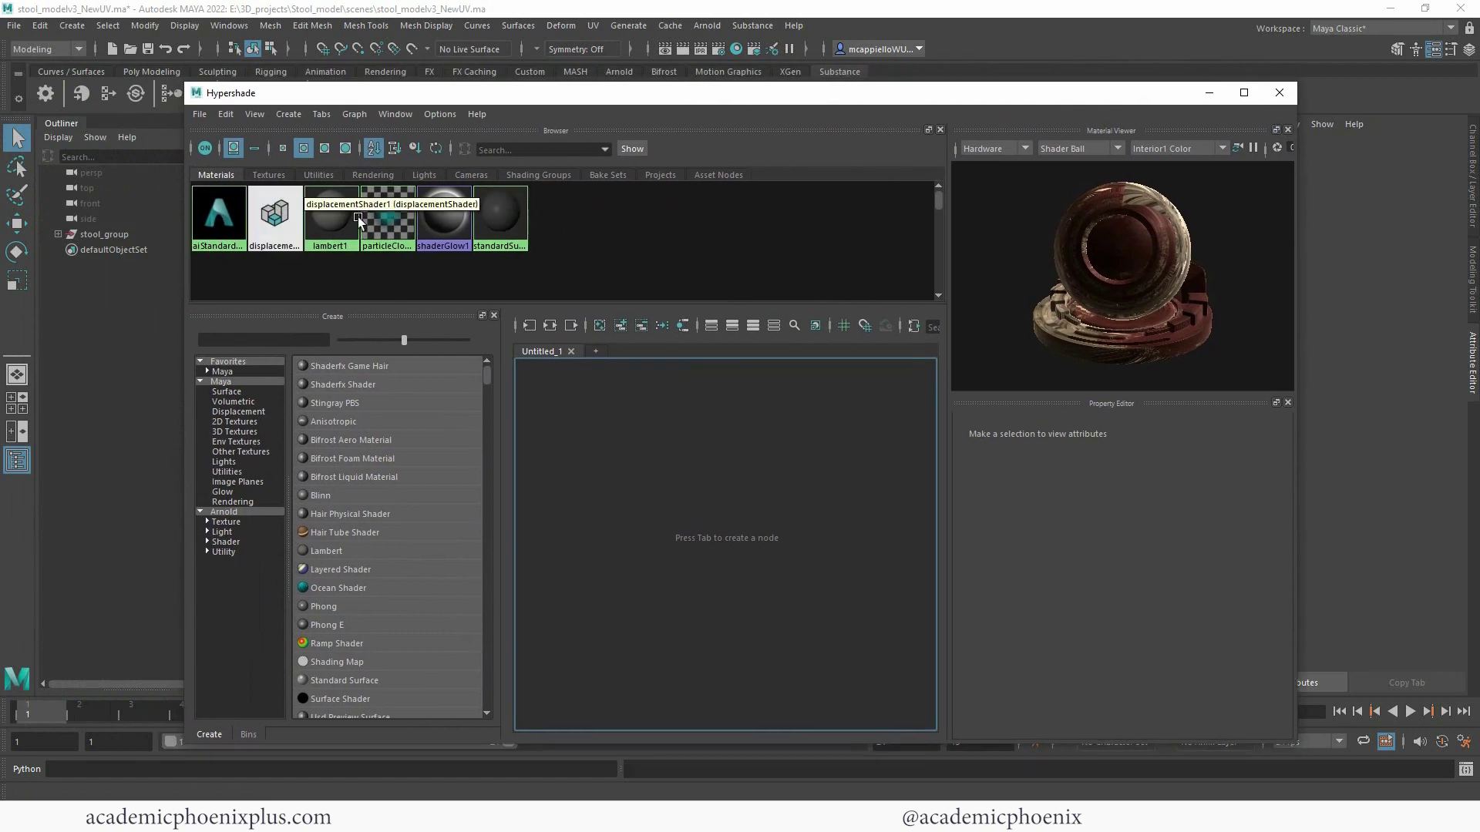
pyautogui.click(1279, 93)
pyautogui.moveTo(483, 164); pyautogui.dragTo(807, 636)
pyautogui.moveTo(697, 244); pyautogui.dragTo(826, 672, button='right')
# Step: Assign aiStandardSurface1 to the stool and show it textured without the wireframe overlay
pyautogui.click(886, 363)
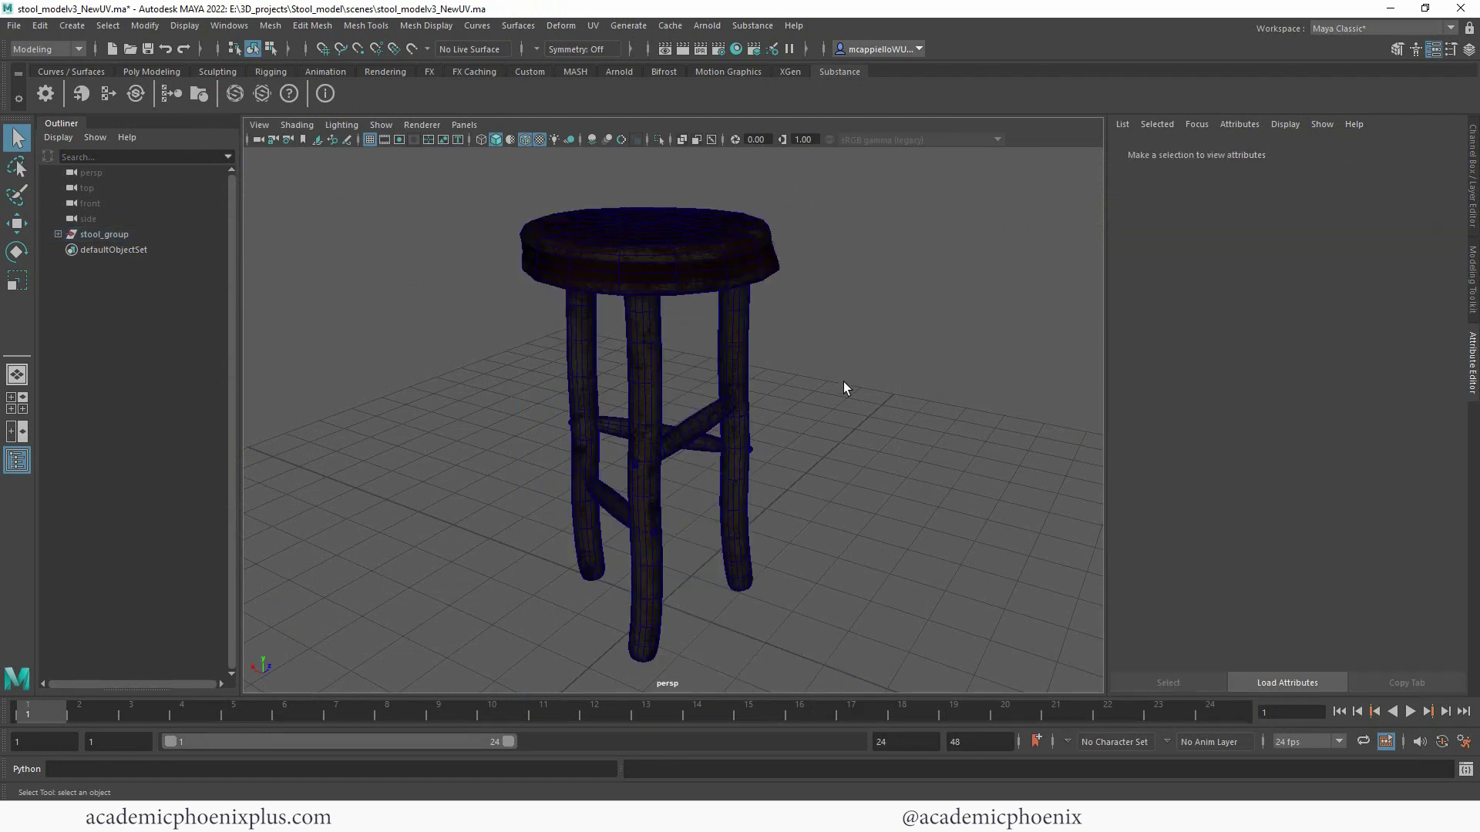
pyautogui.press('6')
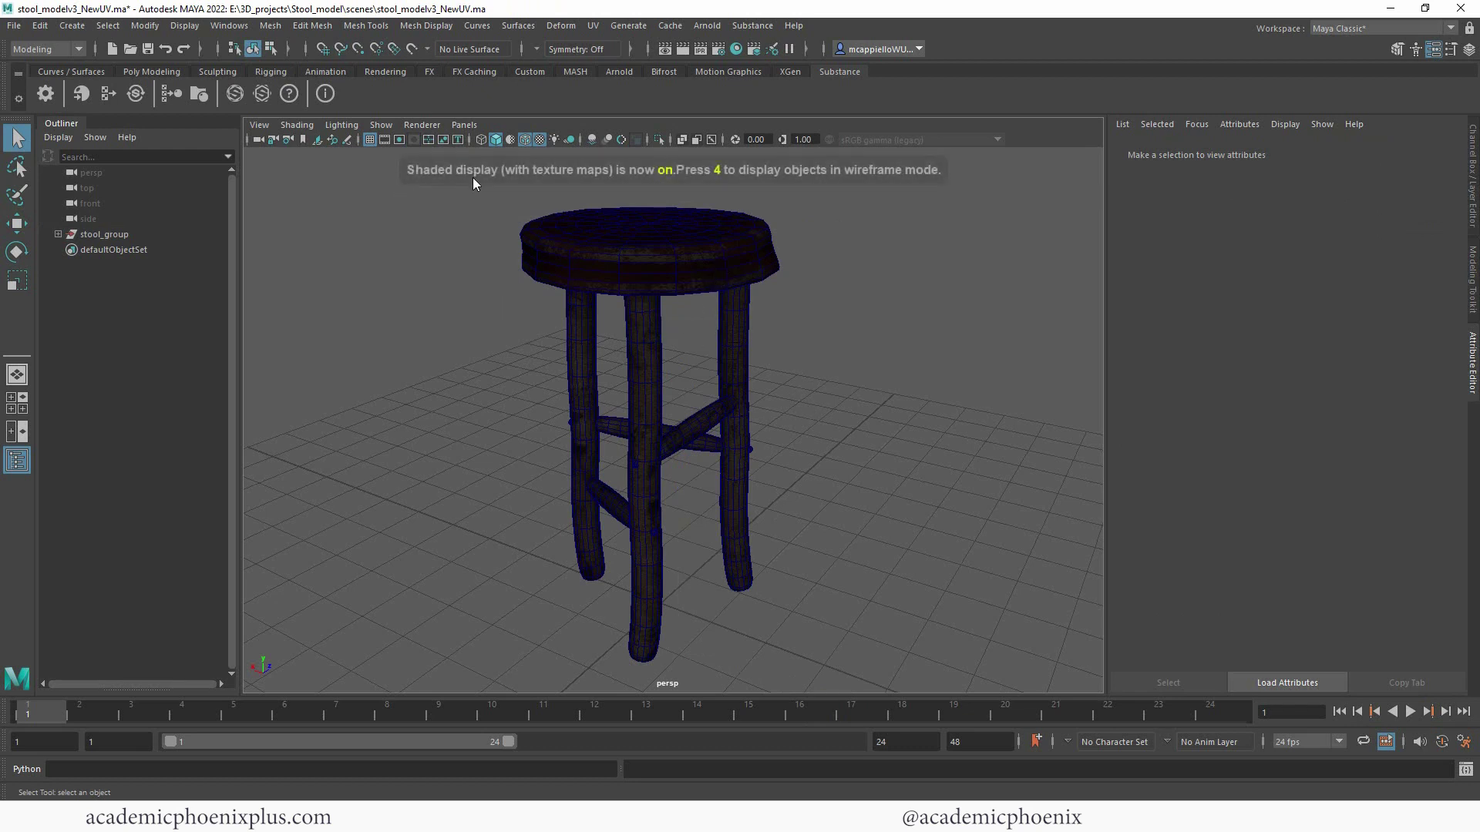
pyautogui.click(525, 139)
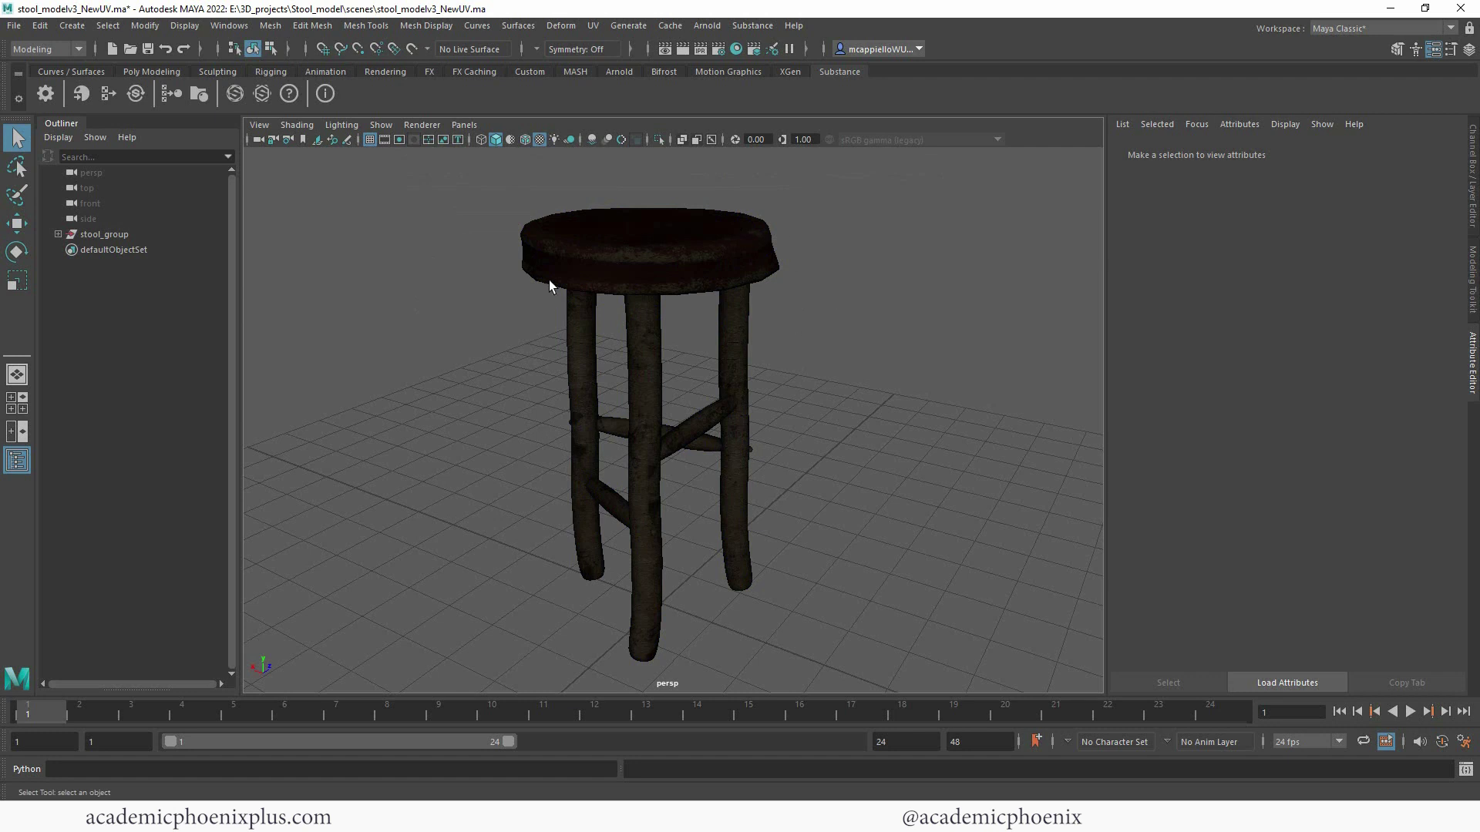
pyautogui.keyDown('alt'); pyautogui.moveTo(847, 375); pyautogui.dragTo(843, 393); pyautogui.keyUp('alt')
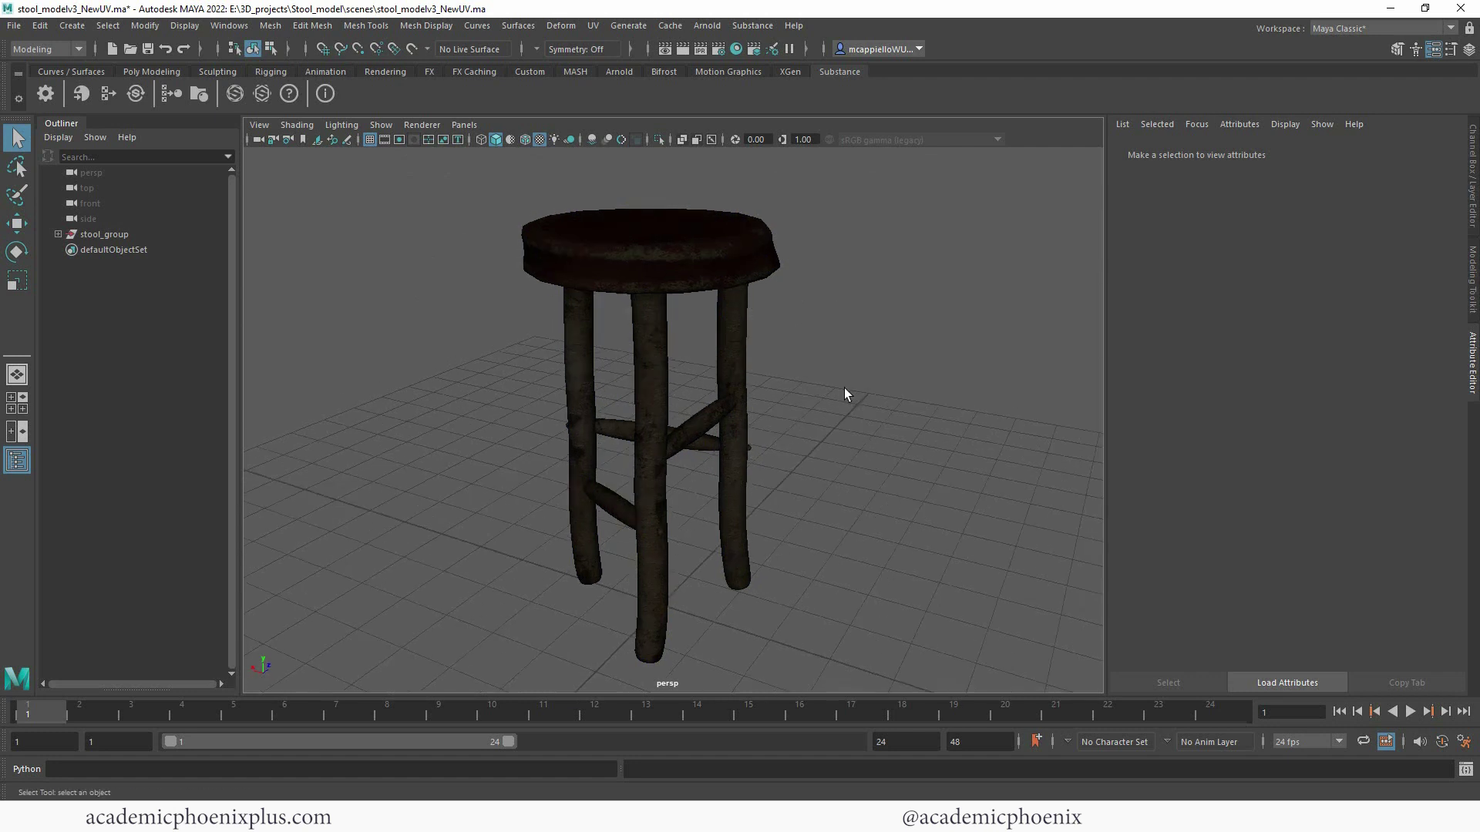
# Step: Turn on Color Management in Maya's Preferences so the viewport shows true colours
pyautogui.click(231, 26)
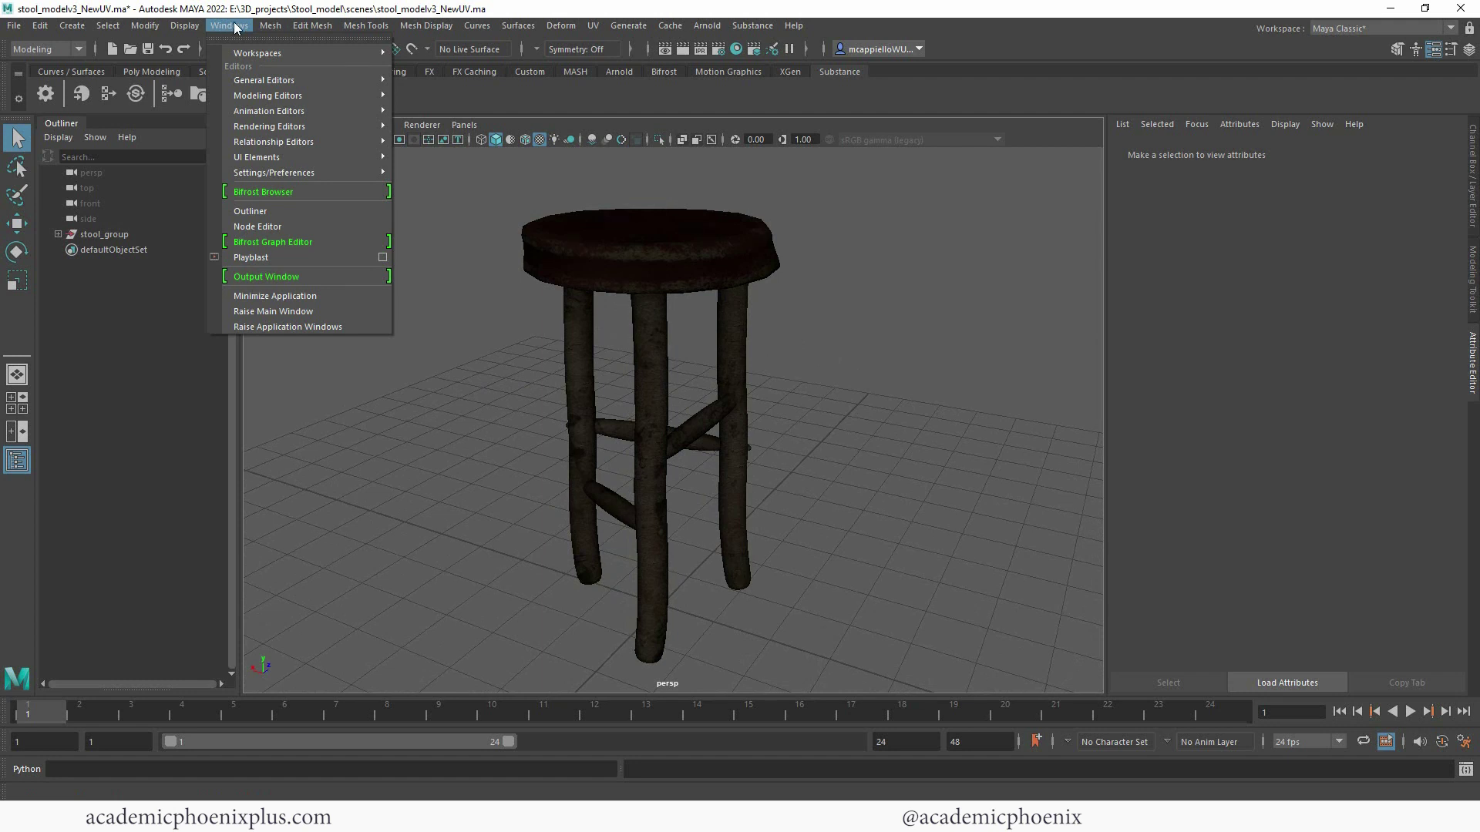
pyautogui.click(312, 25)
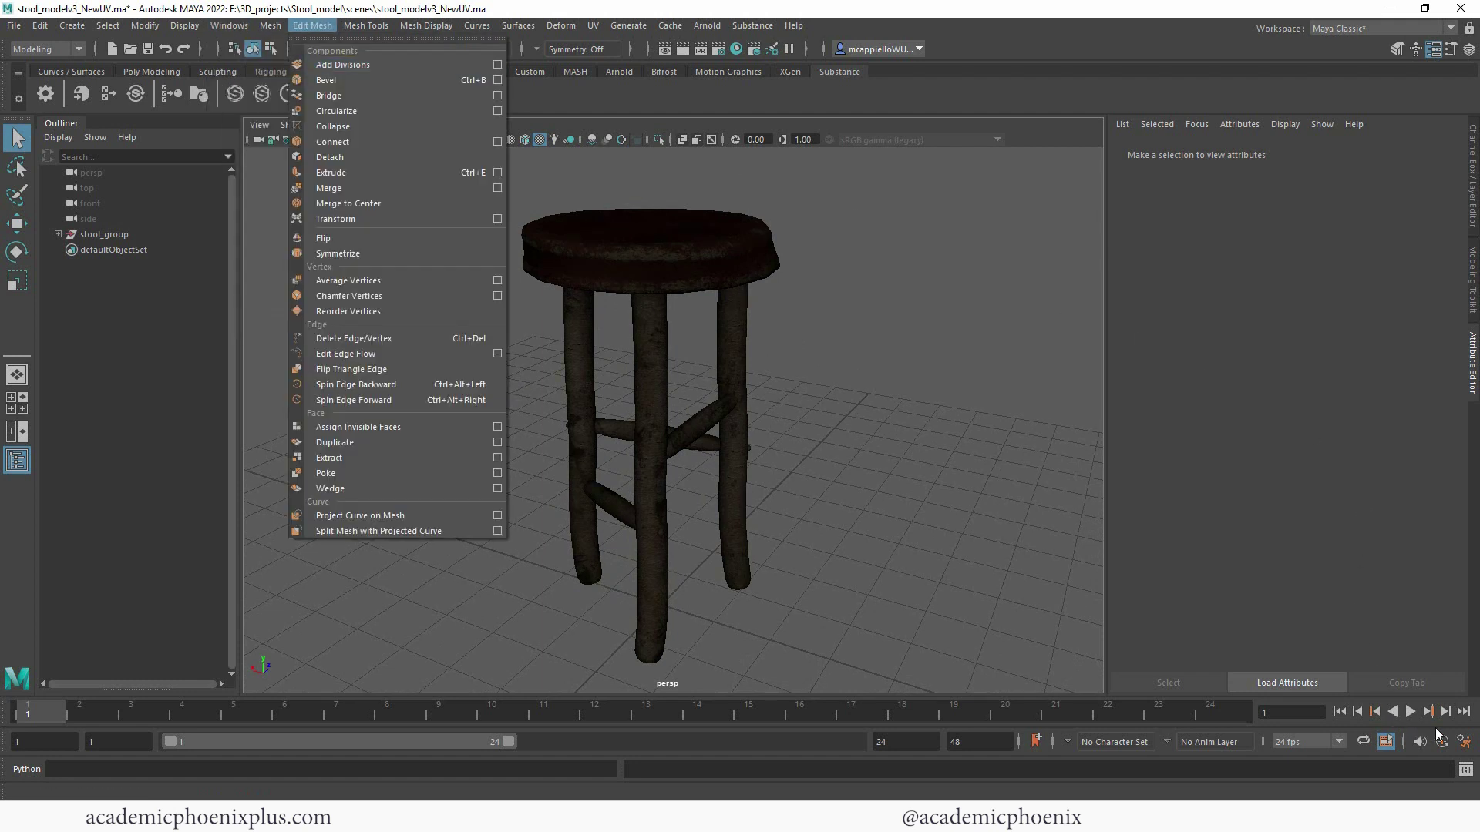
pyautogui.click(233, 26)
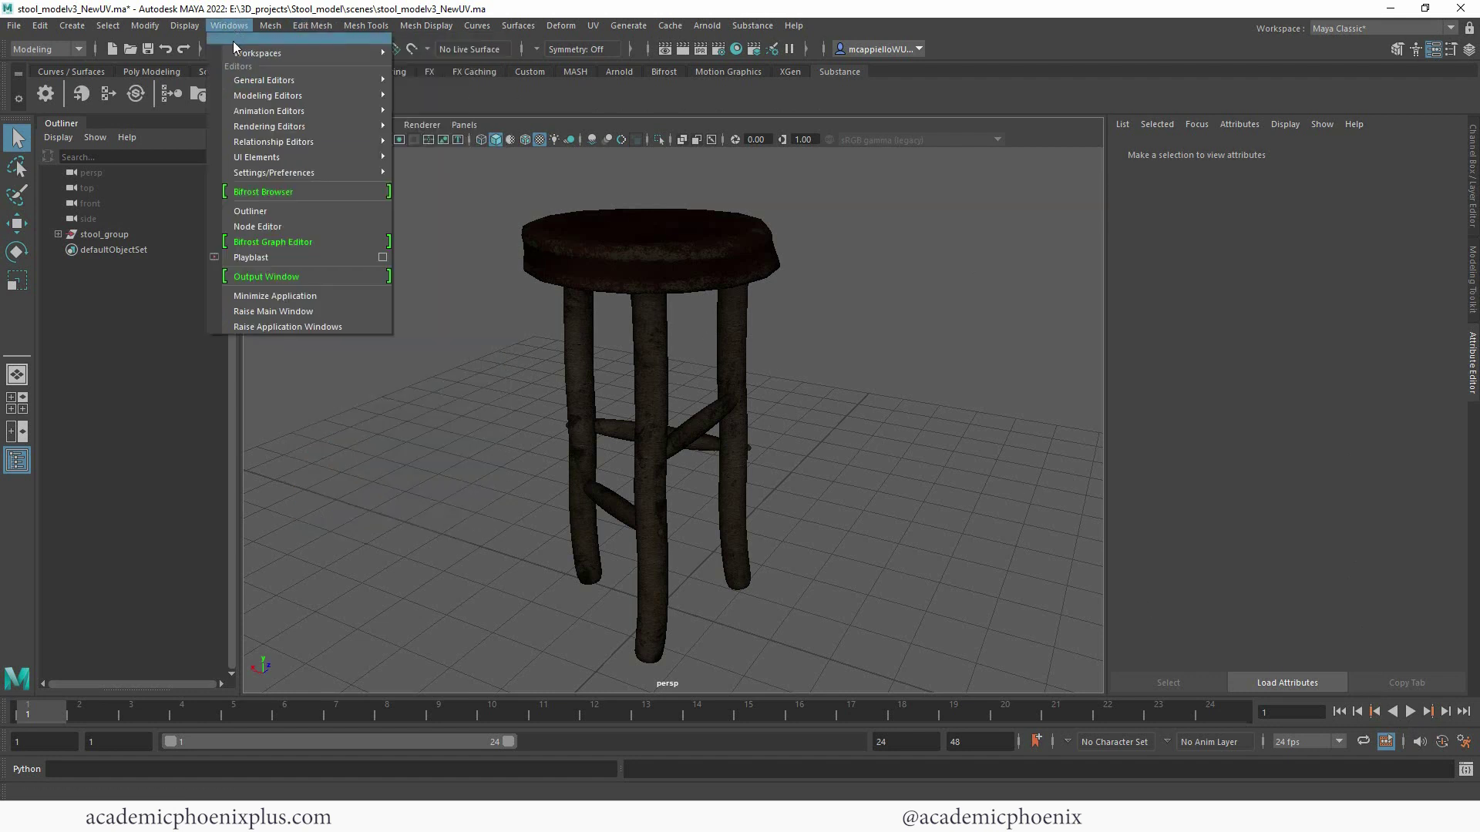
pyautogui.moveTo(347, 172)
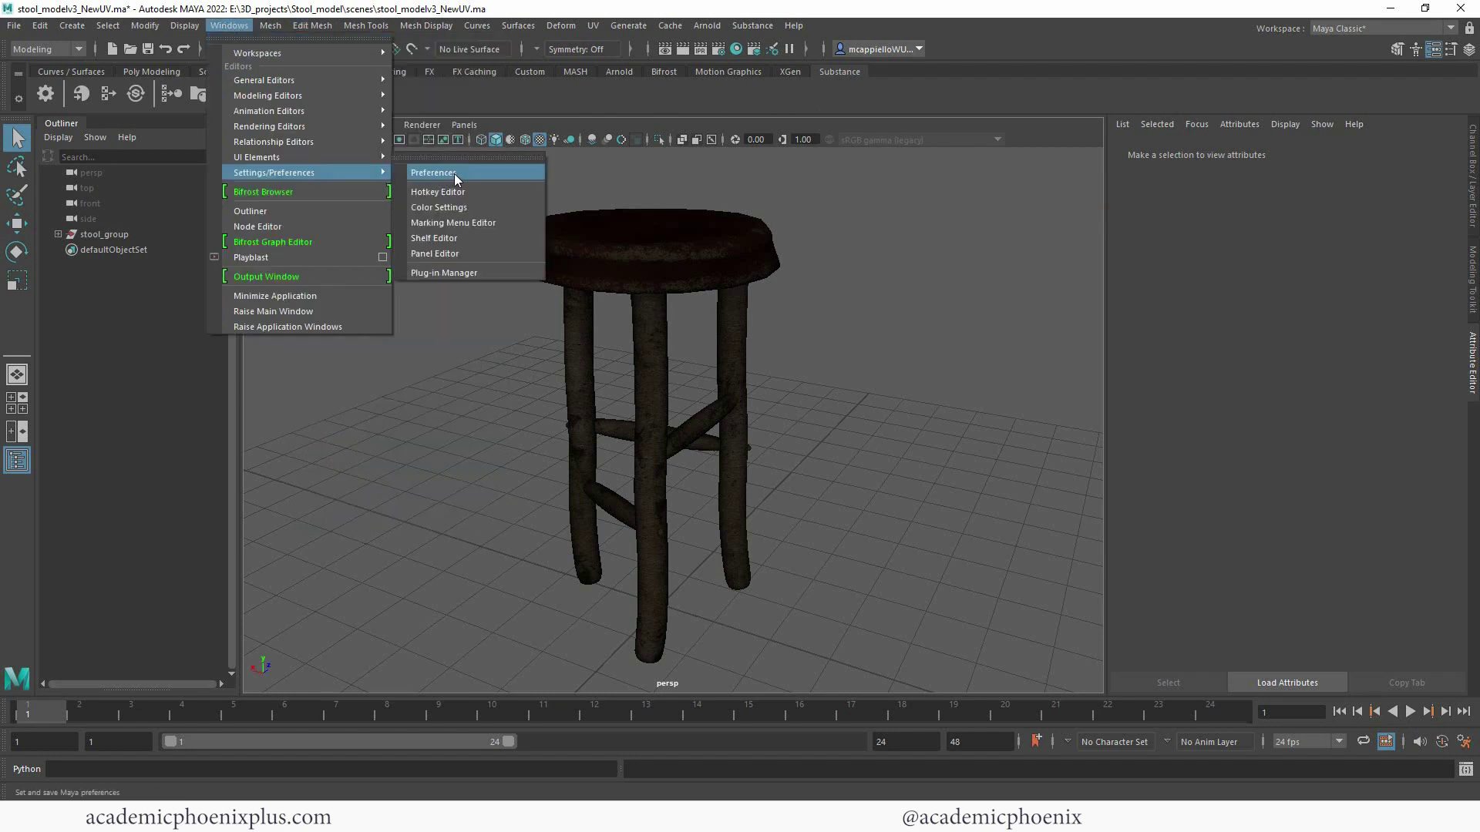
pyautogui.click(1465, 743)
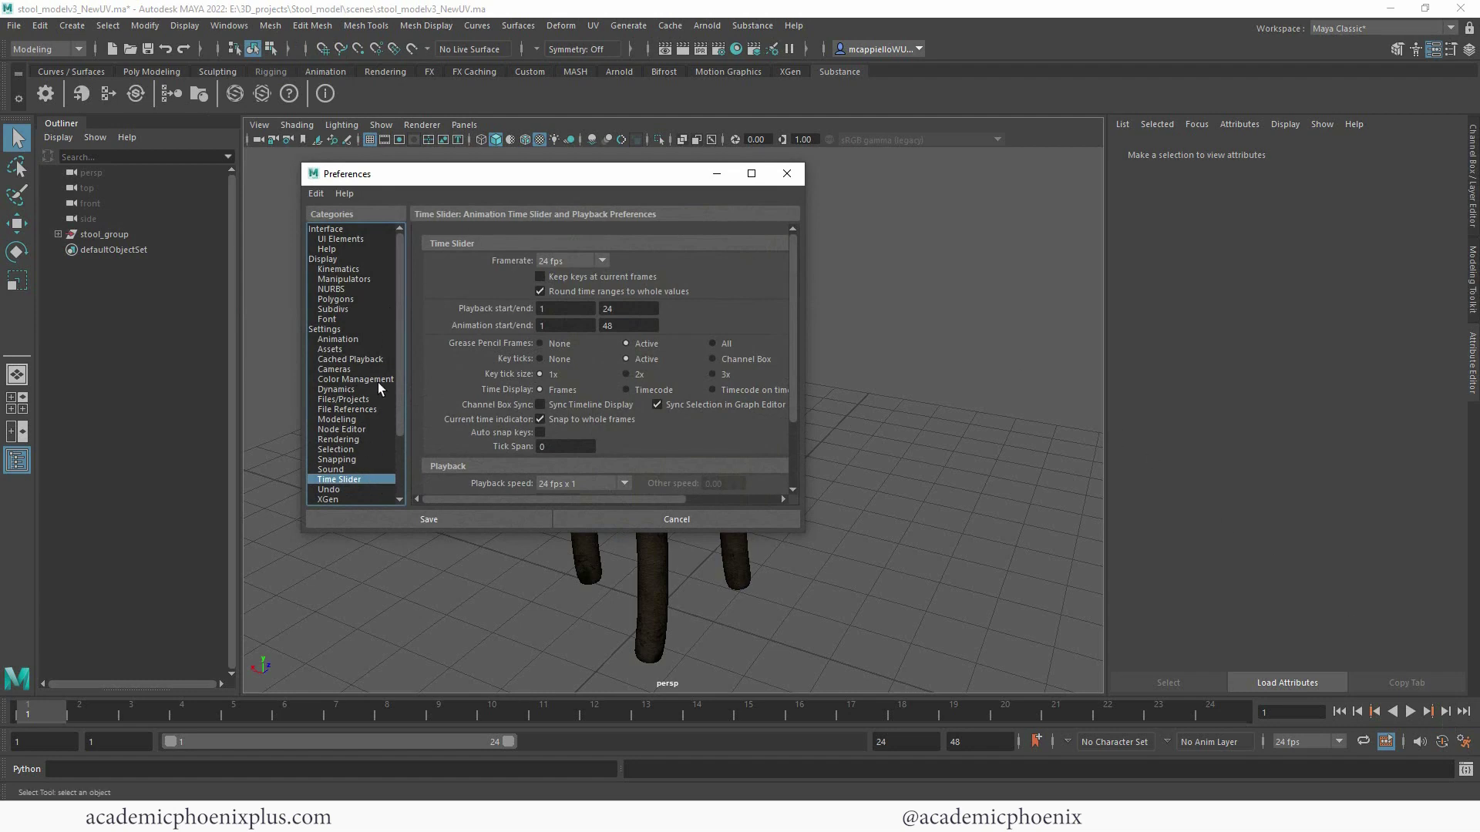
pyautogui.click(354, 379)
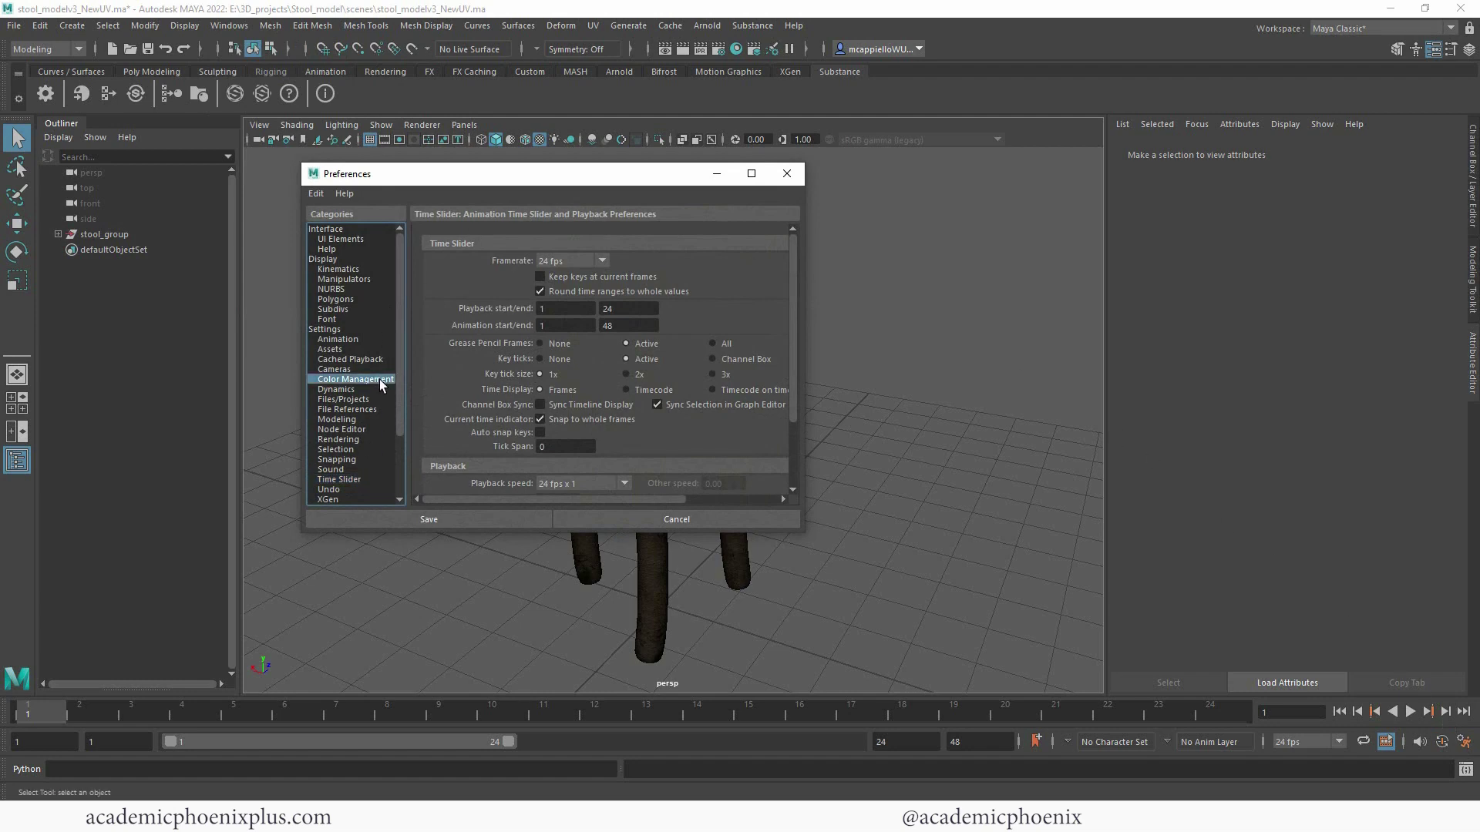
pyautogui.click(787, 174)
pyautogui.keyDown('alt'); pyautogui.moveTo(845, 346); pyautogui.dragTo(802, 358); pyautogui.keyUp('alt')
# Step: Select the seat and trace its base colour input through the multiply node to the BaseColor file texture
pyautogui.click(696, 275)
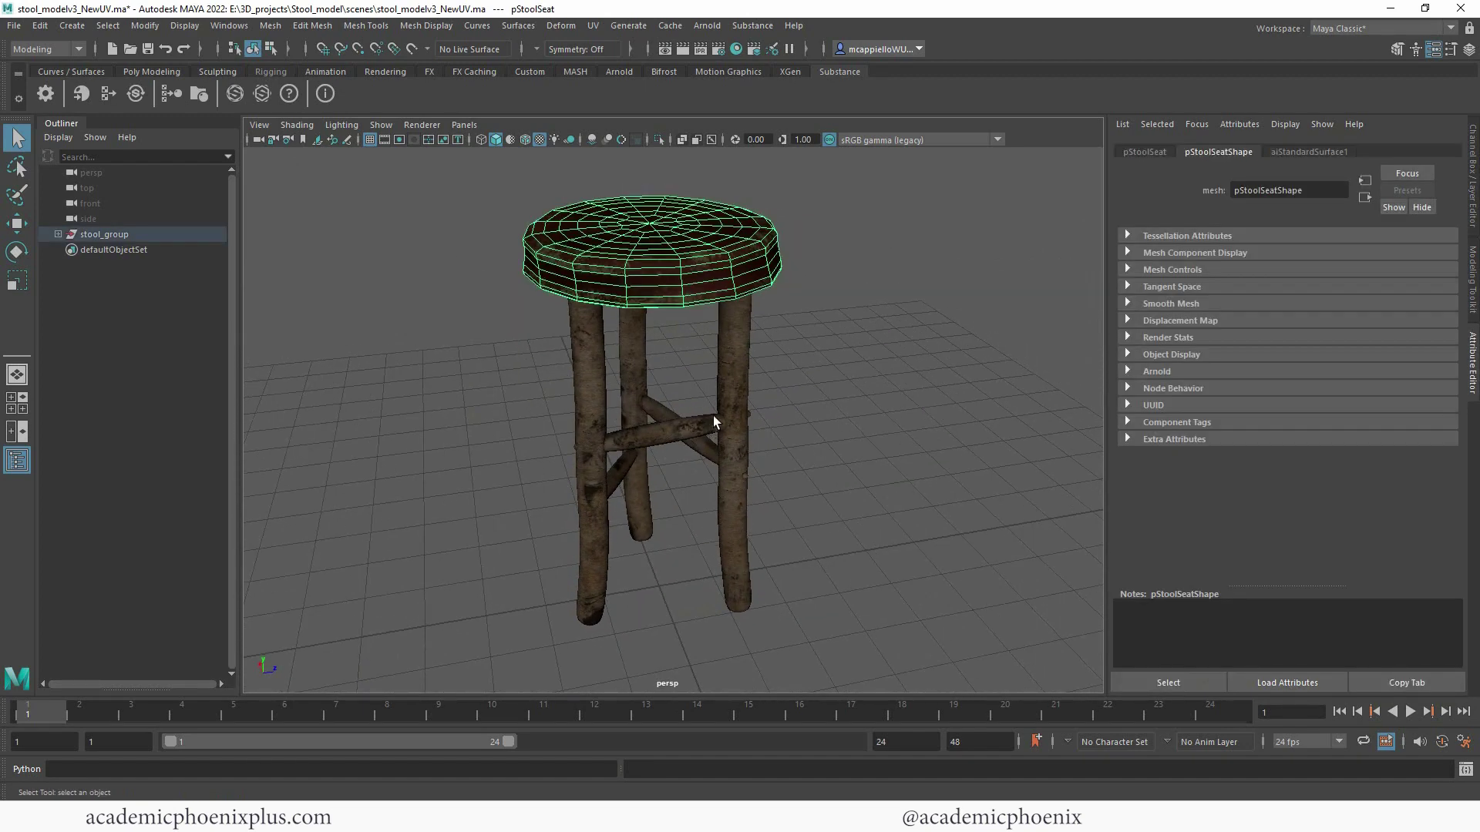
pyautogui.click(1310, 153)
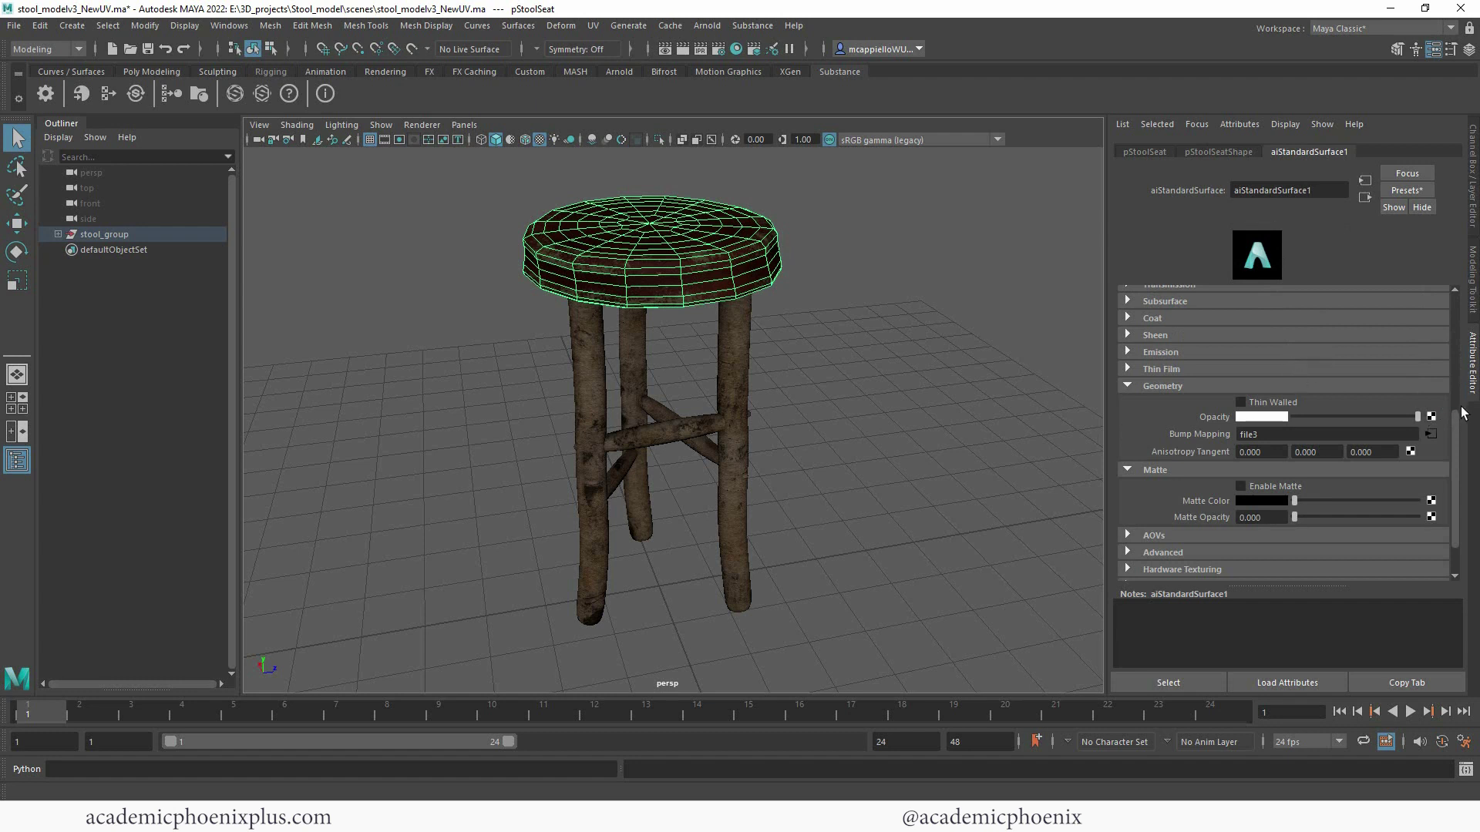
pyautogui.moveTo(1463, 417); pyautogui.dragTo(1462, 305)
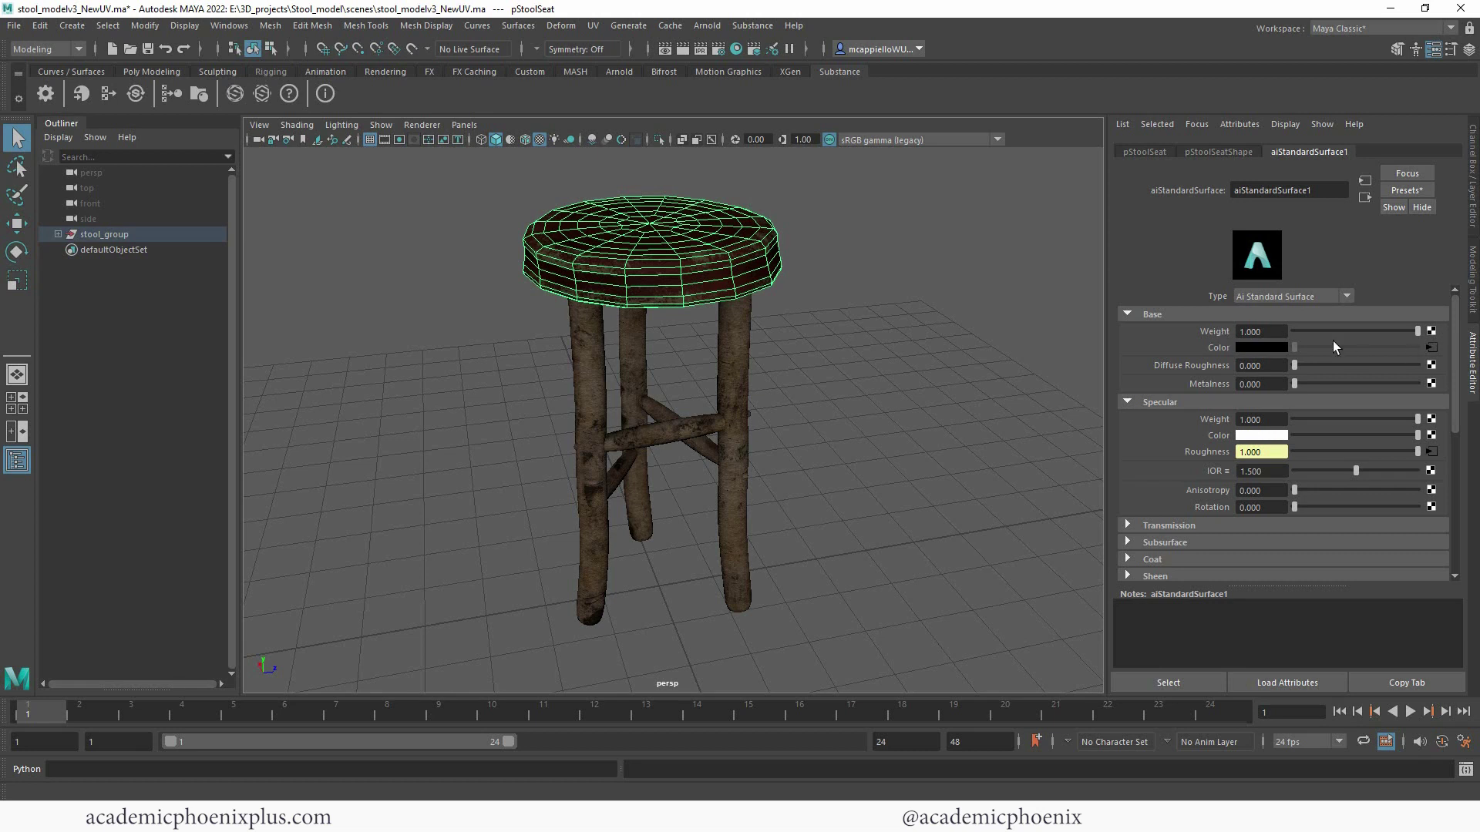
pyautogui.click(1432, 348)
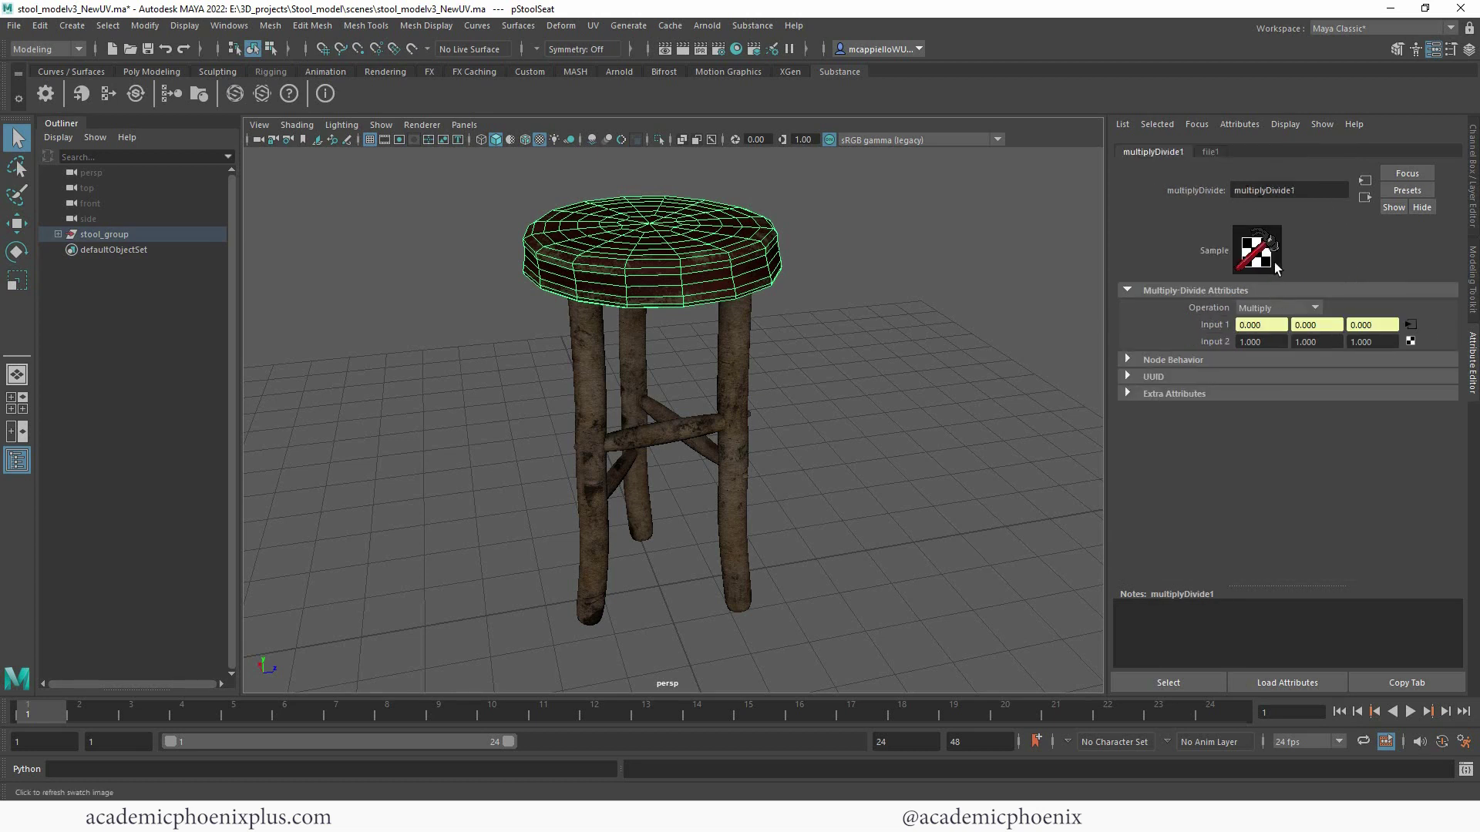
pyautogui.click(1410, 326)
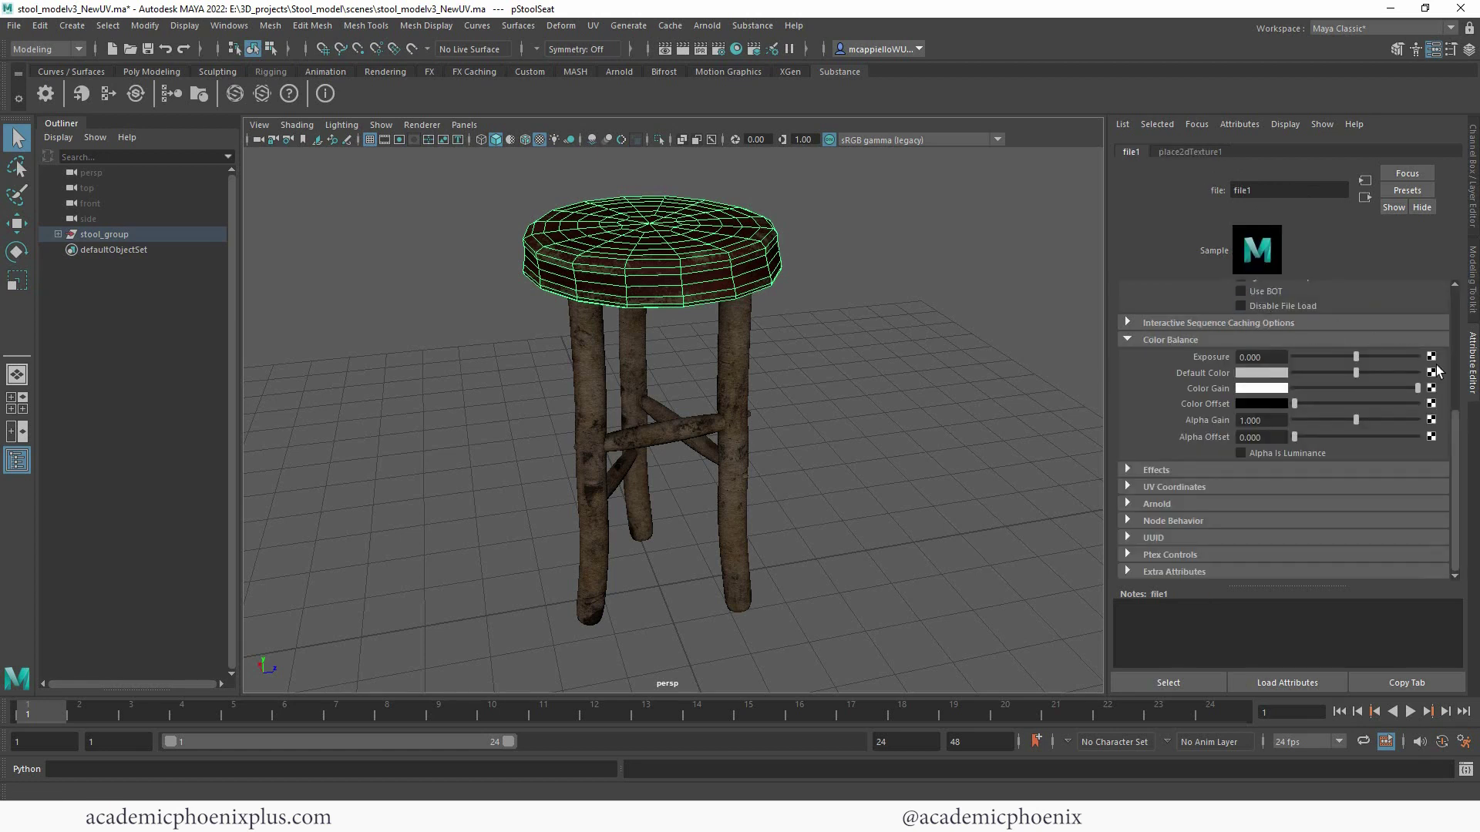
pyautogui.click(1456, 399)
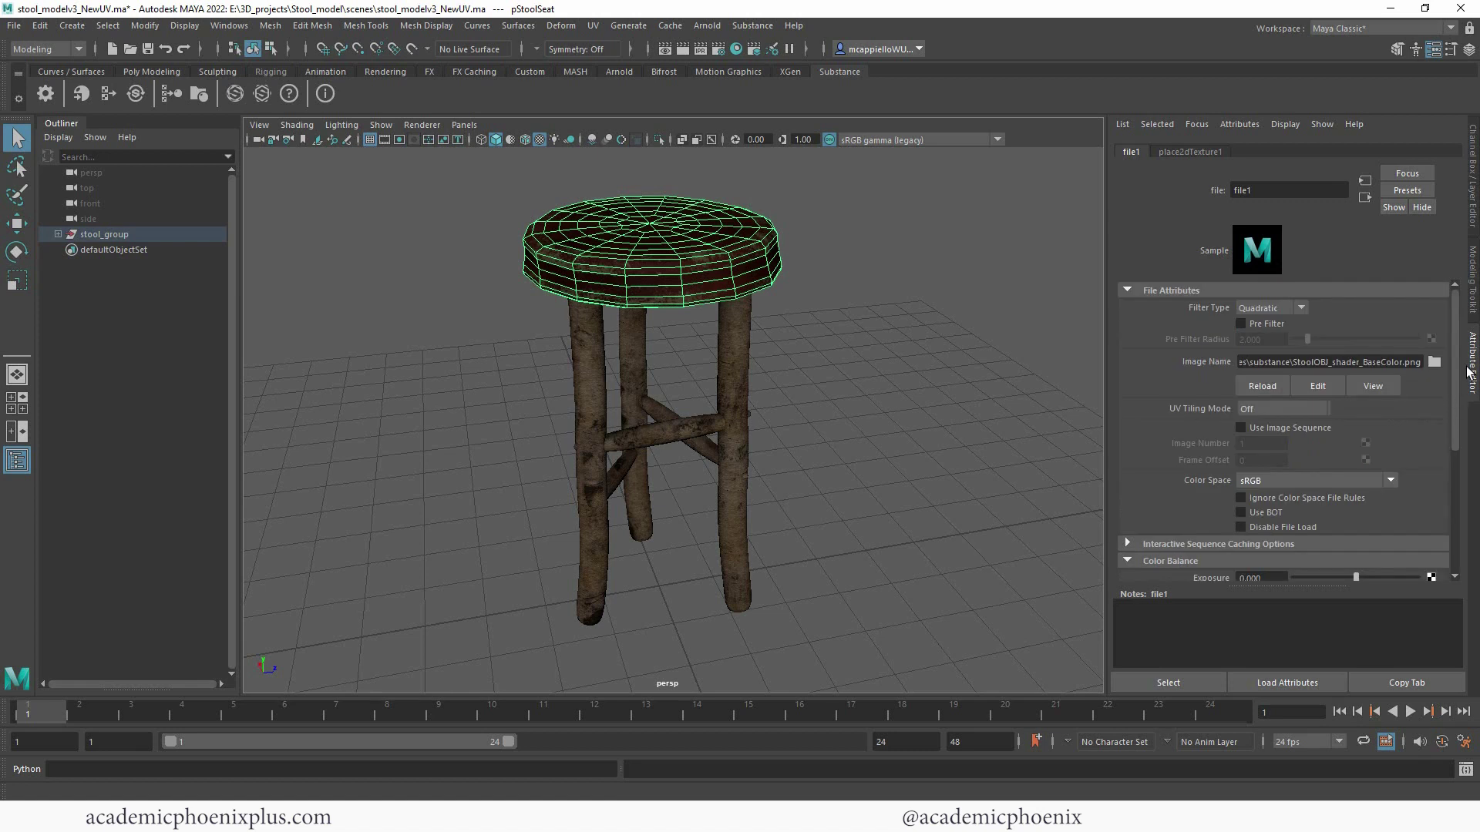
pyautogui.moveTo(1373, 362); pyautogui.dragTo(1421, 363)
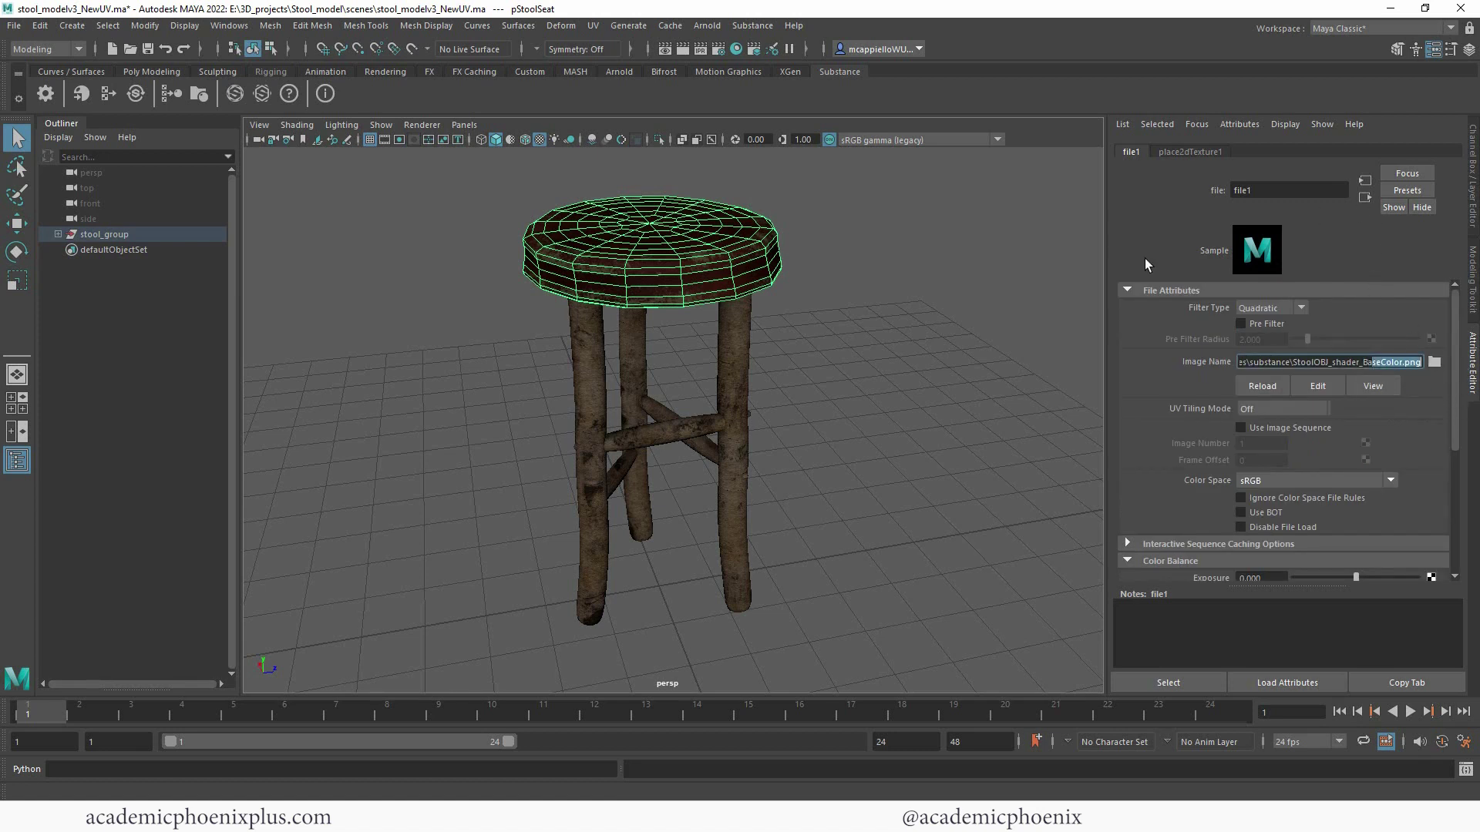
pyautogui.click(670, 287)
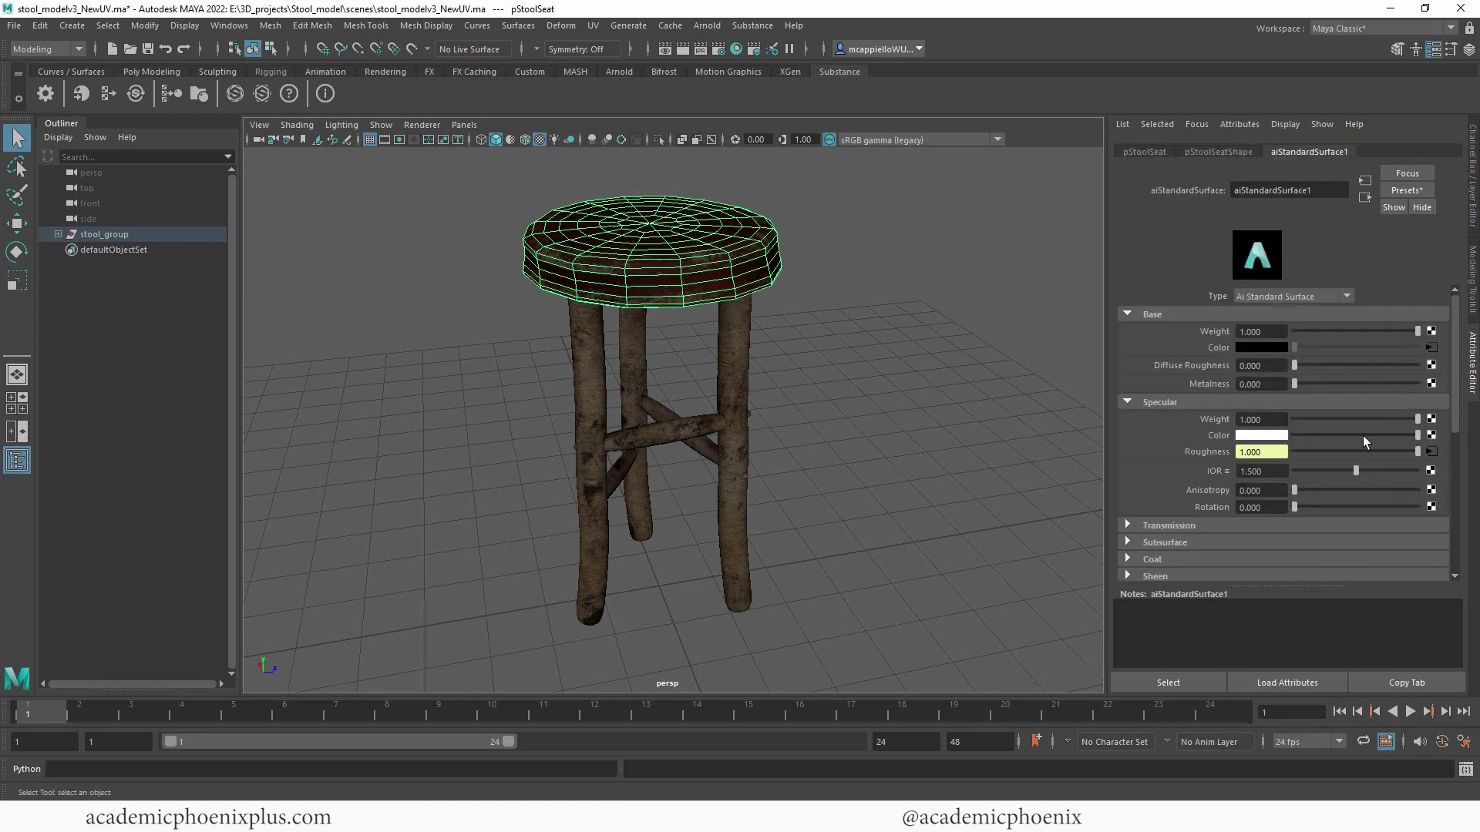
# Step: Follow the Specular Roughness connection to its file4 roughness texture node
pyautogui.click(1432, 452)
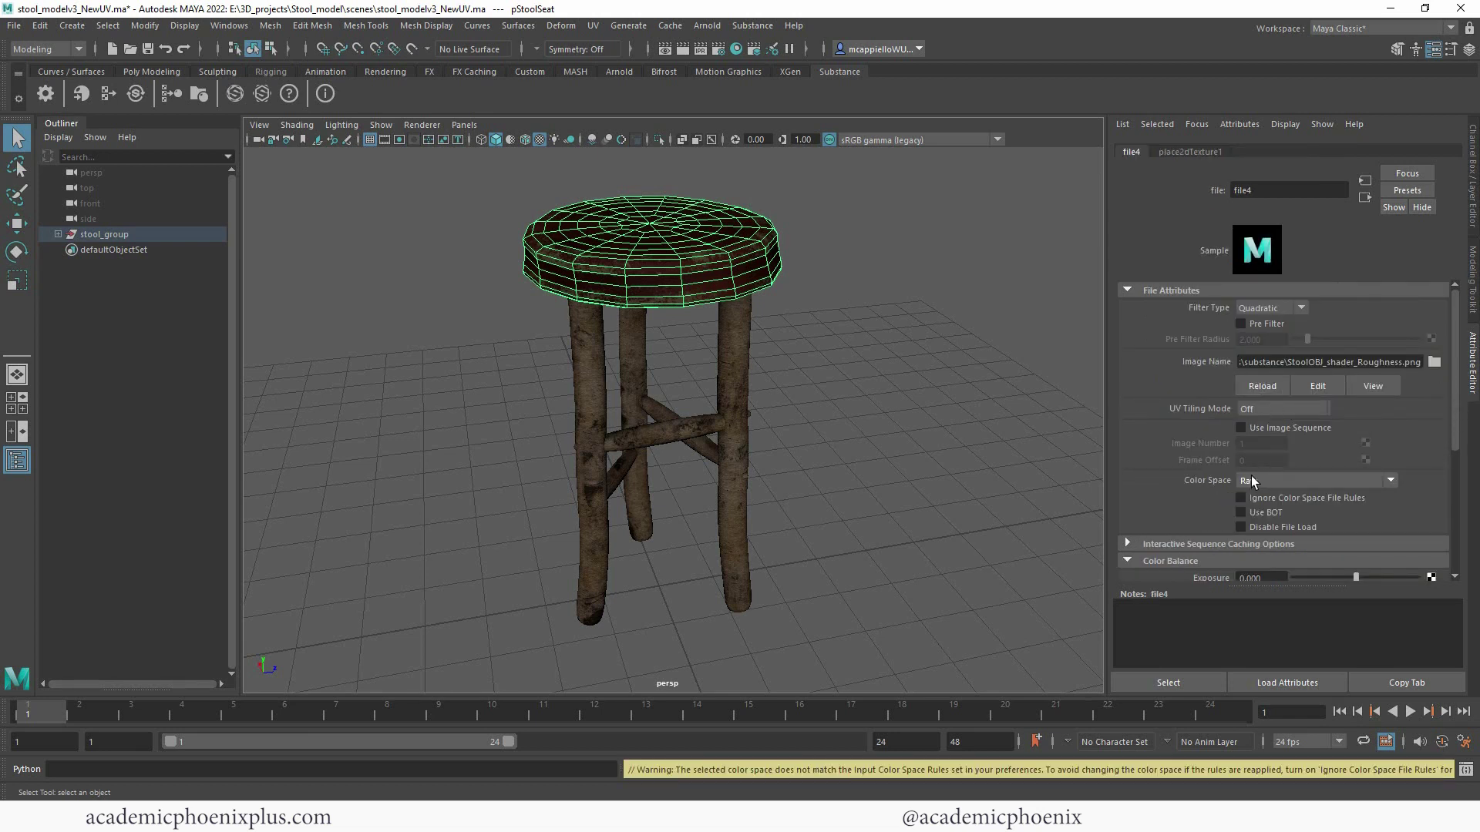
pyautogui.scroll(-5, 1310, 478)
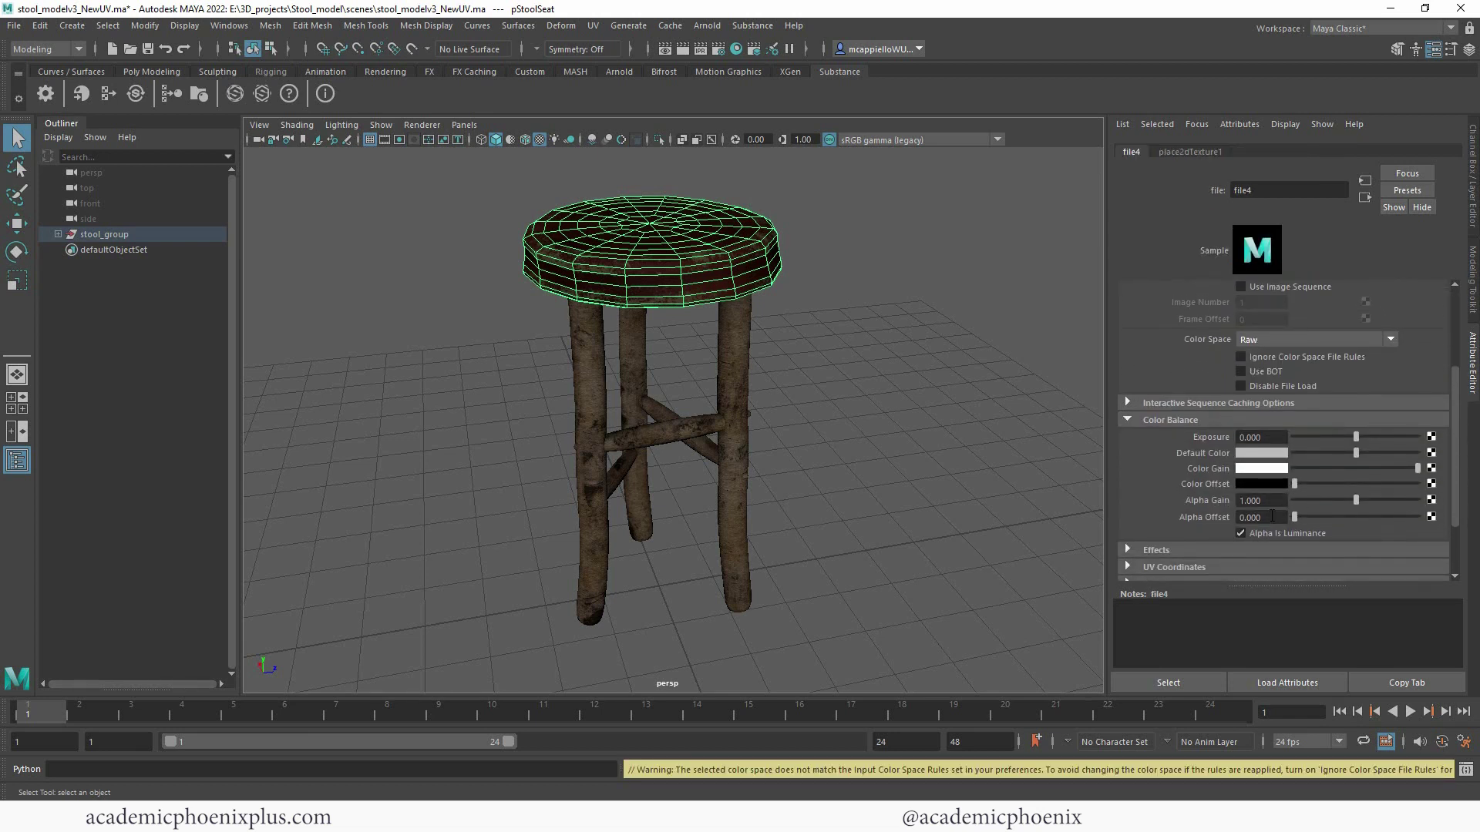
pyautogui.click(1365, 197)
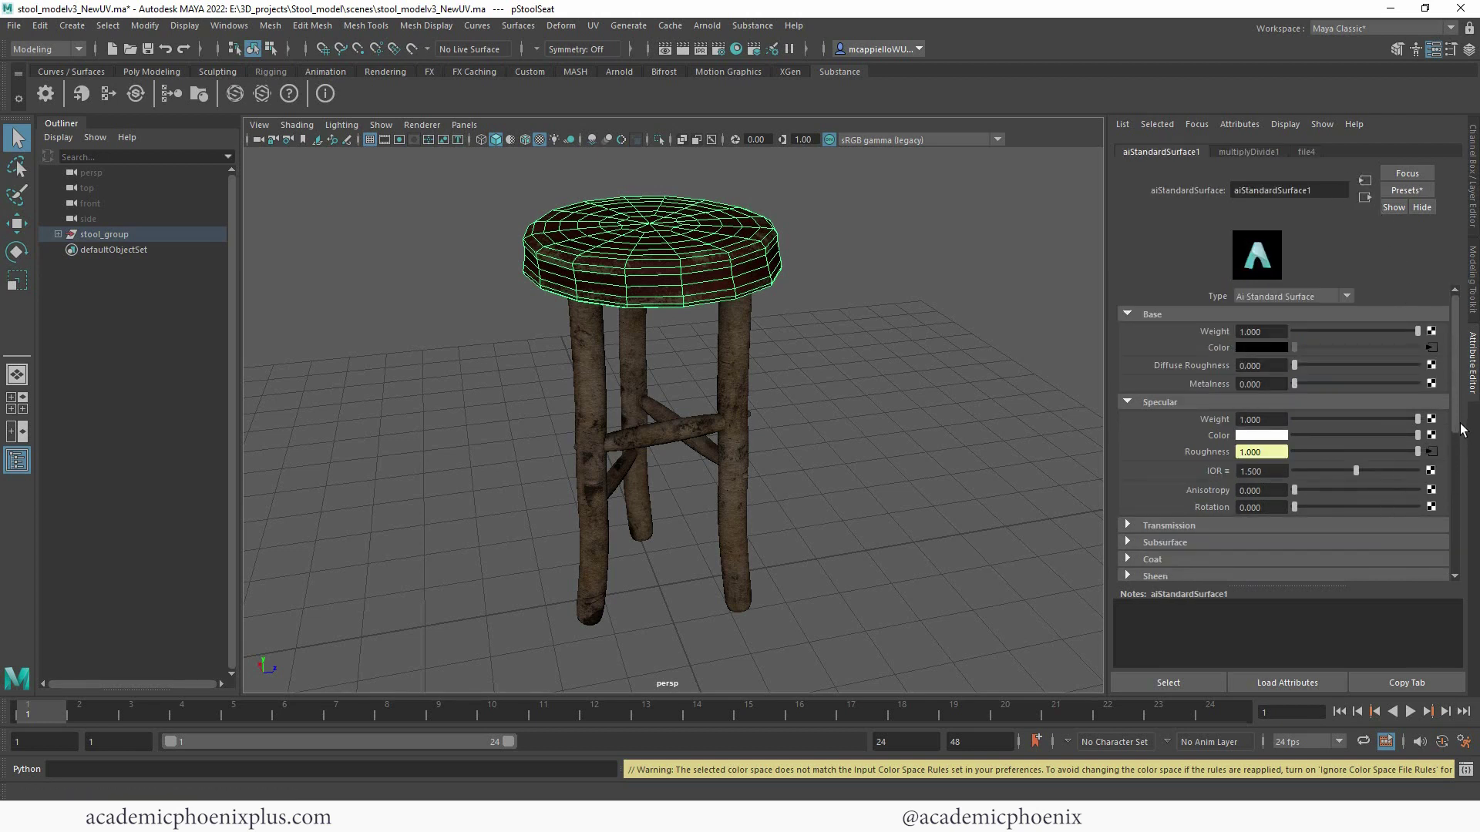
pyautogui.scroll(-5, 1445, 458)
pyautogui.scroll(1, 1446, 509)
# Step: Follow Bump Mapping to the file3 normal map, then open the bump2d1 node's name field
pyautogui.click(1427, 507)
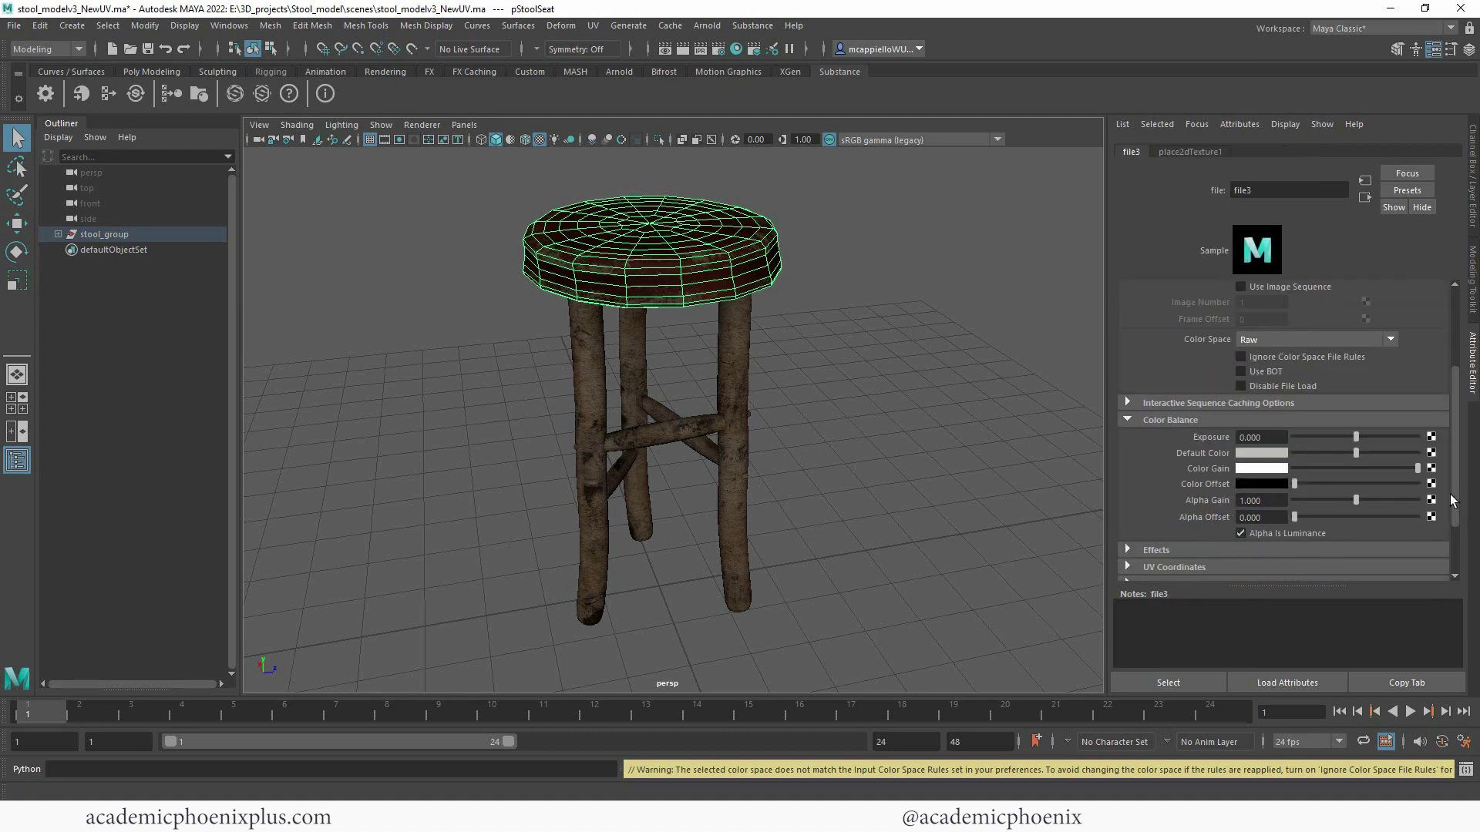
pyautogui.scroll(4, 1295, 501)
pyautogui.moveTo(1417, 363); pyautogui.dragTo(1388, 363)
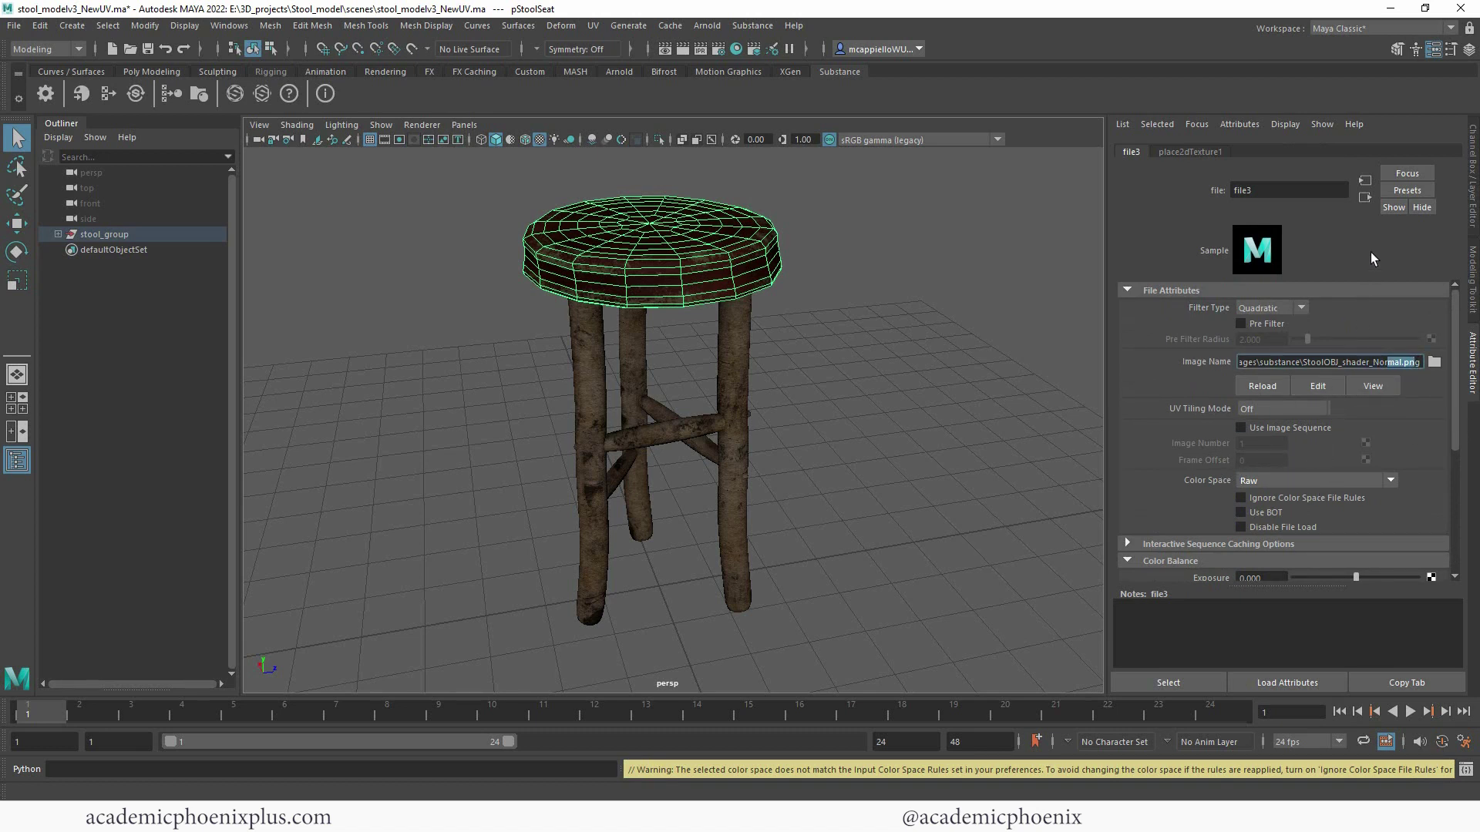
pyautogui.click(1361, 198)
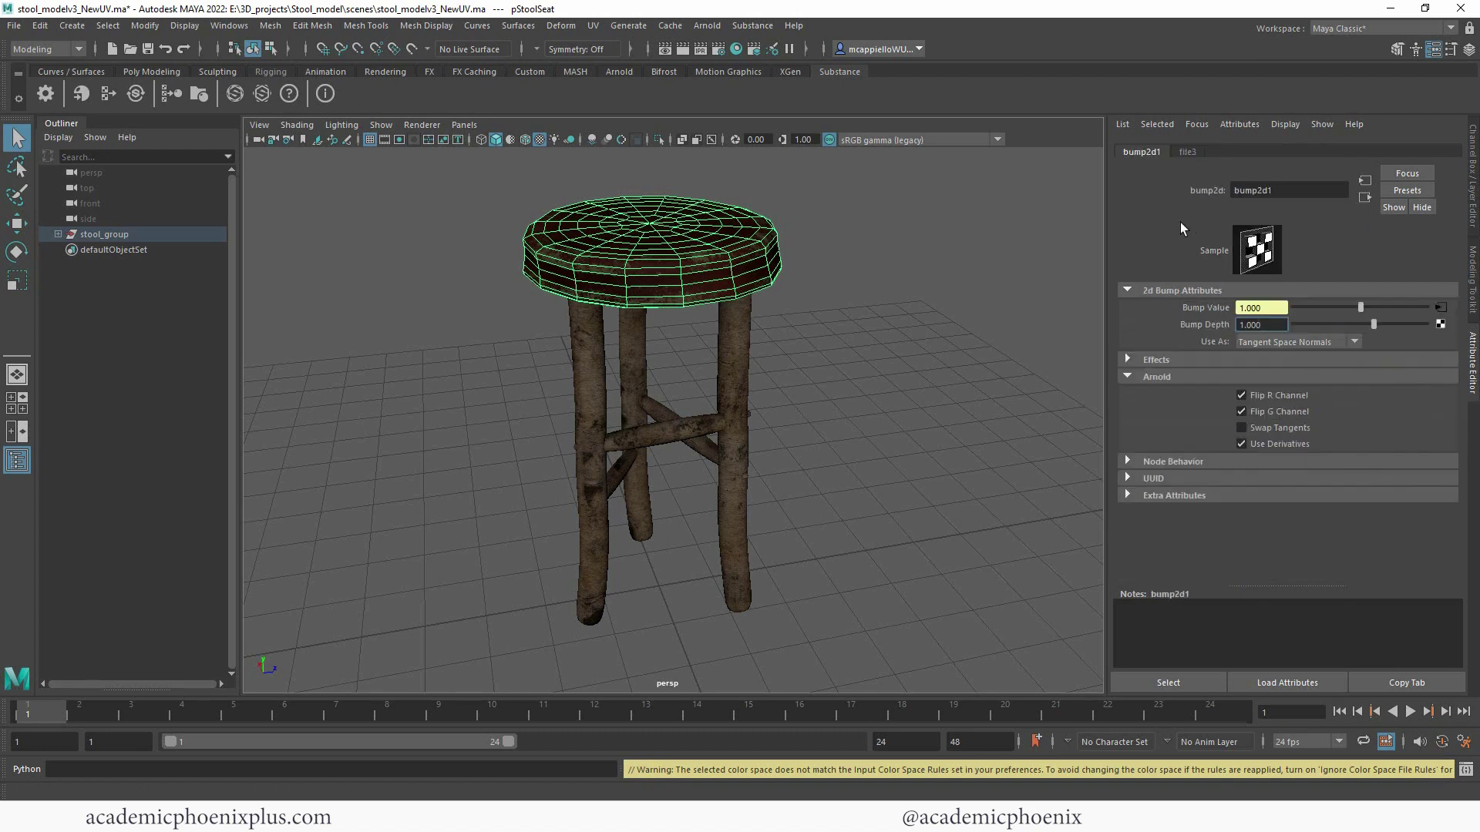
pyautogui.click(1319, 189)
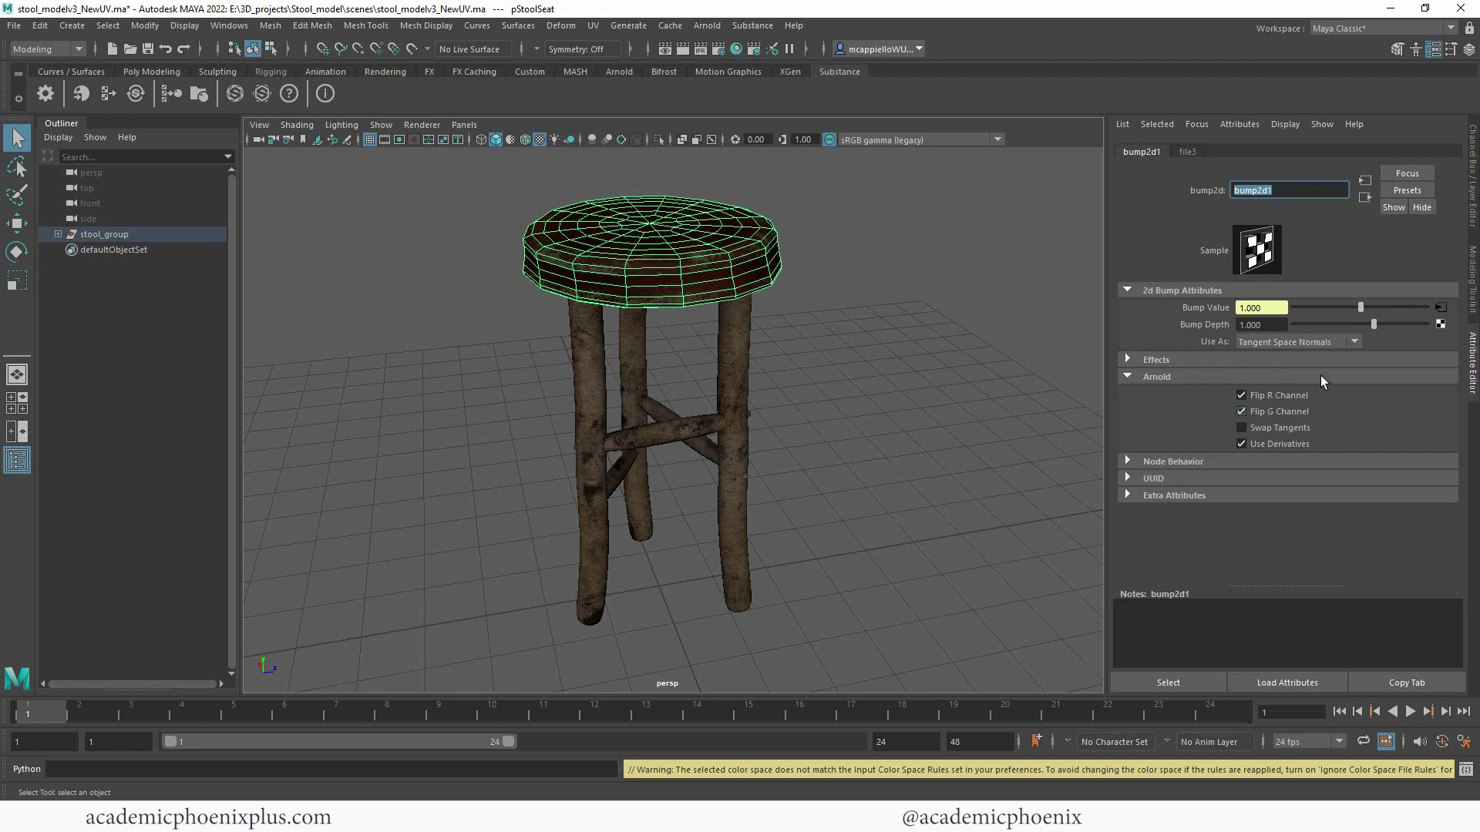
pyautogui.doubleClick(1156, 377)
# Step: Create a polygon disc from the Poly Modeling shelf as a ground plane beneath the stool
pyautogui.click(76, 72)
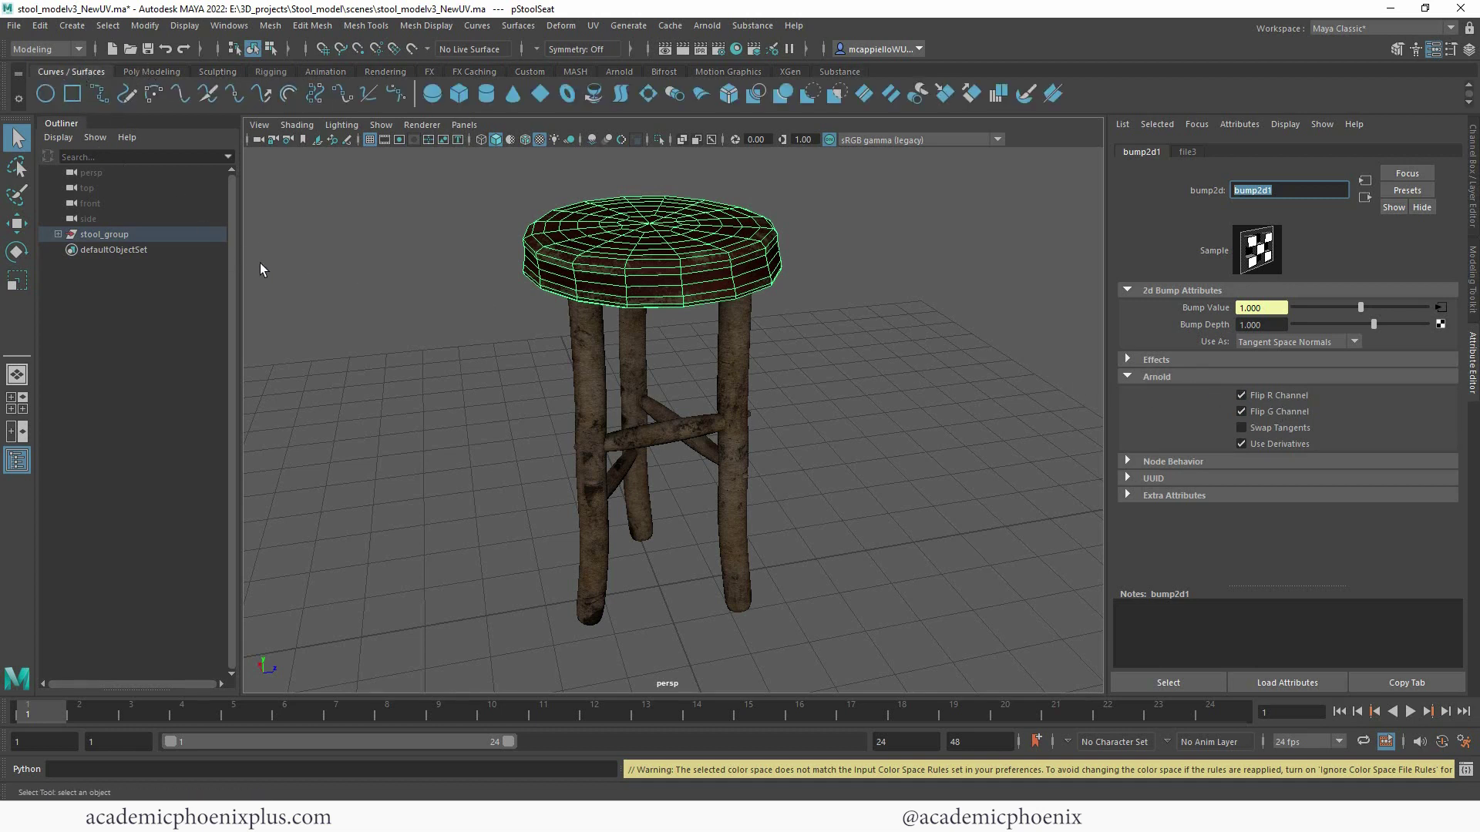
pyautogui.click(164, 71)
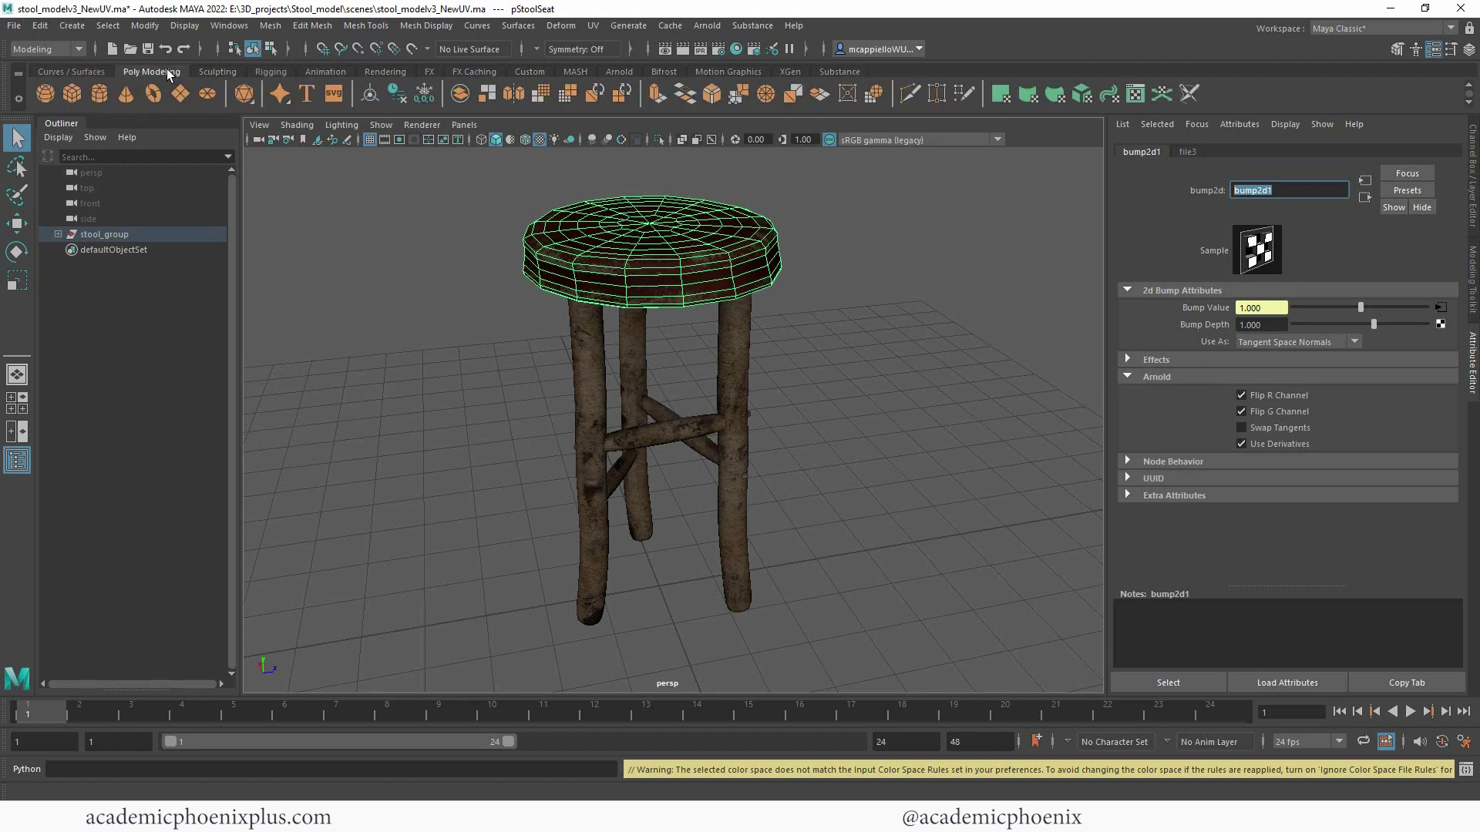
pyautogui.click(208, 95)
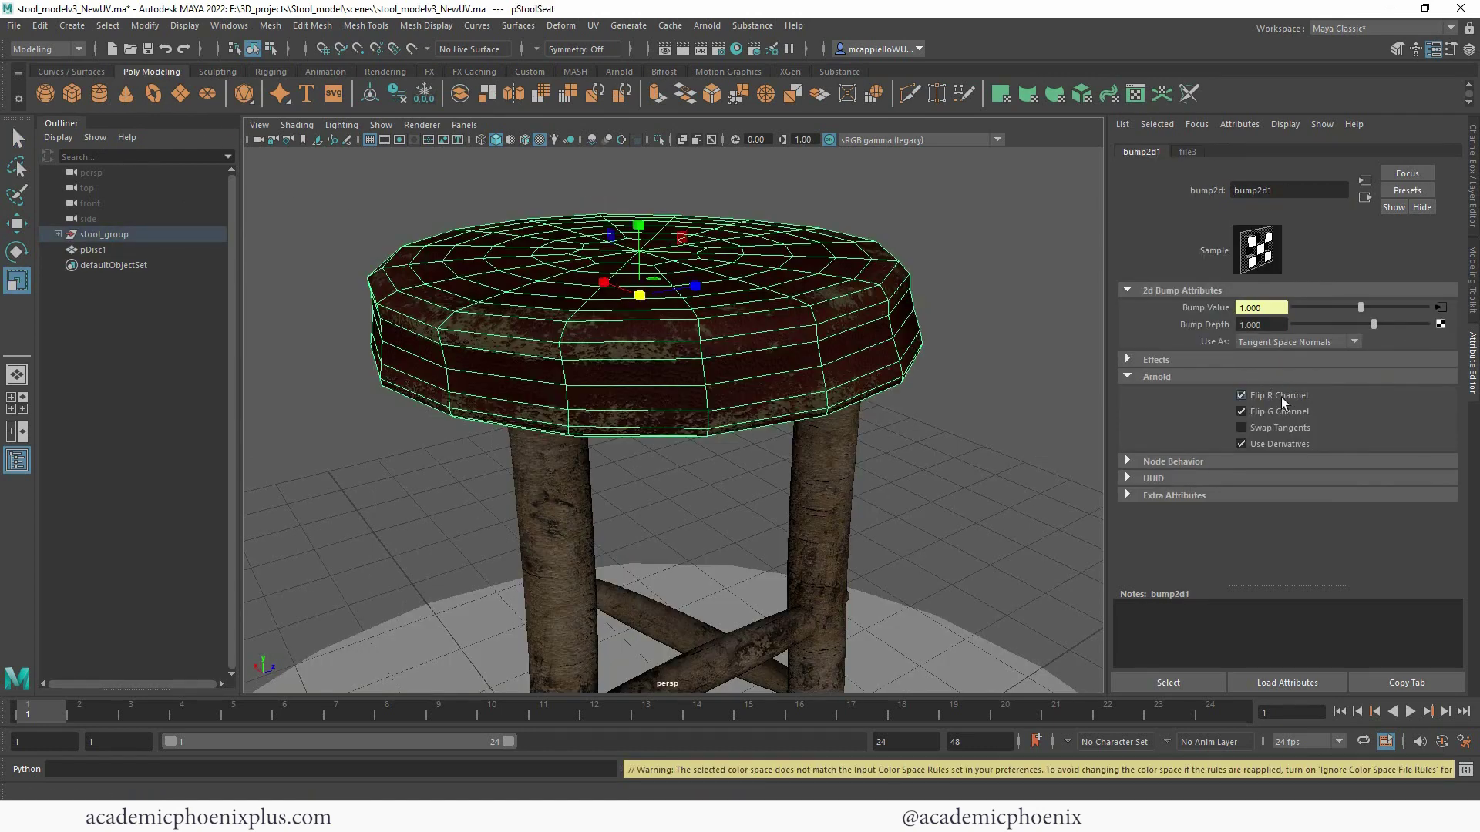
pyautogui.click(985, 397)
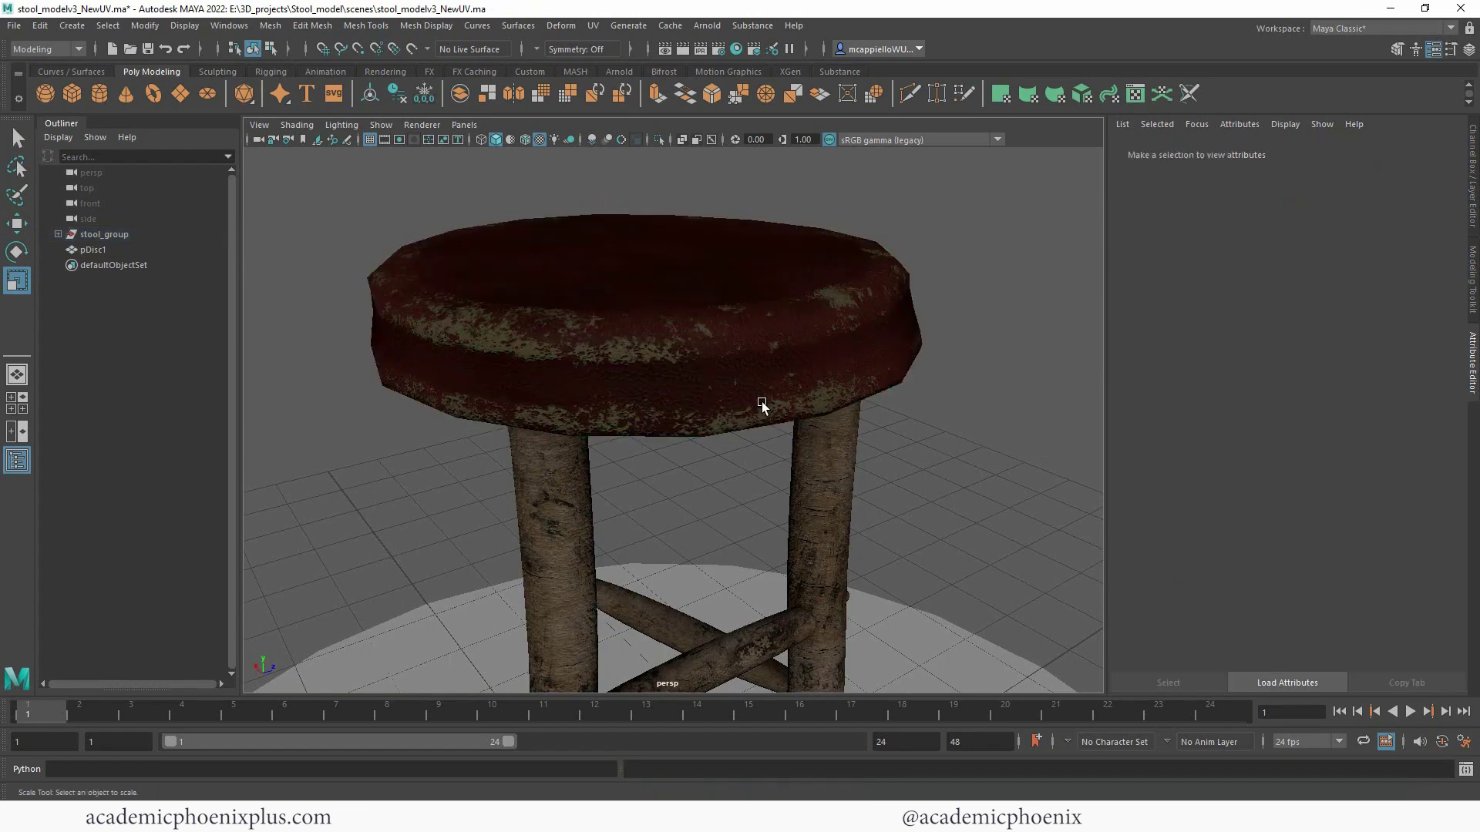
pyautogui.keyDown('alt'); pyautogui.moveTo(937, 404); pyautogui.dragTo(845, 353); pyautogui.keyUp('alt')
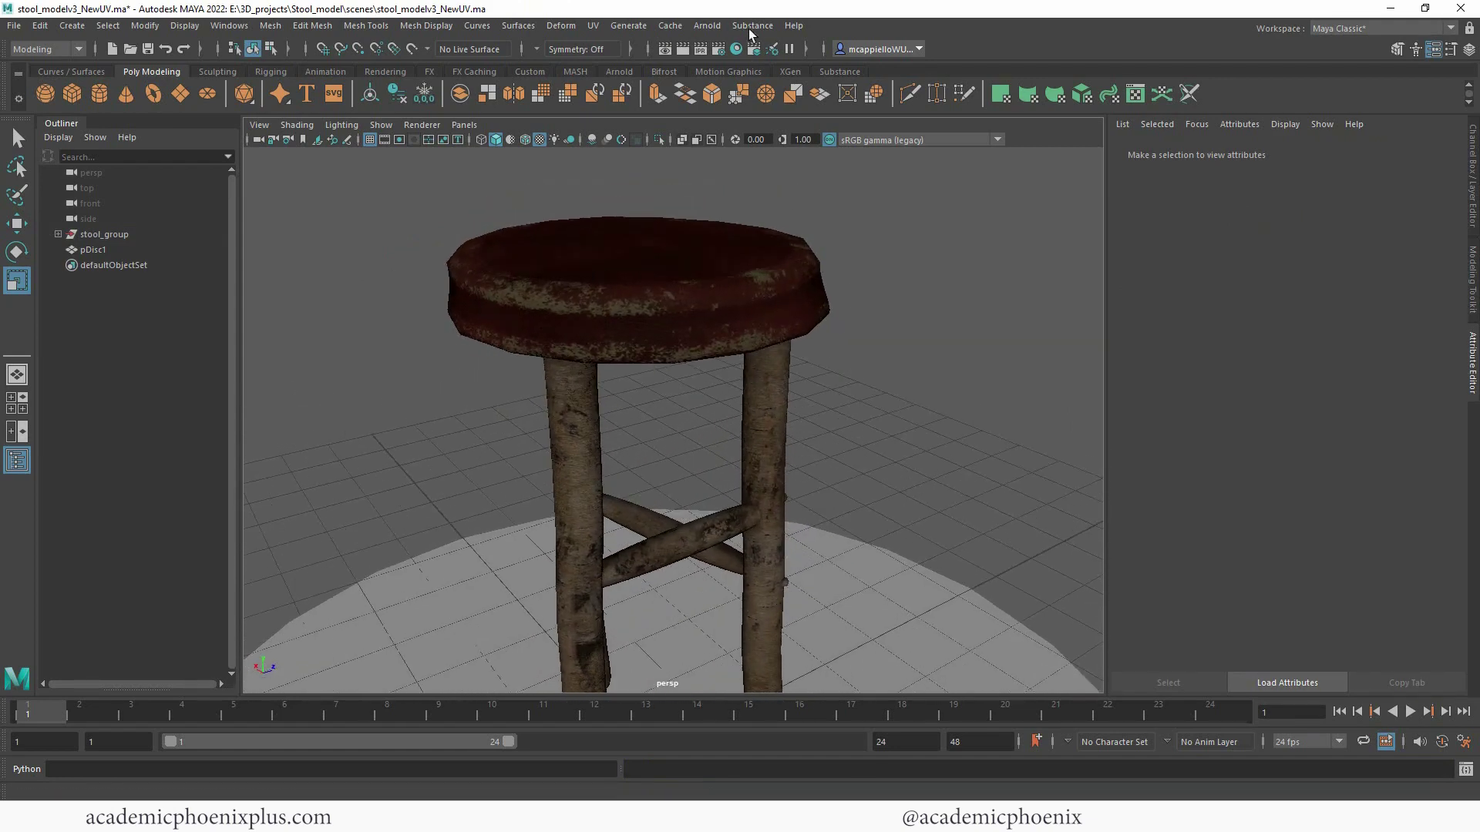
# Step: Add an Arnold Physical Sky and set aiSkyDomeLight1's Intensity to 1.5
pyautogui.click(706, 26)
pyautogui.moveTo(766, 106)
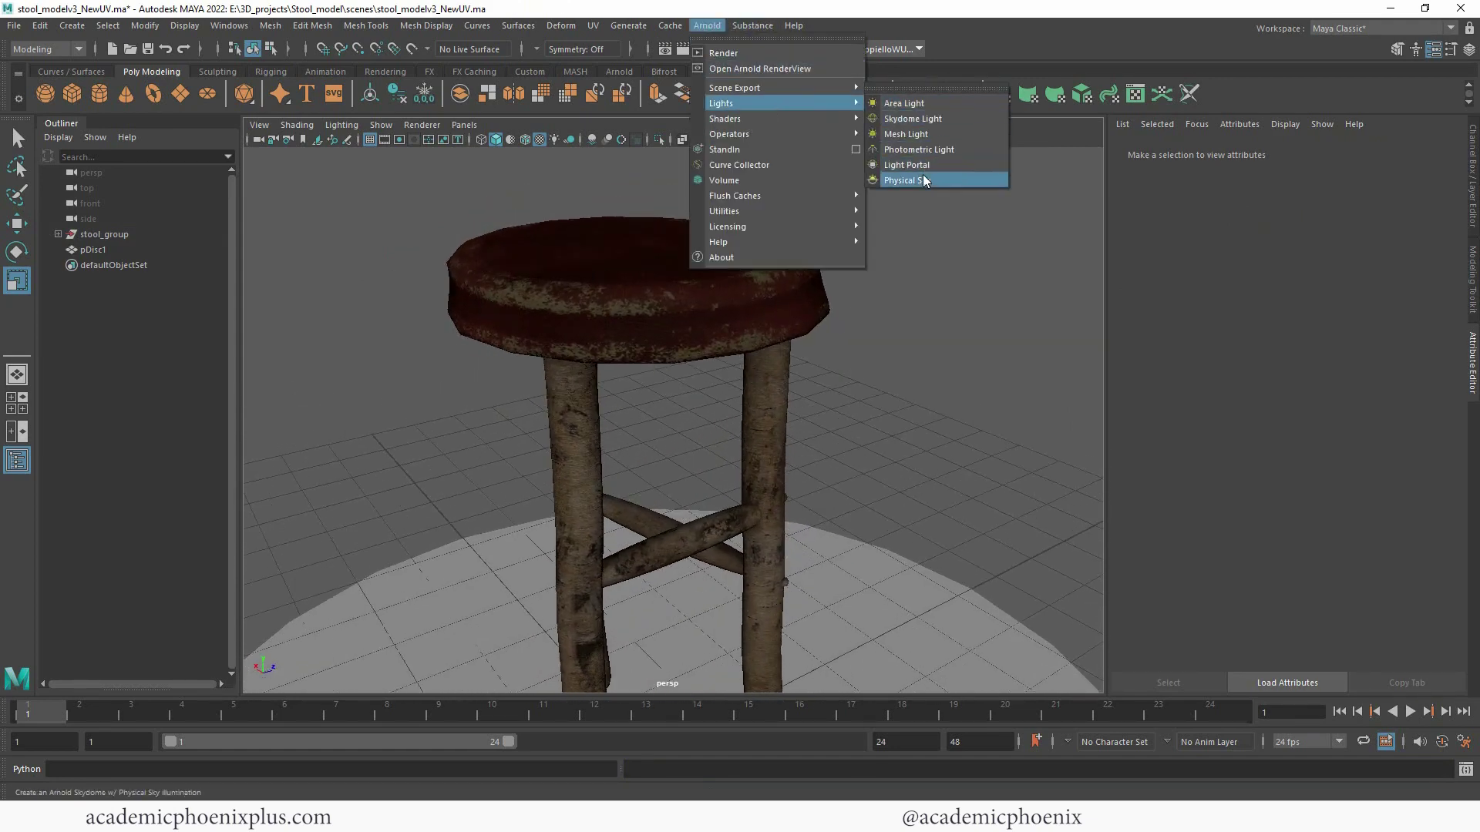
pyautogui.click(922, 176)
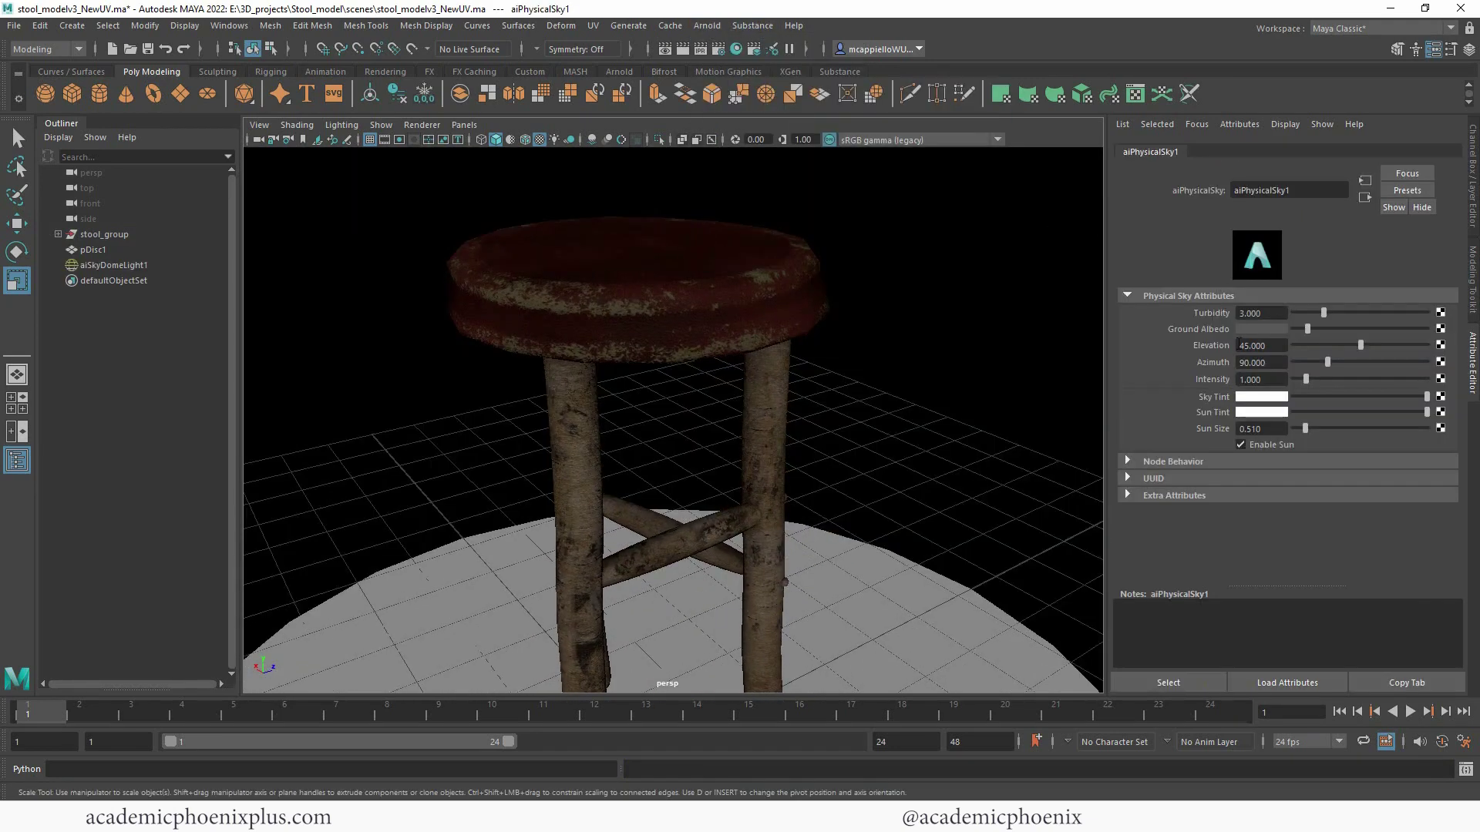
pyautogui.click(761, 290)
pyautogui.click(981, 216)
pyautogui.click(1278, 326)
pyautogui.write('1.5')
pyautogui.press('Return')
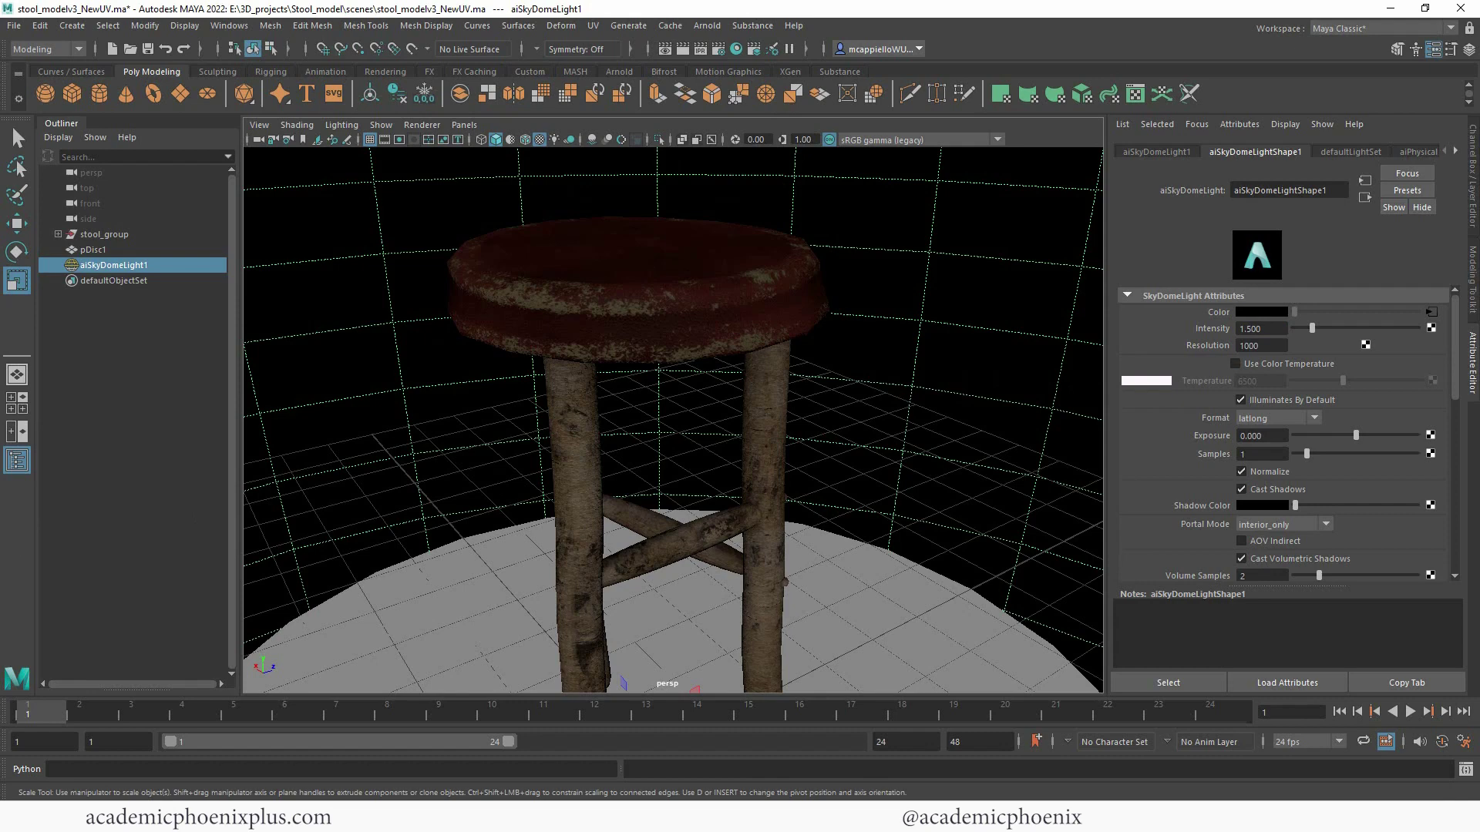
# Step: Run an Arnold test render of the lit stool, then minimize the RenderView
pyautogui.click(708, 26)
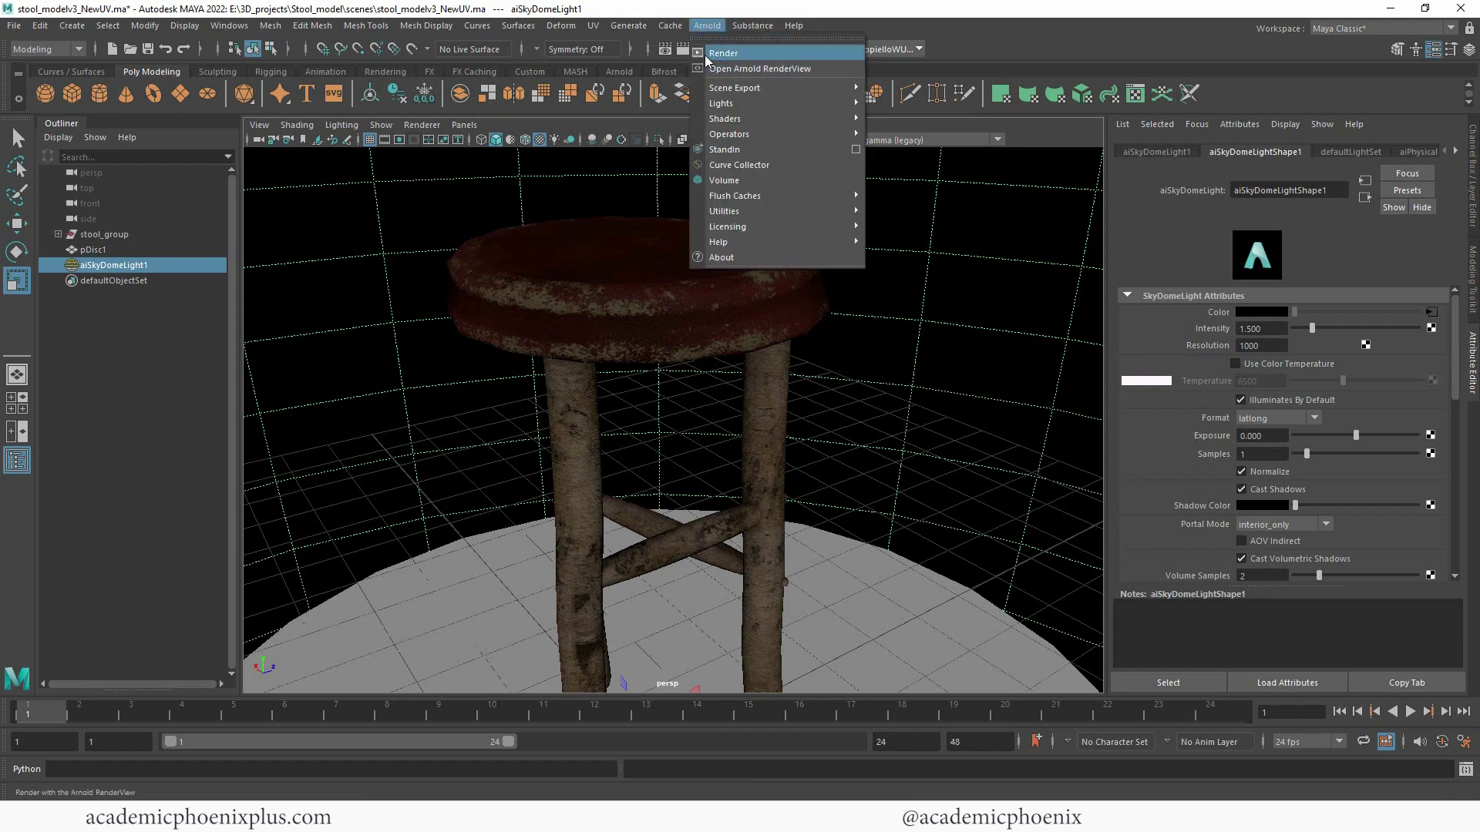
pyautogui.click(270, 385)
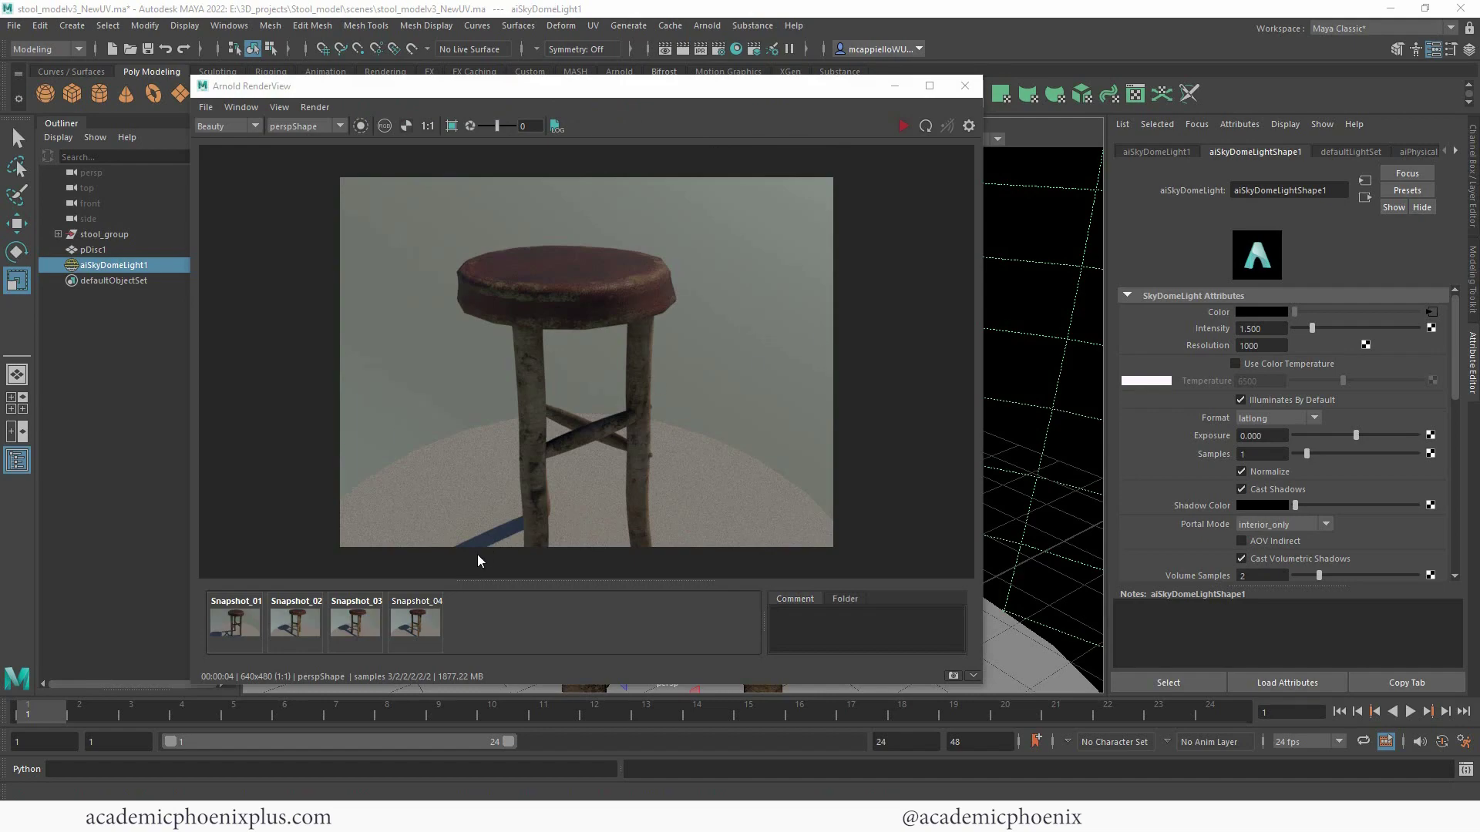
pyautogui.click(895, 87)
pyautogui.keyDown('alt'); pyautogui.moveTo(842, 340); pyautogui.dragTo(821, 370); pyautogui.keyUp('alt')
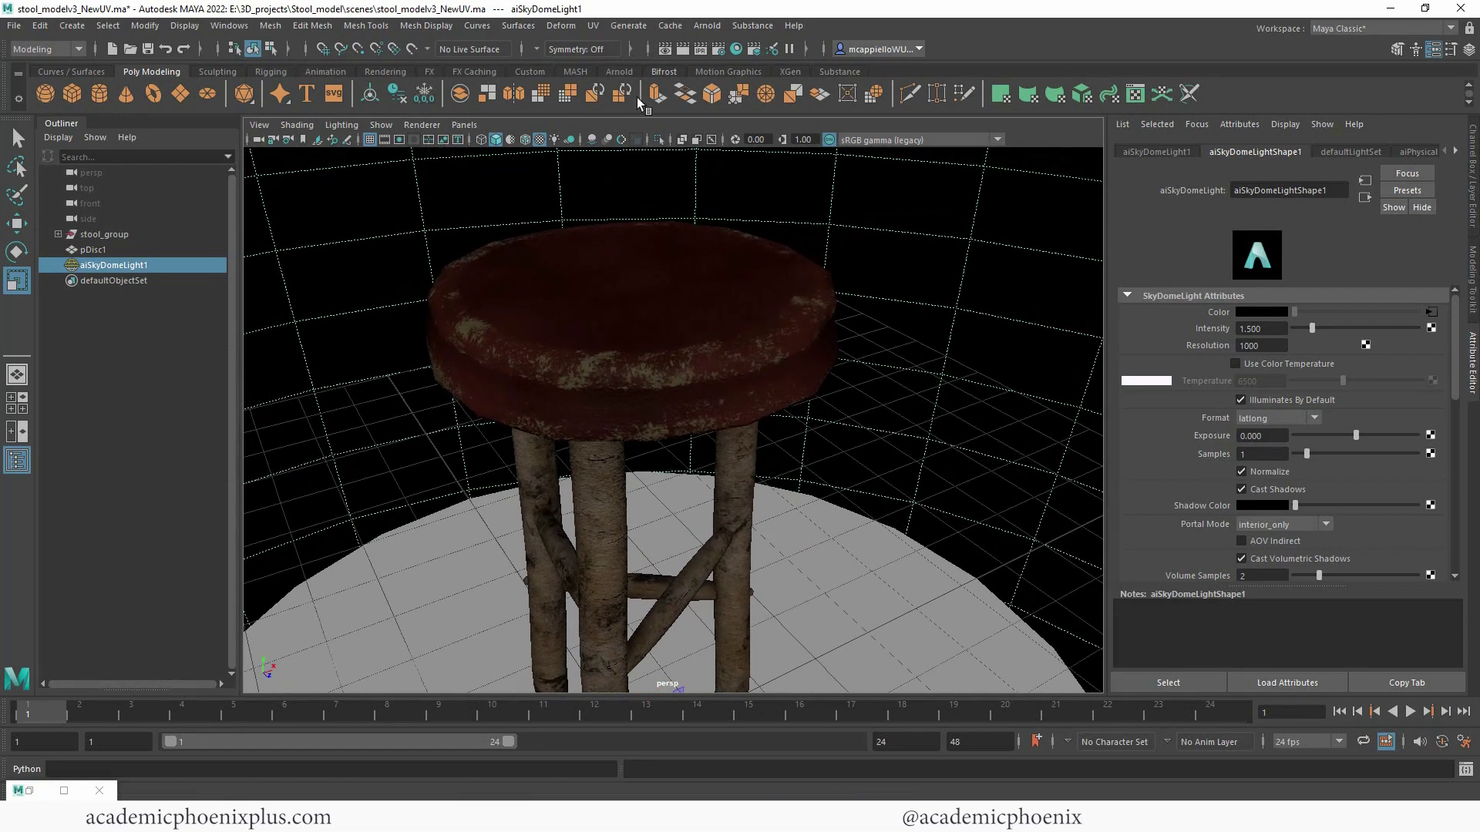
# Step: Set the render image size preset to HD 720 (1280 x 720), enable the Resolution Gate, and frame the stool
pyautogui.click(720, 50)
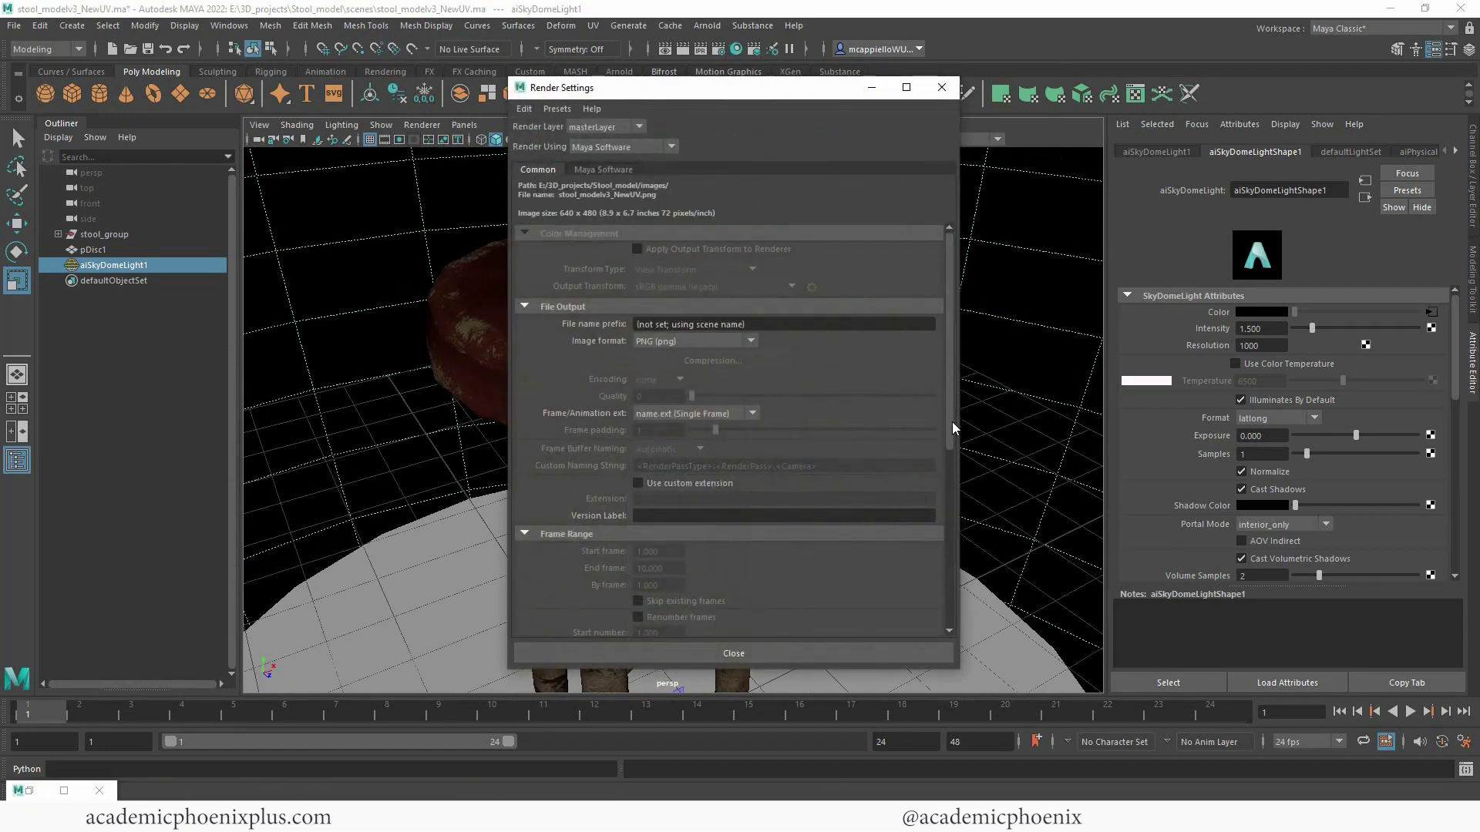
pyautogui.click(949, 469)
pyautogui.click(721, 422)
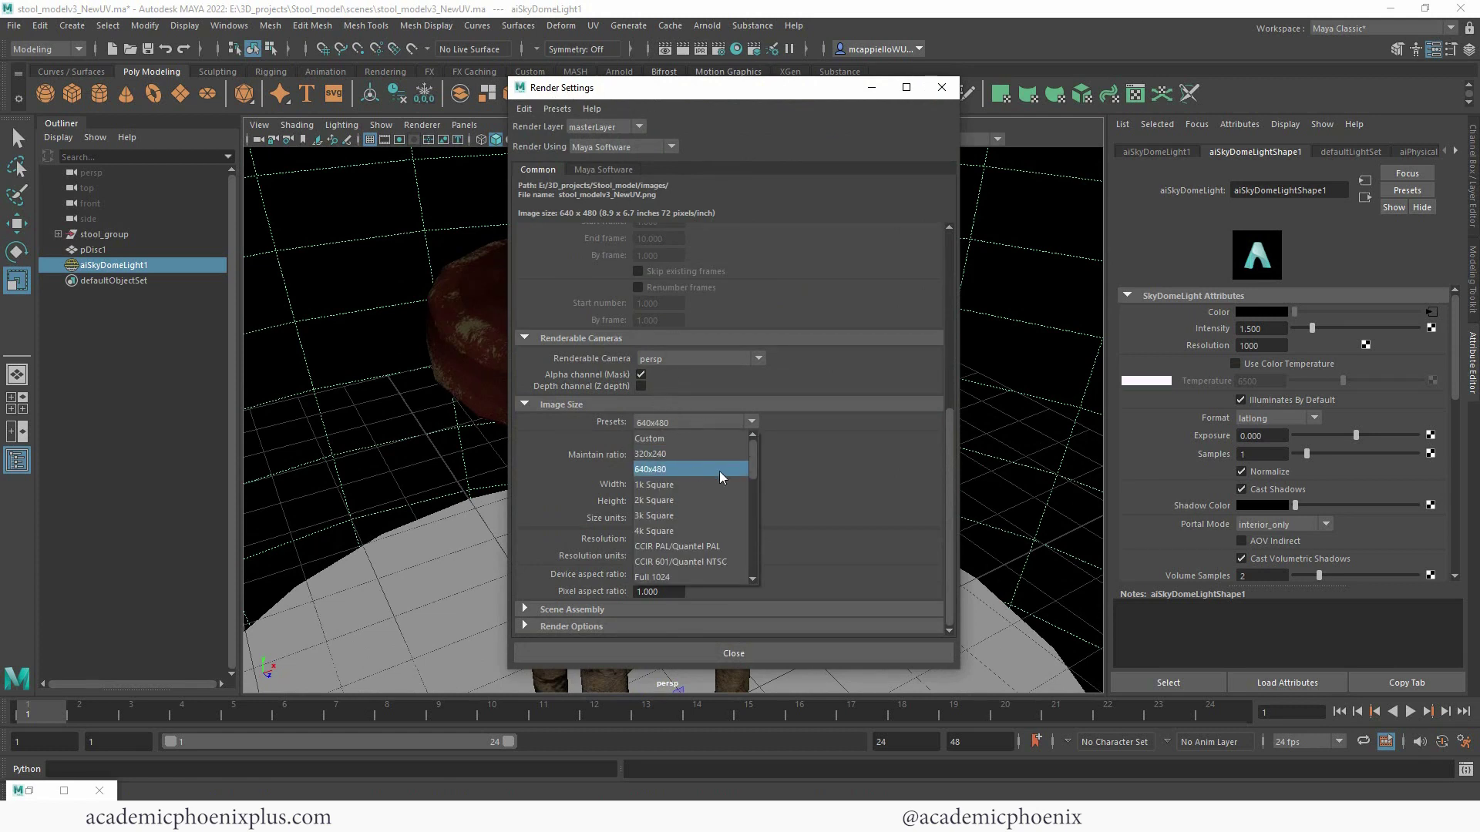
pyautogui.moveTo(751, 469); pyautogui.dragTo(747, 512)
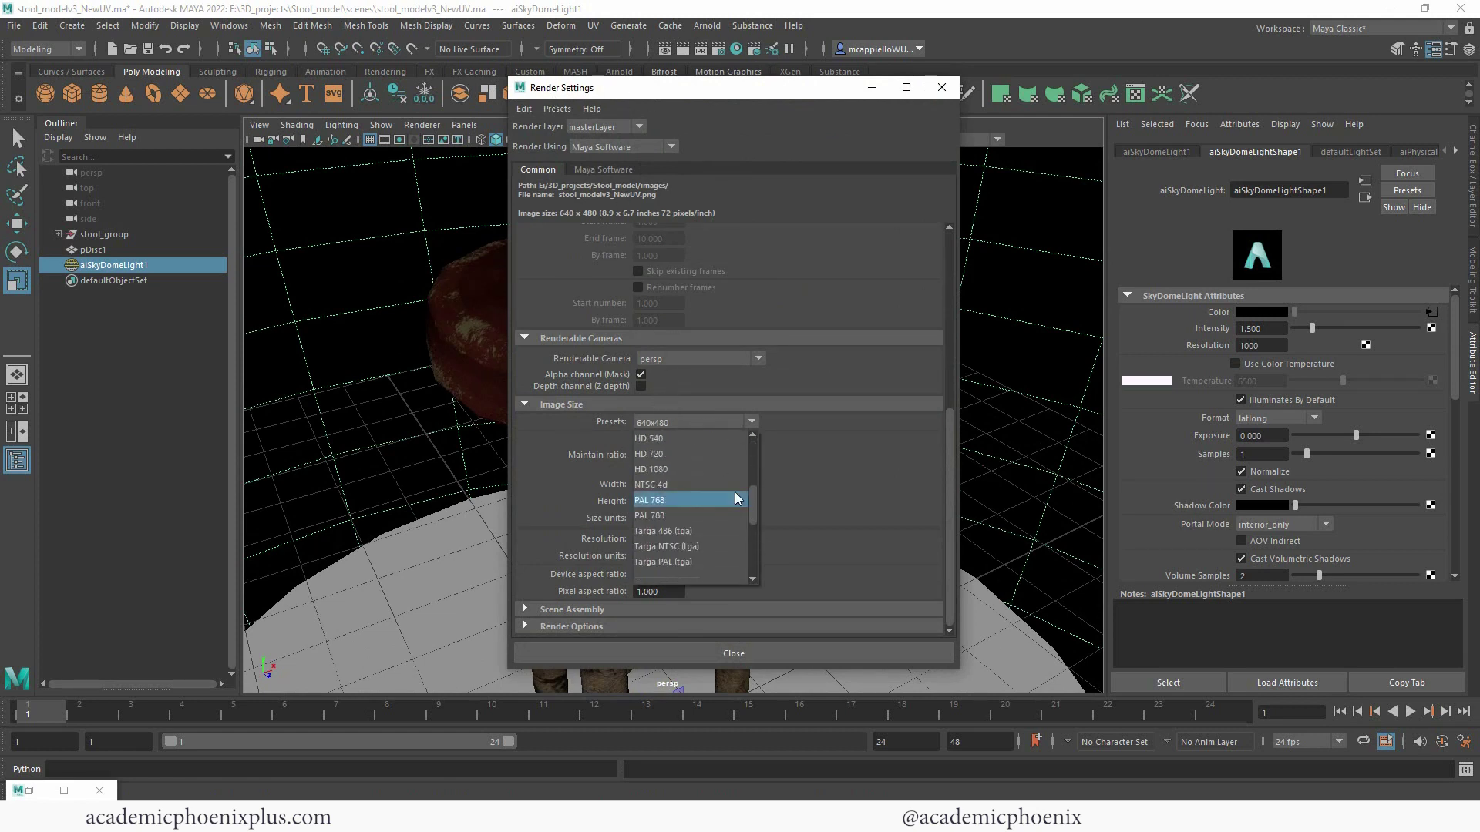
pyautogui.click(715, 455)
pyautogui.click(736, 654)
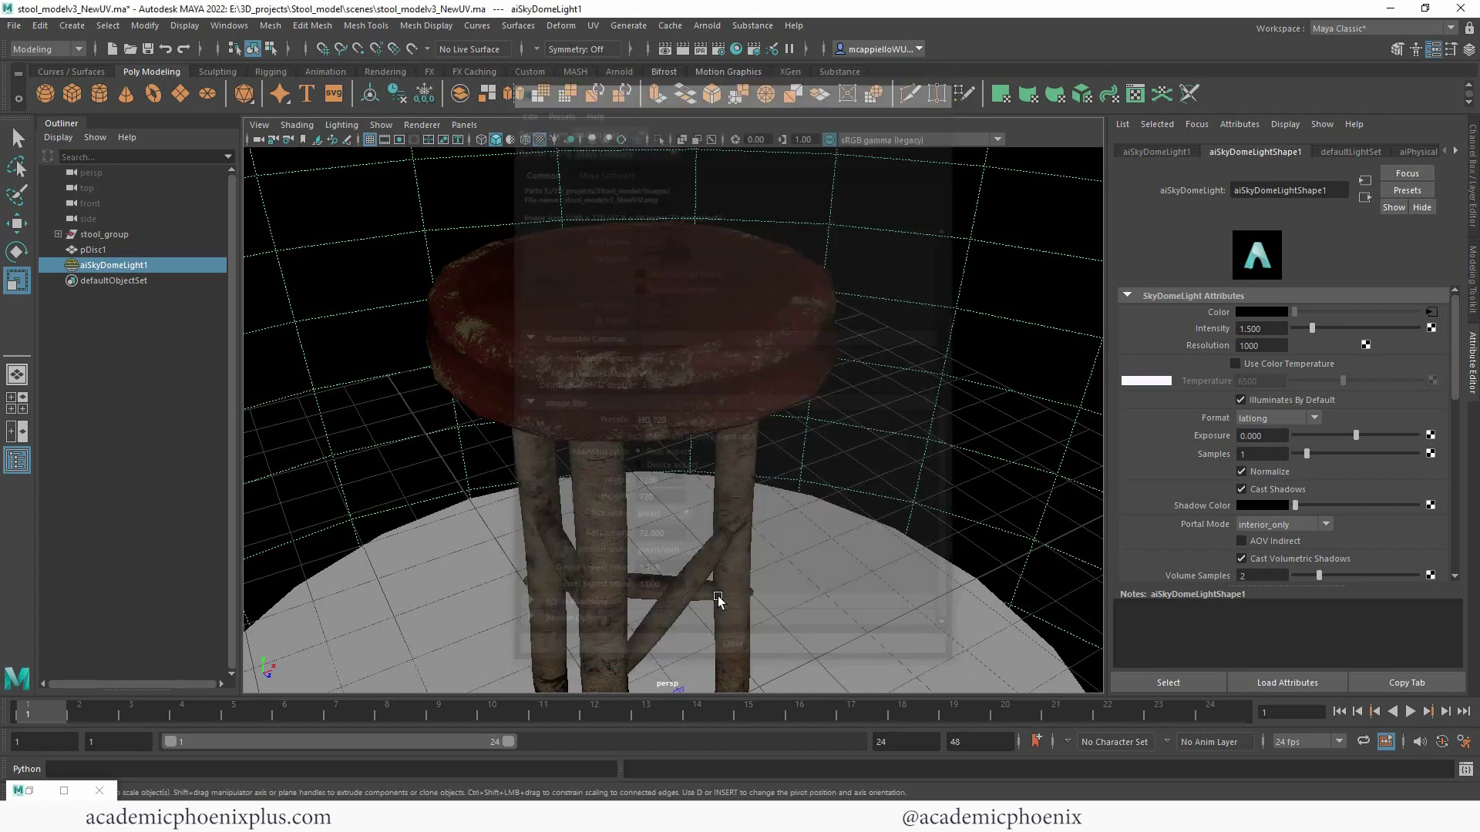
pyautogui.click(399, 139)
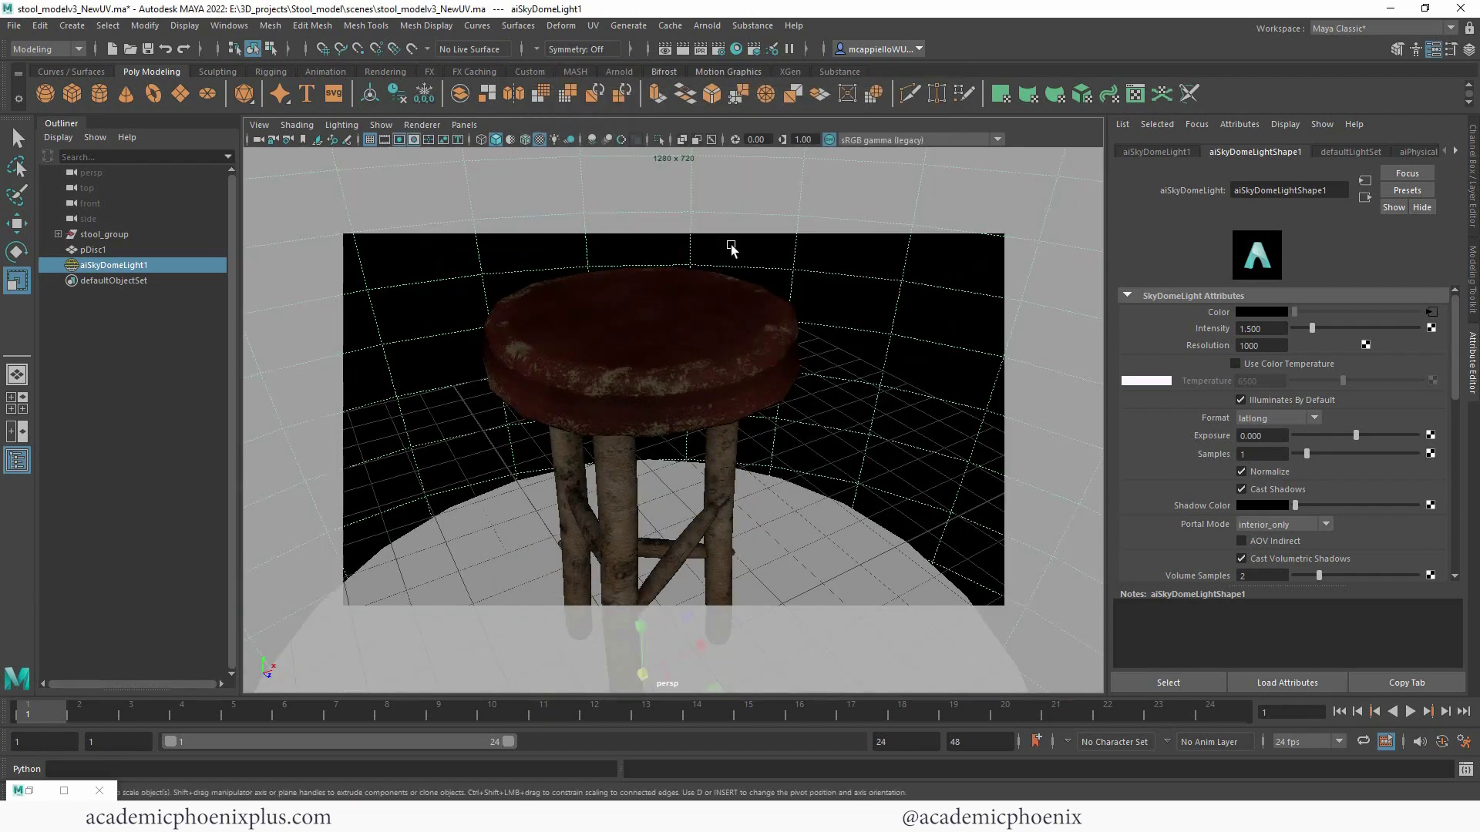
pyautogui.keyDown('alt'); pyautogui.moveTo(733, 247); pyautogui.dragTo(885, 324); pyautogui.keyUp('alt')
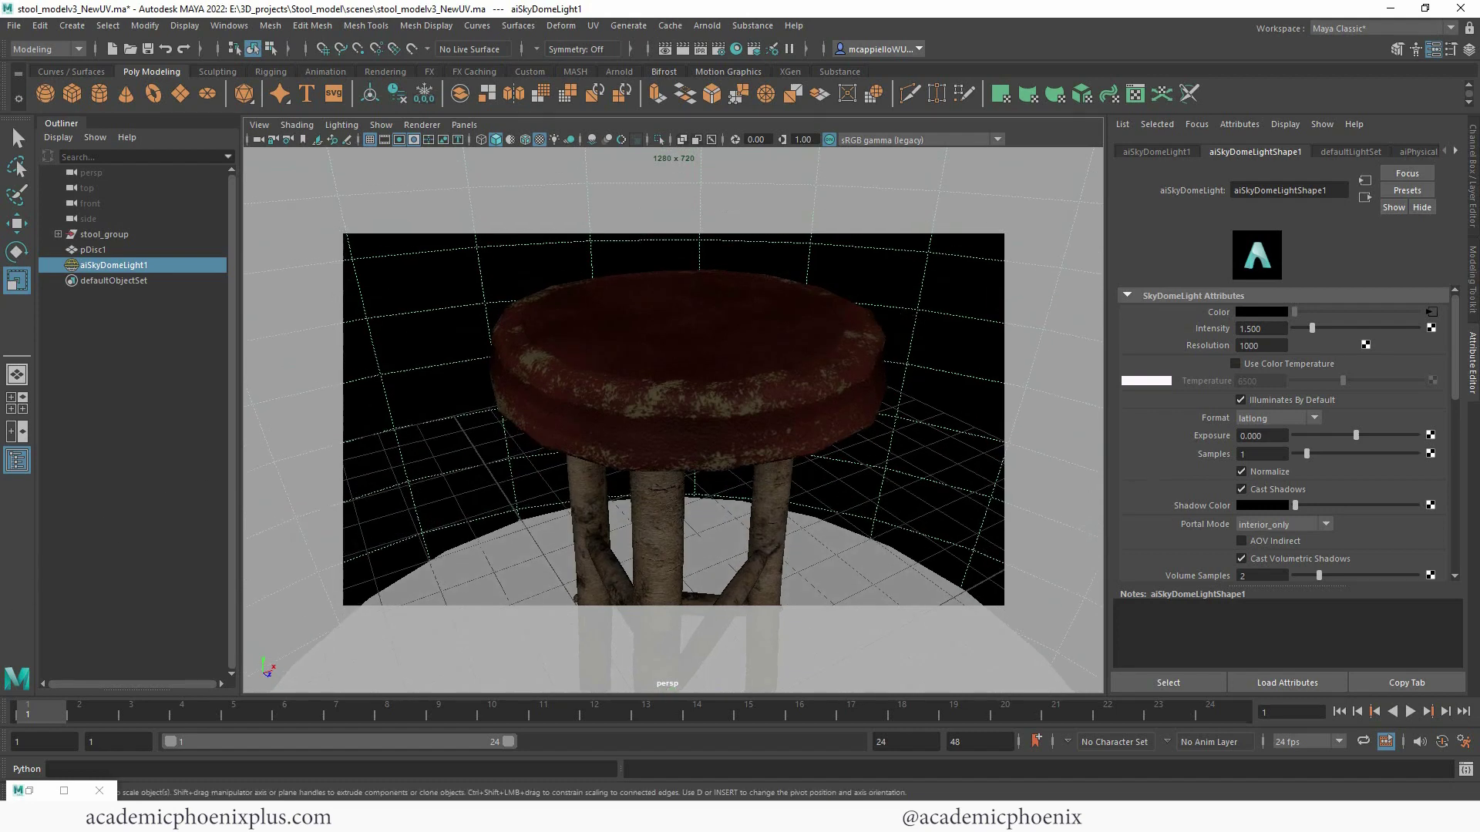
# Step: Render the persp camera at 1280 x 720, store it as Snapshot_05, then select the seat
pyautogui.click(64, 791)
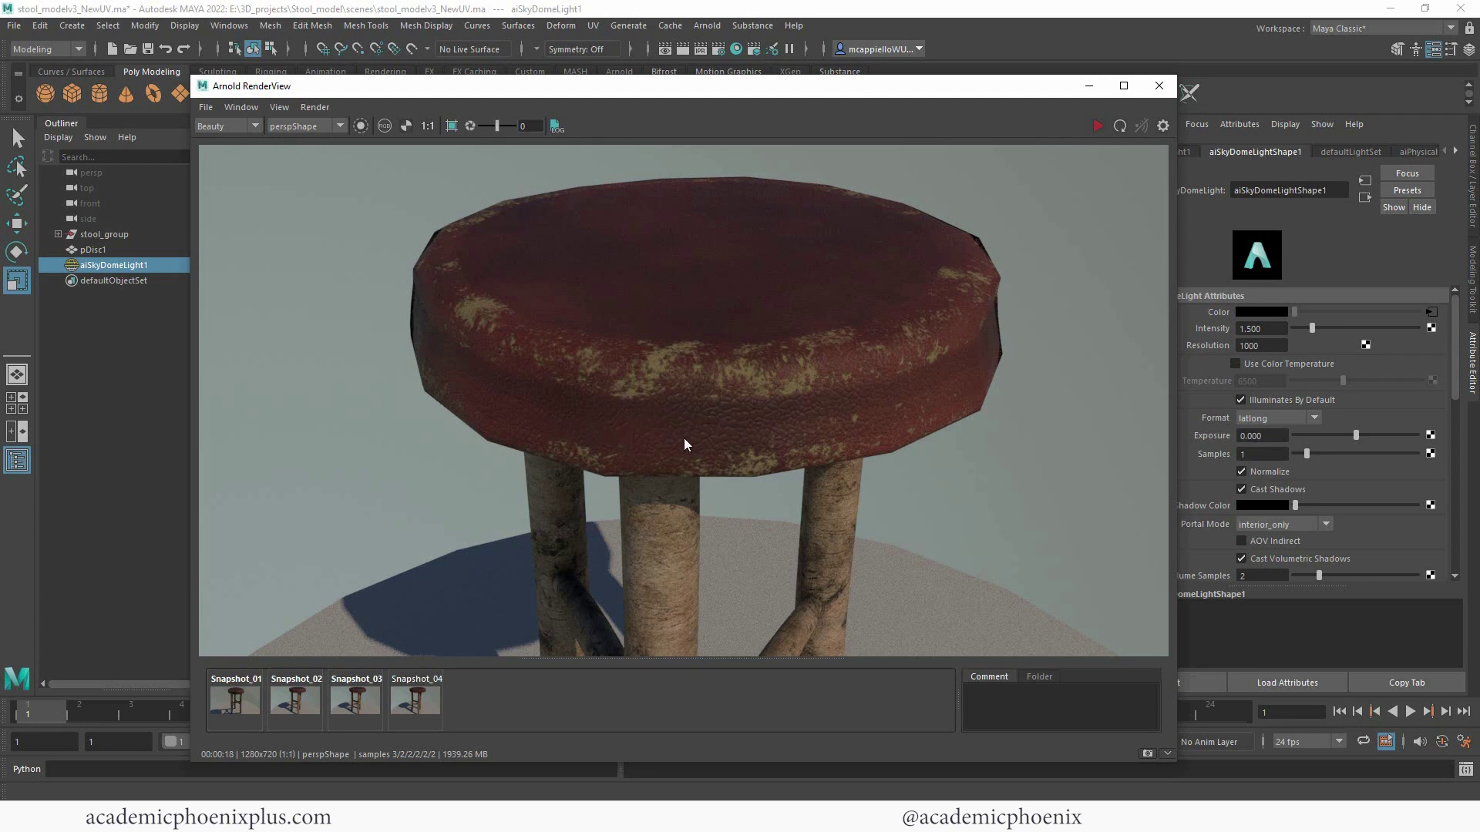
pyautogui.click(1147, 754)
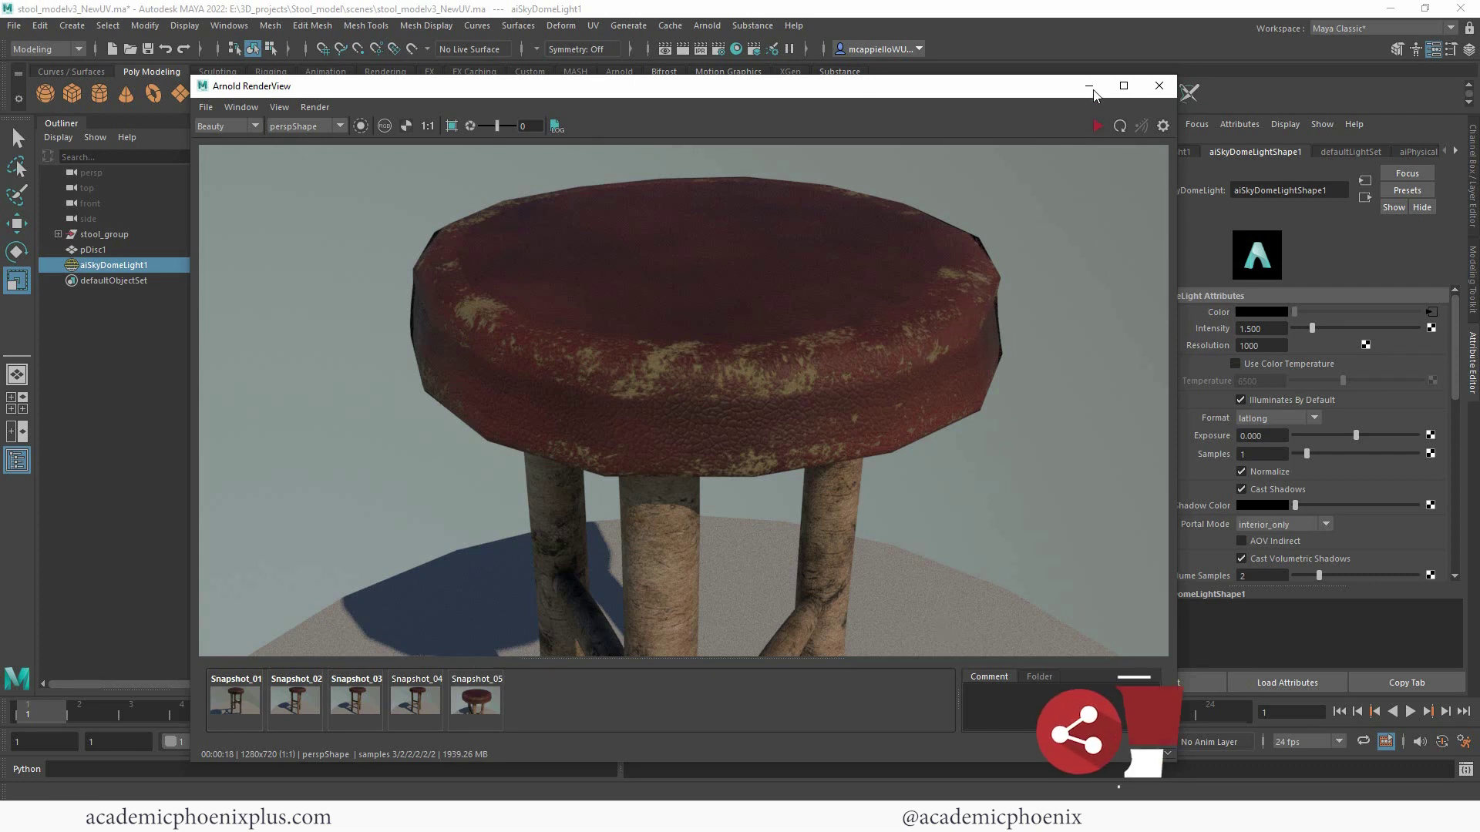
pyautogui.click(841, 348)
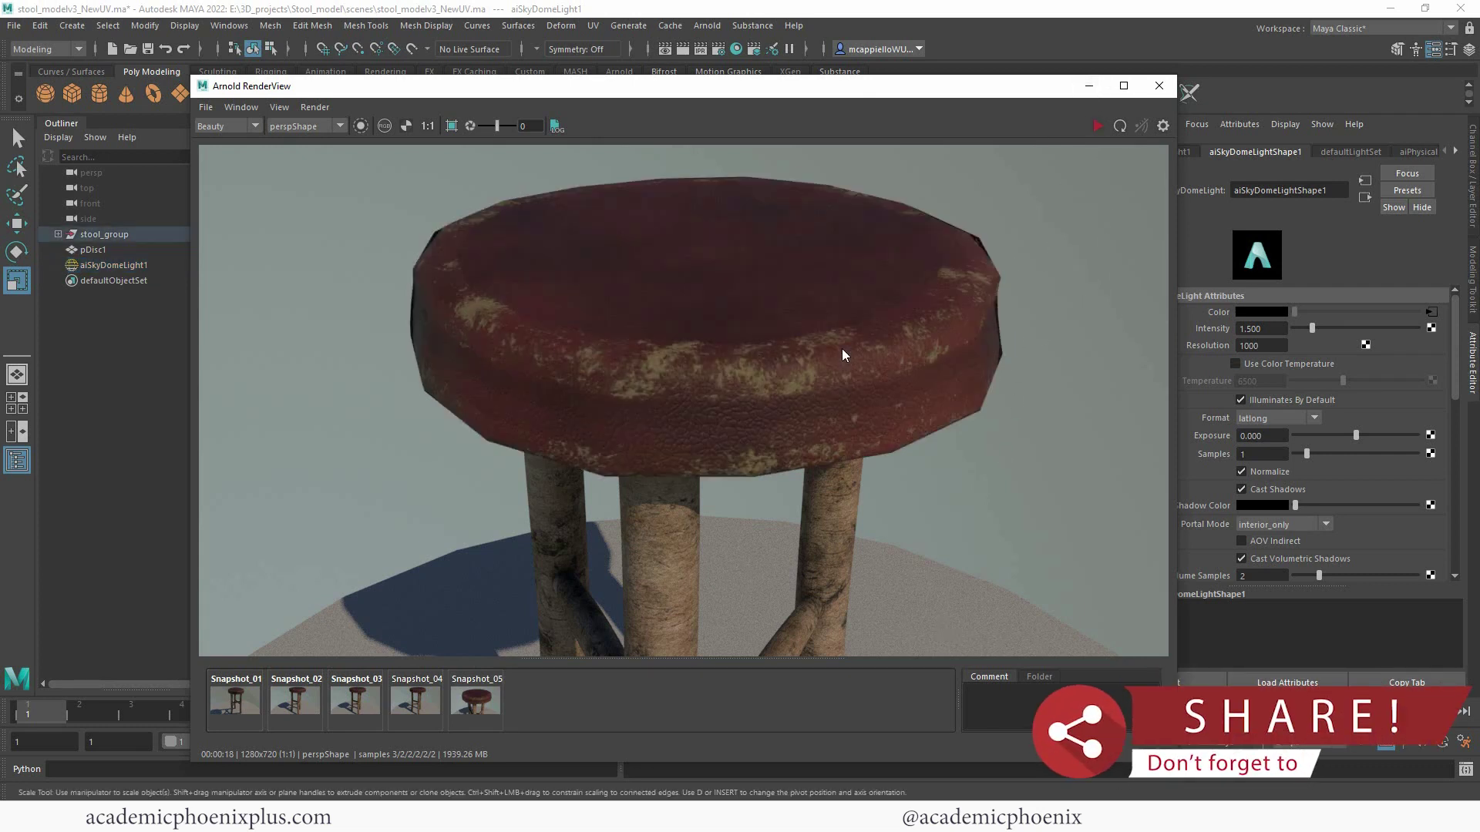
pyautogui.click(1089, 87)
pyautogui.click(1238, 153)
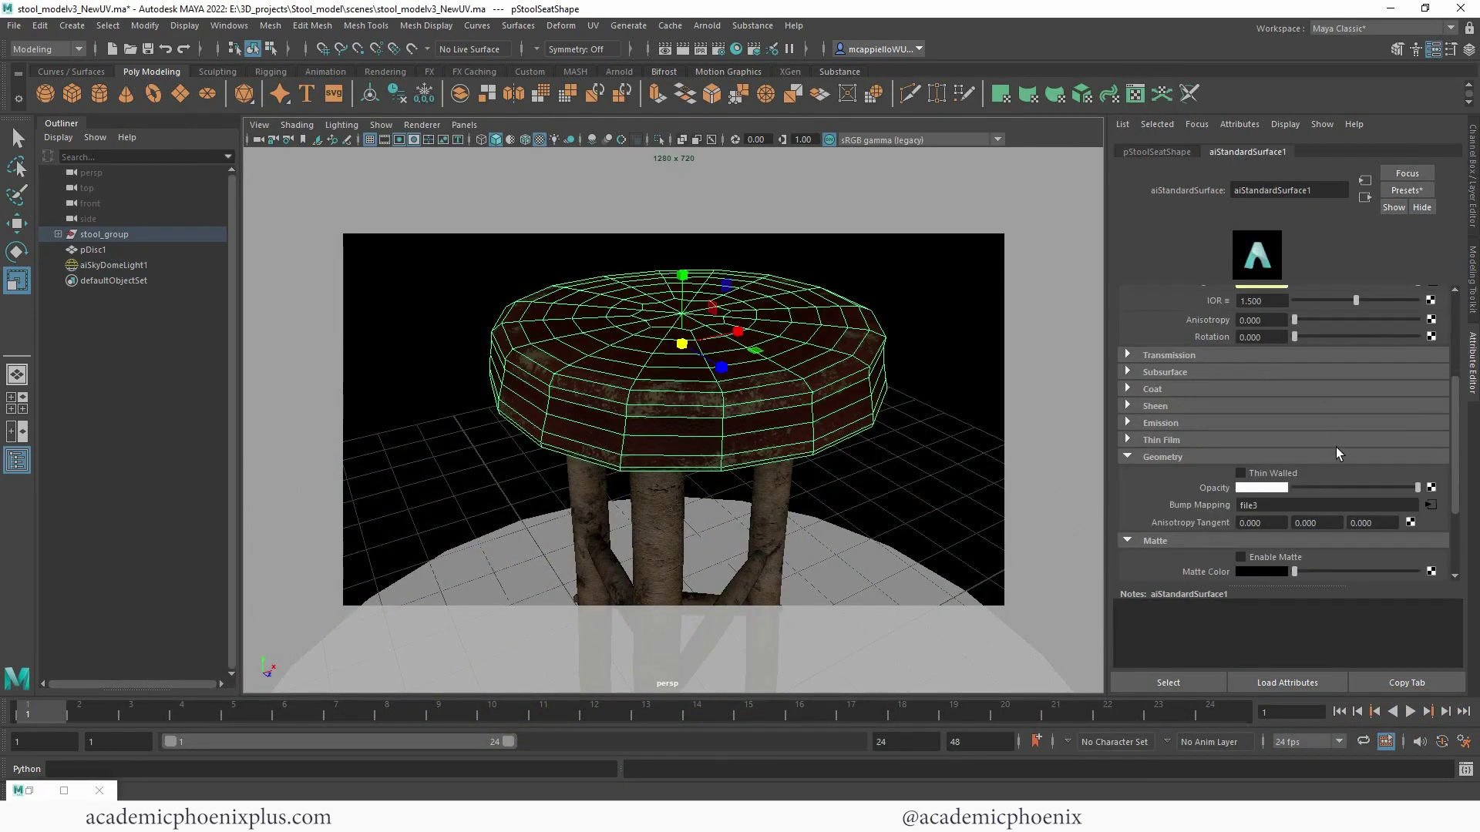
pyautogui.click(1430, 505)
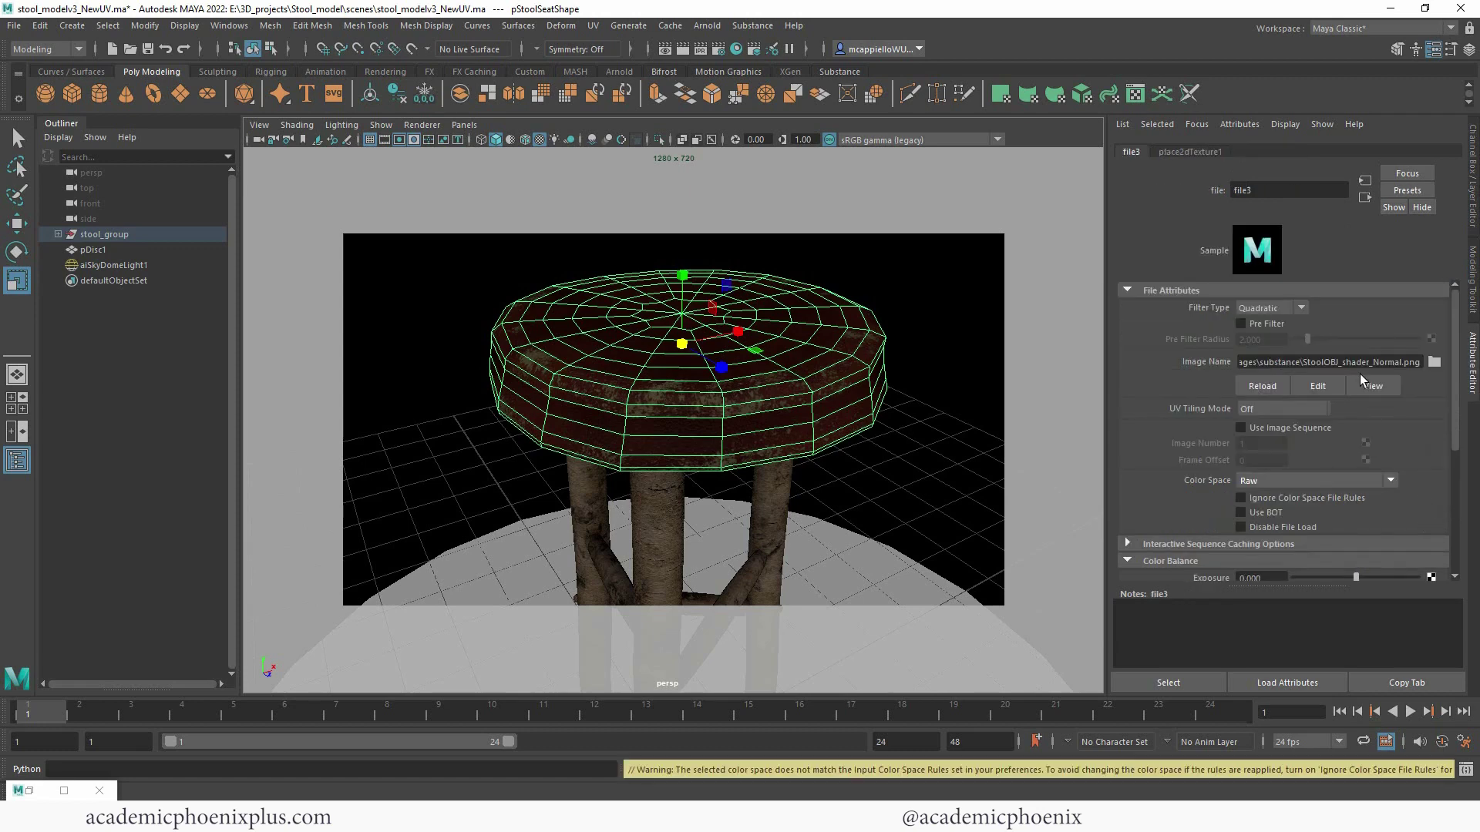
pyautogui.click(1362, 198)
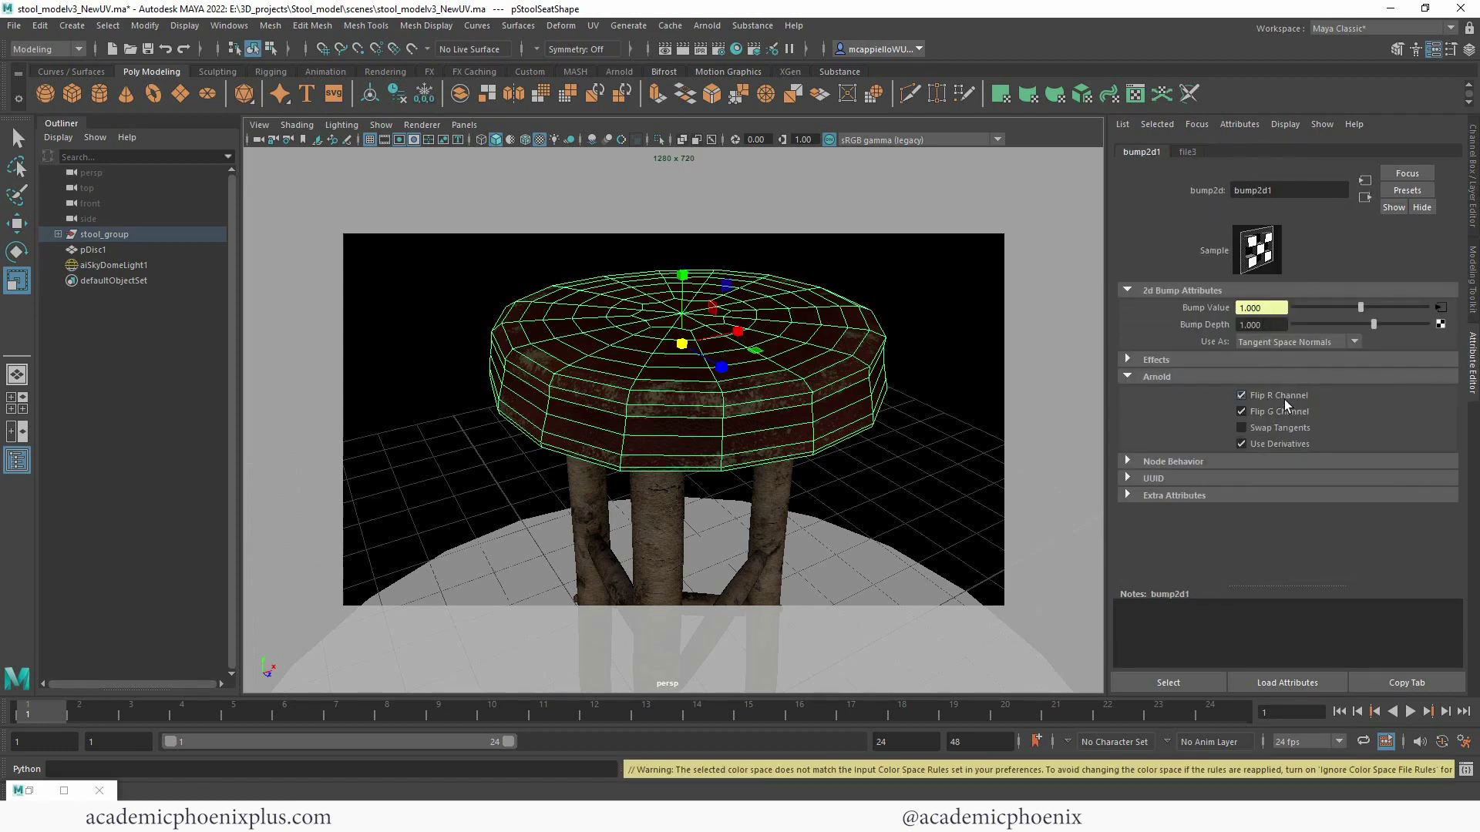
pyautogui.click(113, 264)
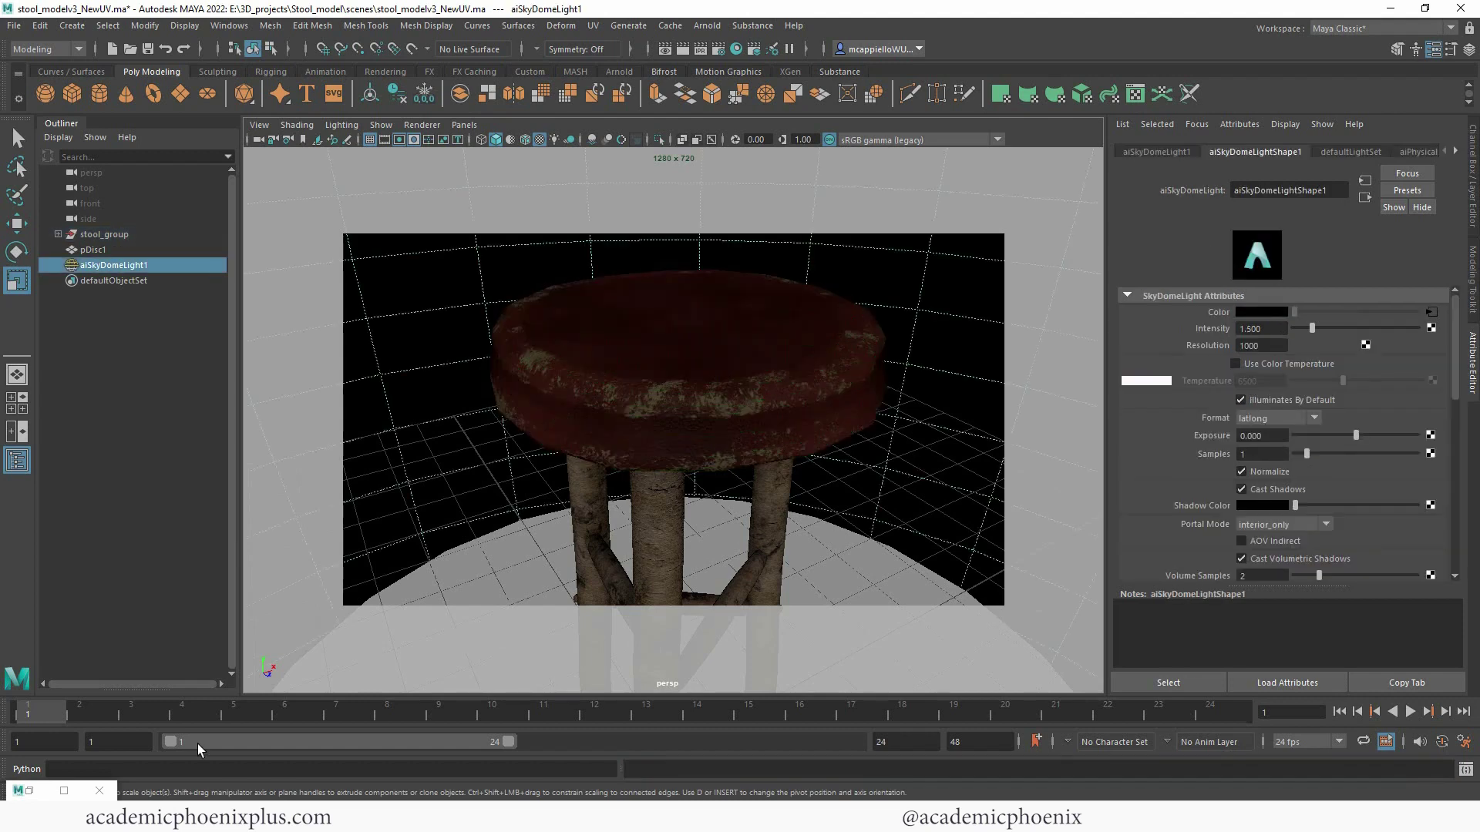
pyautogui.click(30, 791)
pyautogui.click(64, 791)
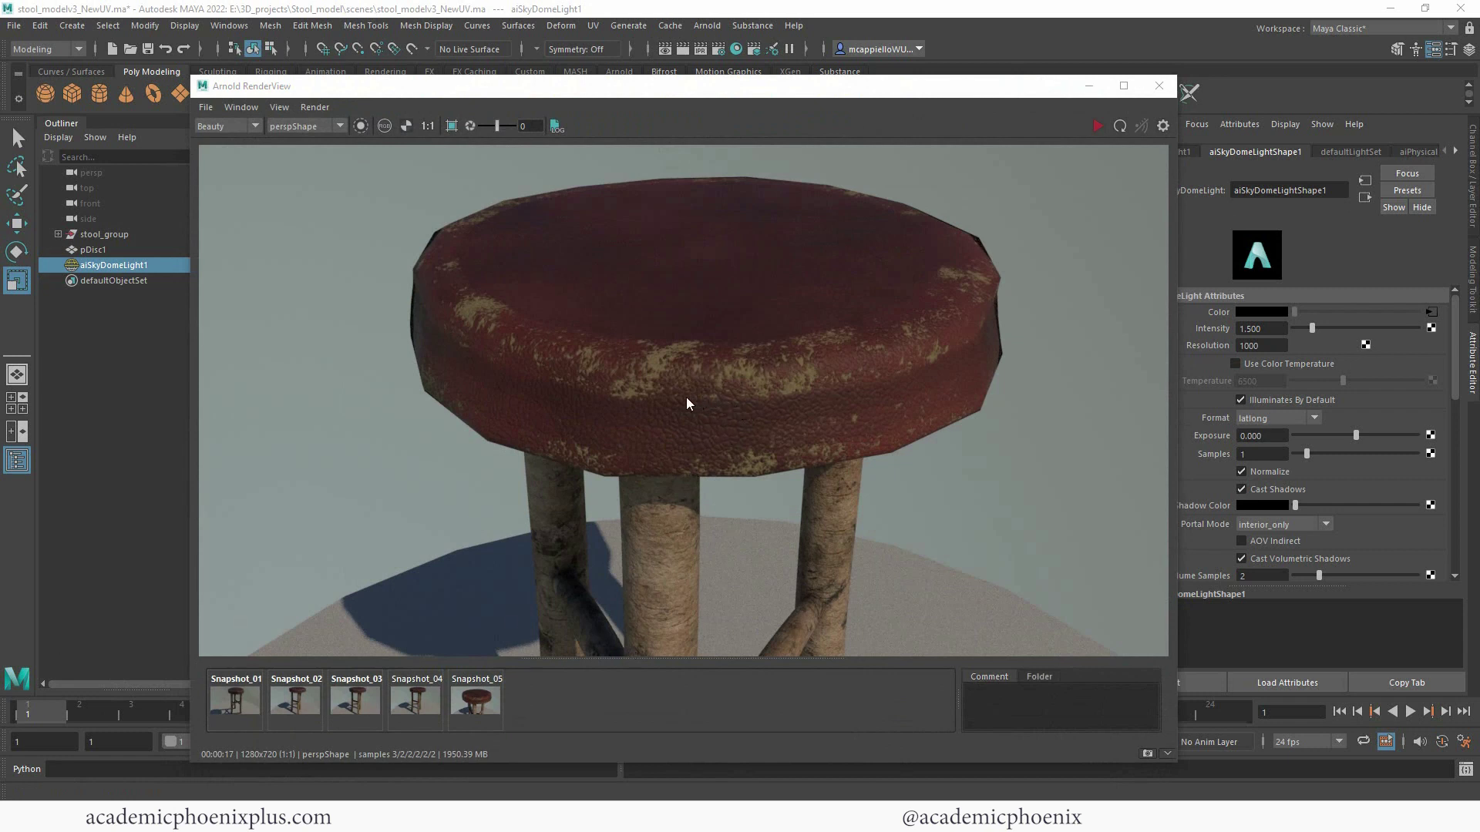
# Step: Toggle repeatedly between Snapshot_05 and the live render in the RenderView to compare them
pyautogui.click(479, 705)
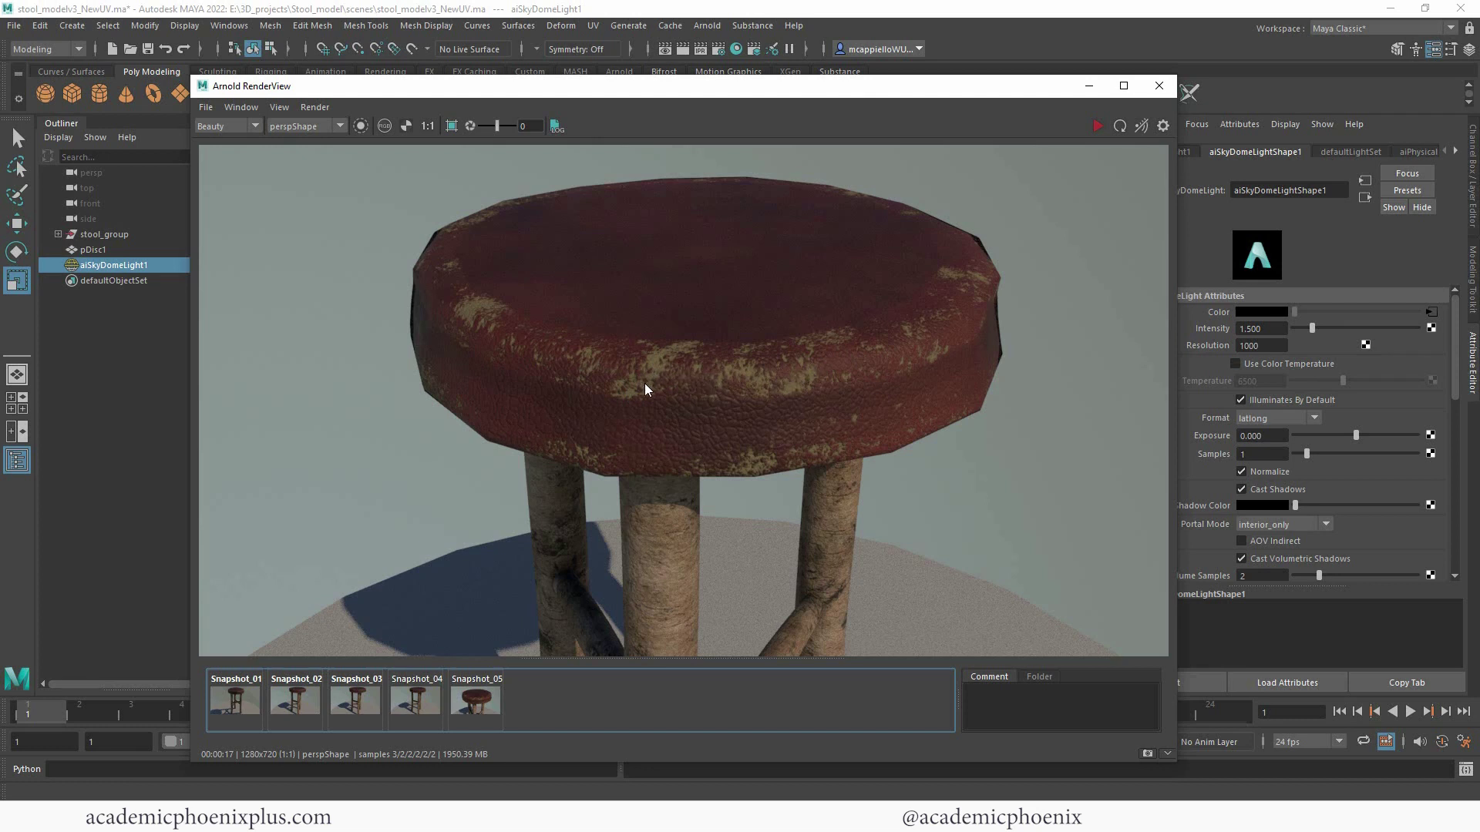
pyautogui.click(477, 703)
pyautogui.click(474, 709)
pyautogui.click(473, 708)
pyautogui.click(473, 707)
pyautogui.click(474, 706)
pyautogui.click(476, 703)
pyautogui.click(477, 700)
pyautogui.click(478, 679)
# Step: Minimize the RenderView, select the whole stool and press 3 for smooth mesh preview
pyautogui.click(1089, 85)
pyautogui.moveTo(463, 246); pyautogui.dragTo(923, 486)
pyautogui.press('3')
pyautogui.click(753, 596)
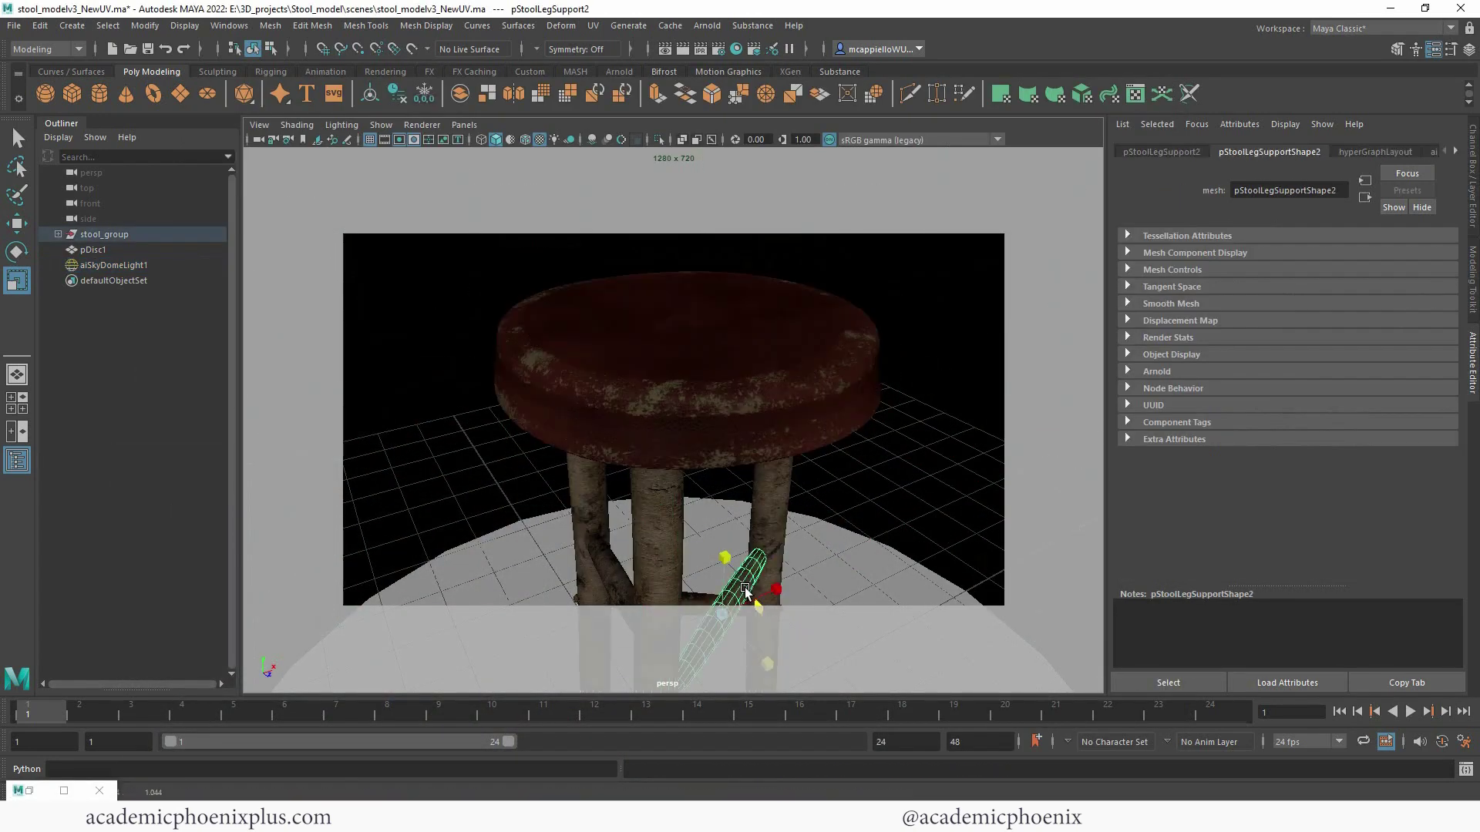
# Step: Undo the leg support scaling, smooth-preview pDisc1 with 3, and restore the Arnold RenderView
pyautogui.hotkey('ctrl', 'z')
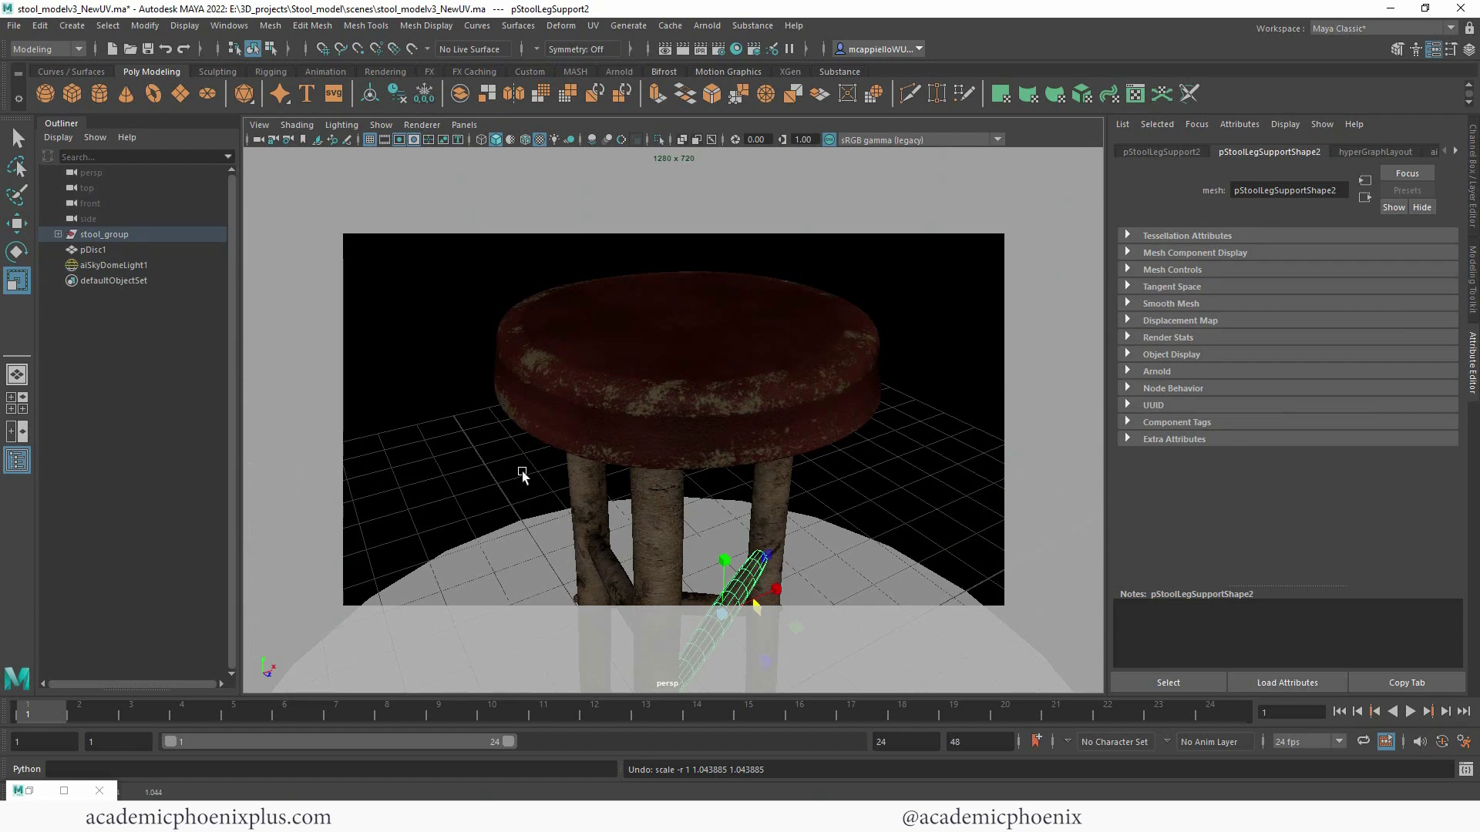
pyautogui.moveTo(455, 259); pyautogui.dragTo(885, 613)
pyautogui.keyDown('ctrl'); pyautogui.click(885, 602); pyautogui.keyUp('ctrl')
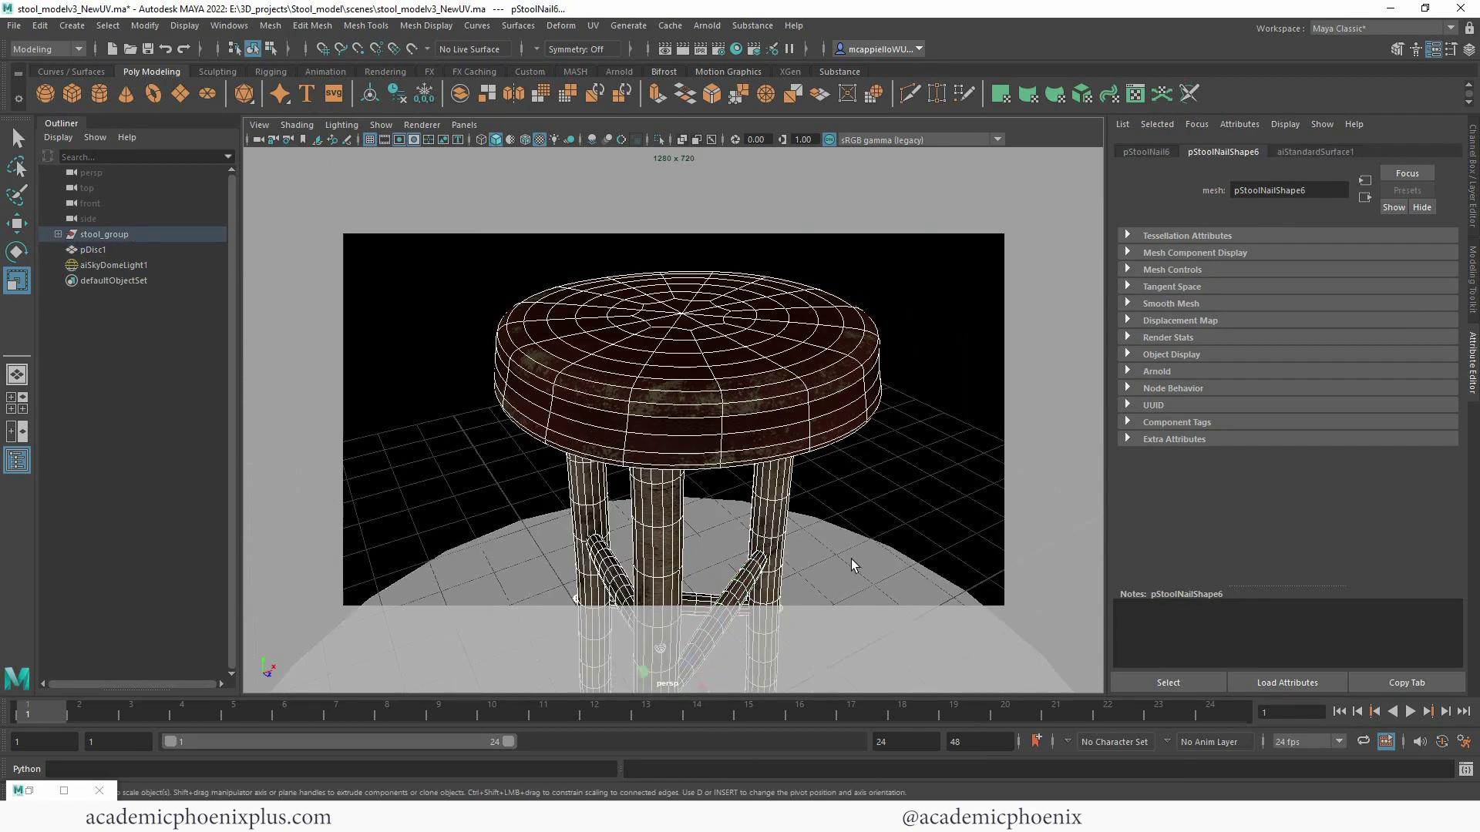
pyautogui.click(876, 616)
pyautogui.press('3')
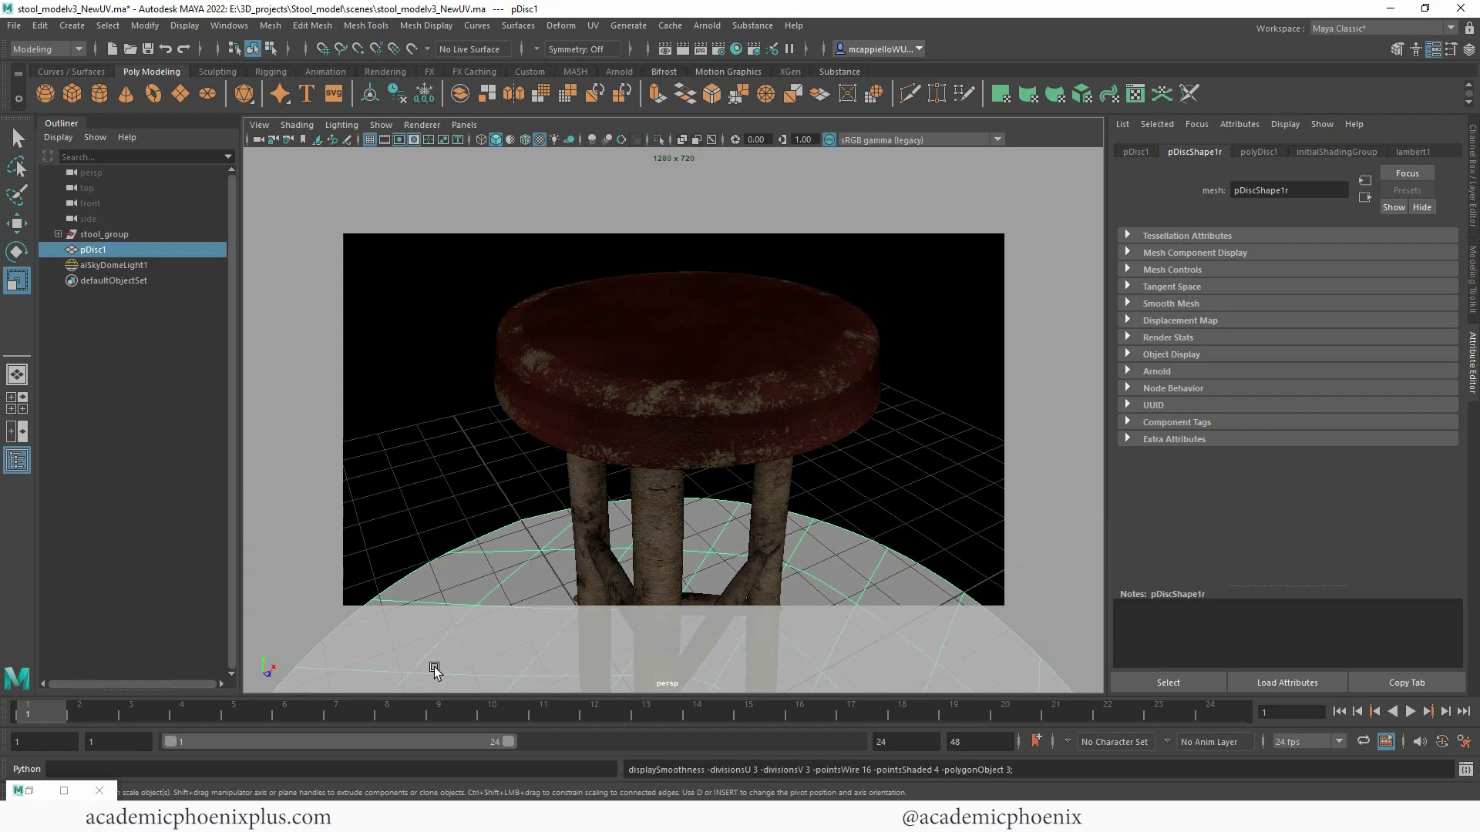
pyautogui.click(31, 792)
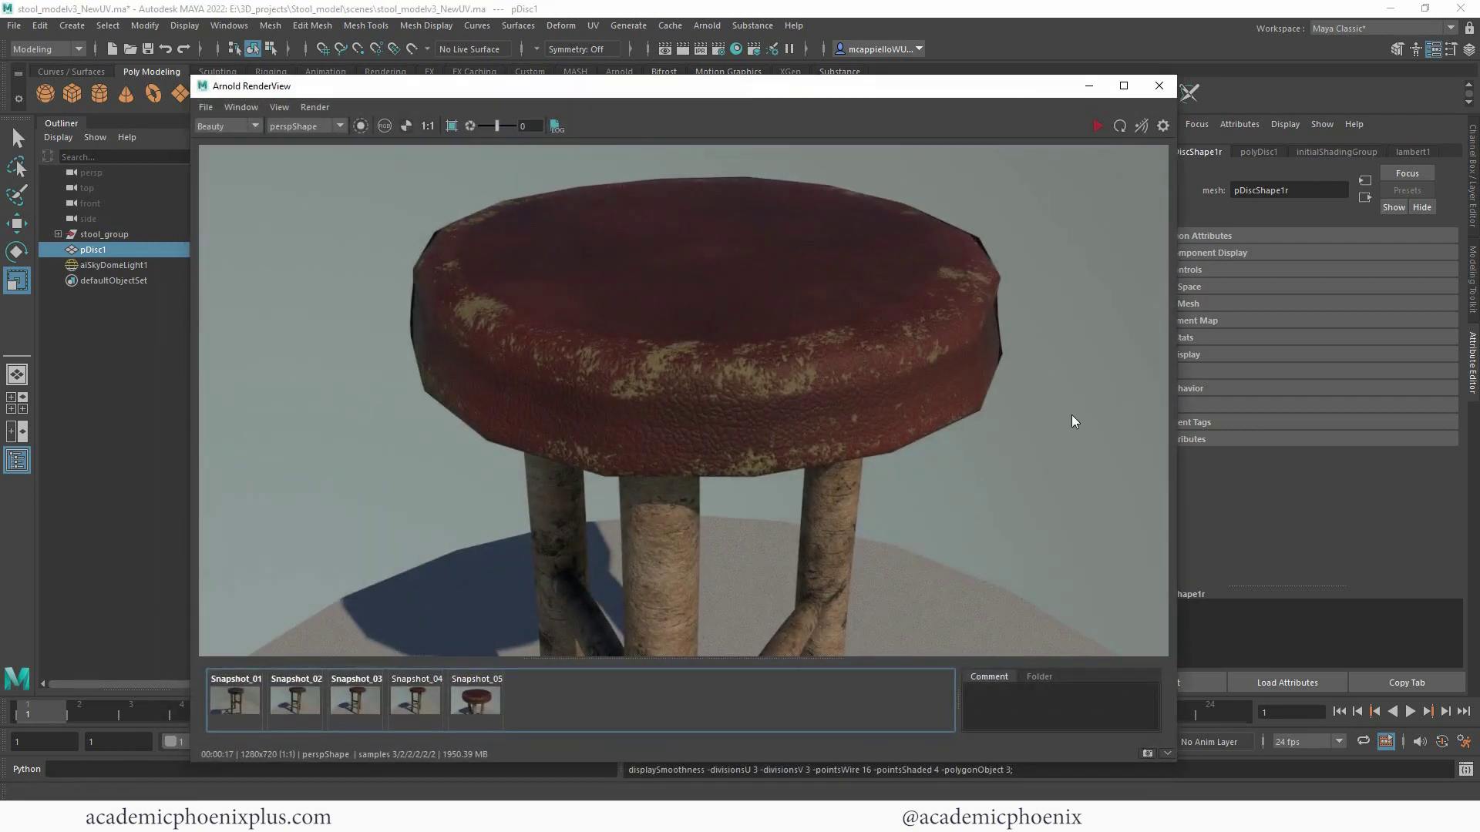
# Step: Store Snapshot_06, compare it with the live smoothed render, then store Snapshot_07
pyautogui.click(1148, 753)
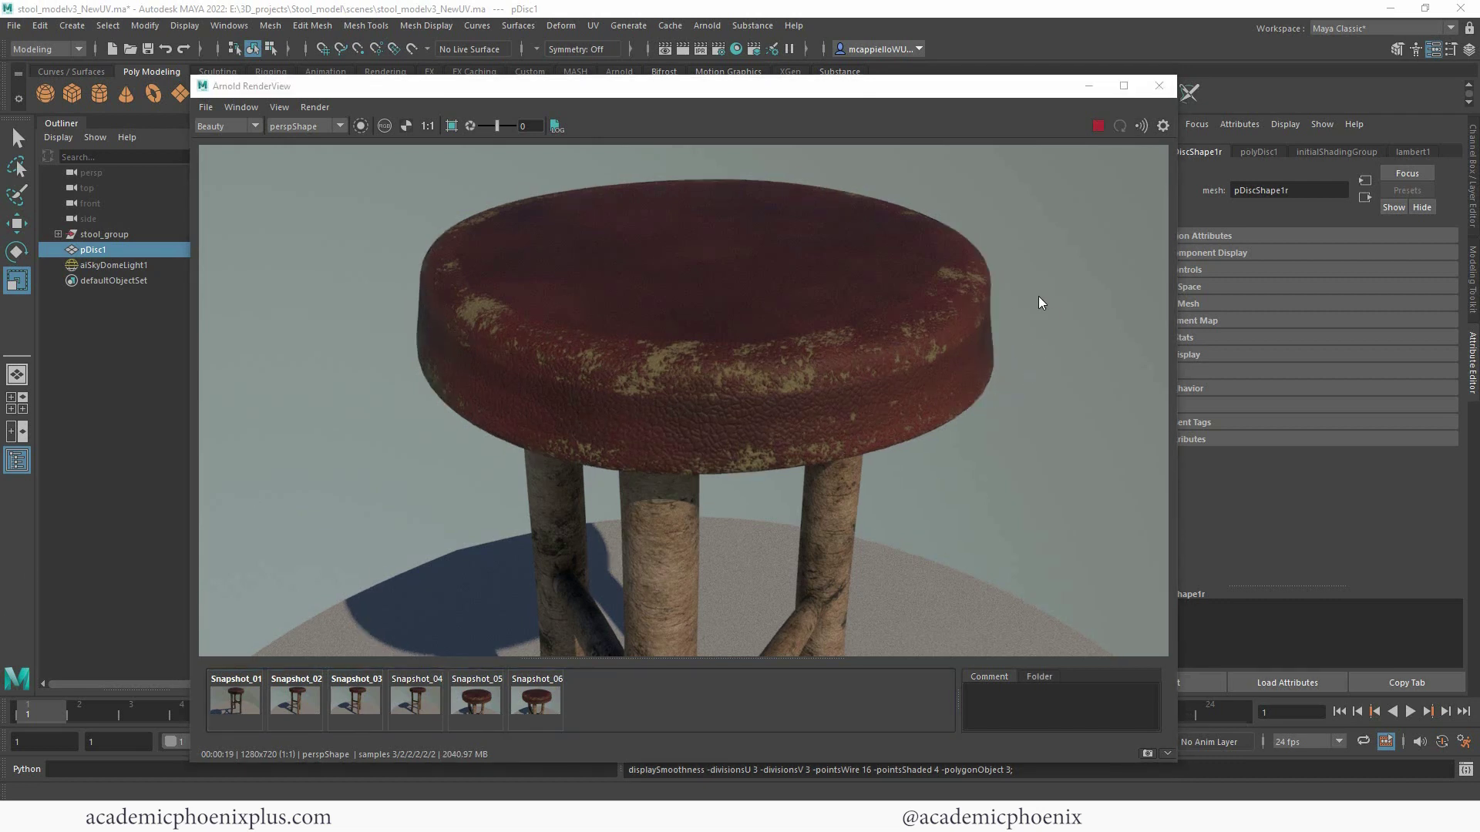
pyautogui.click(539, 698)
pyautogui.click(532, 700)
pyautogui.click(529, 700)
pyautogui.click(526, 701)
pyautogui.click(1147, 754)
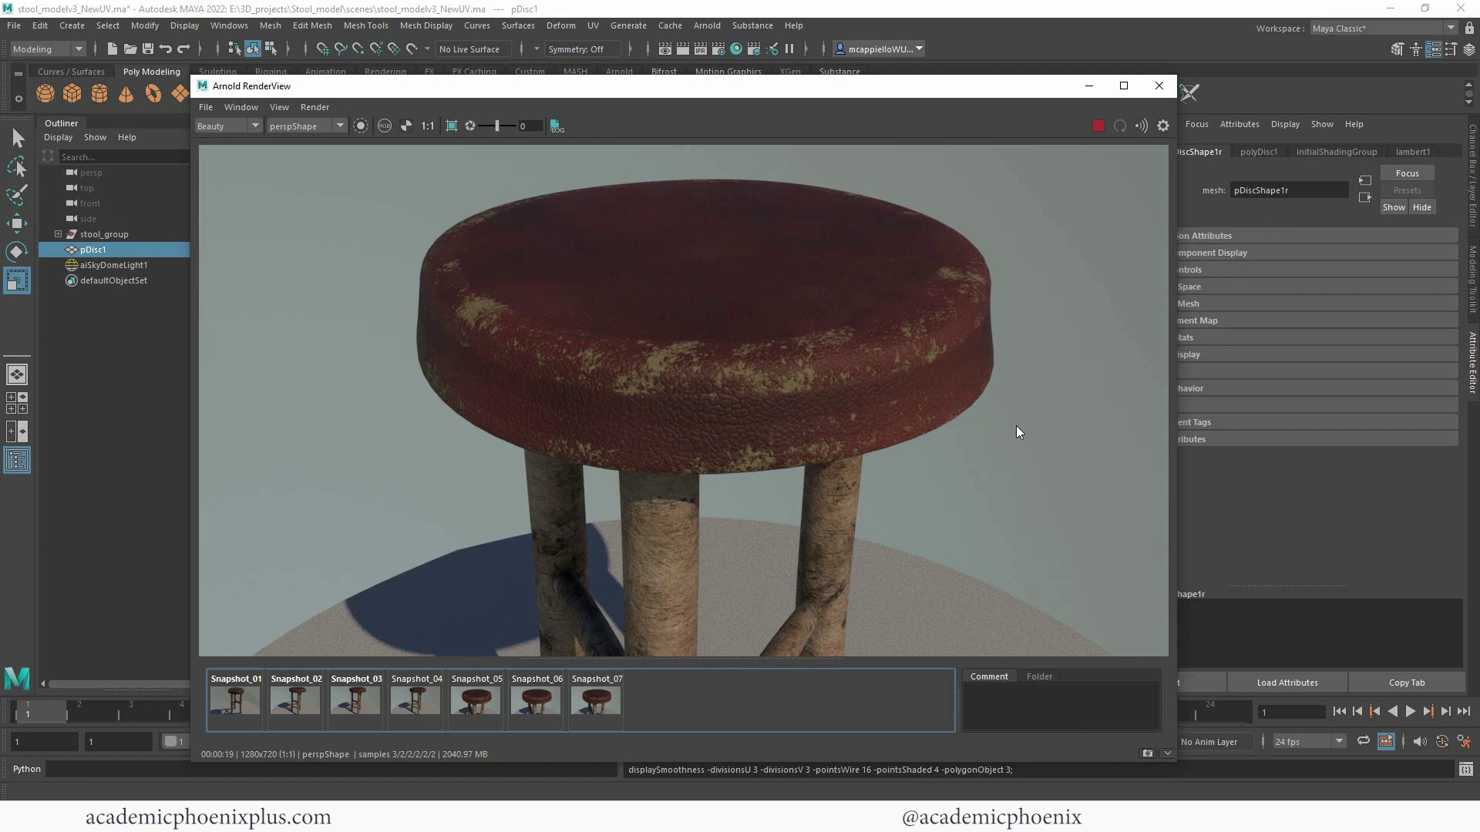
# Step: Check the Height texture file in Explorer and come back to Maya
pyautogui.hotkey('alt', 'Tab')
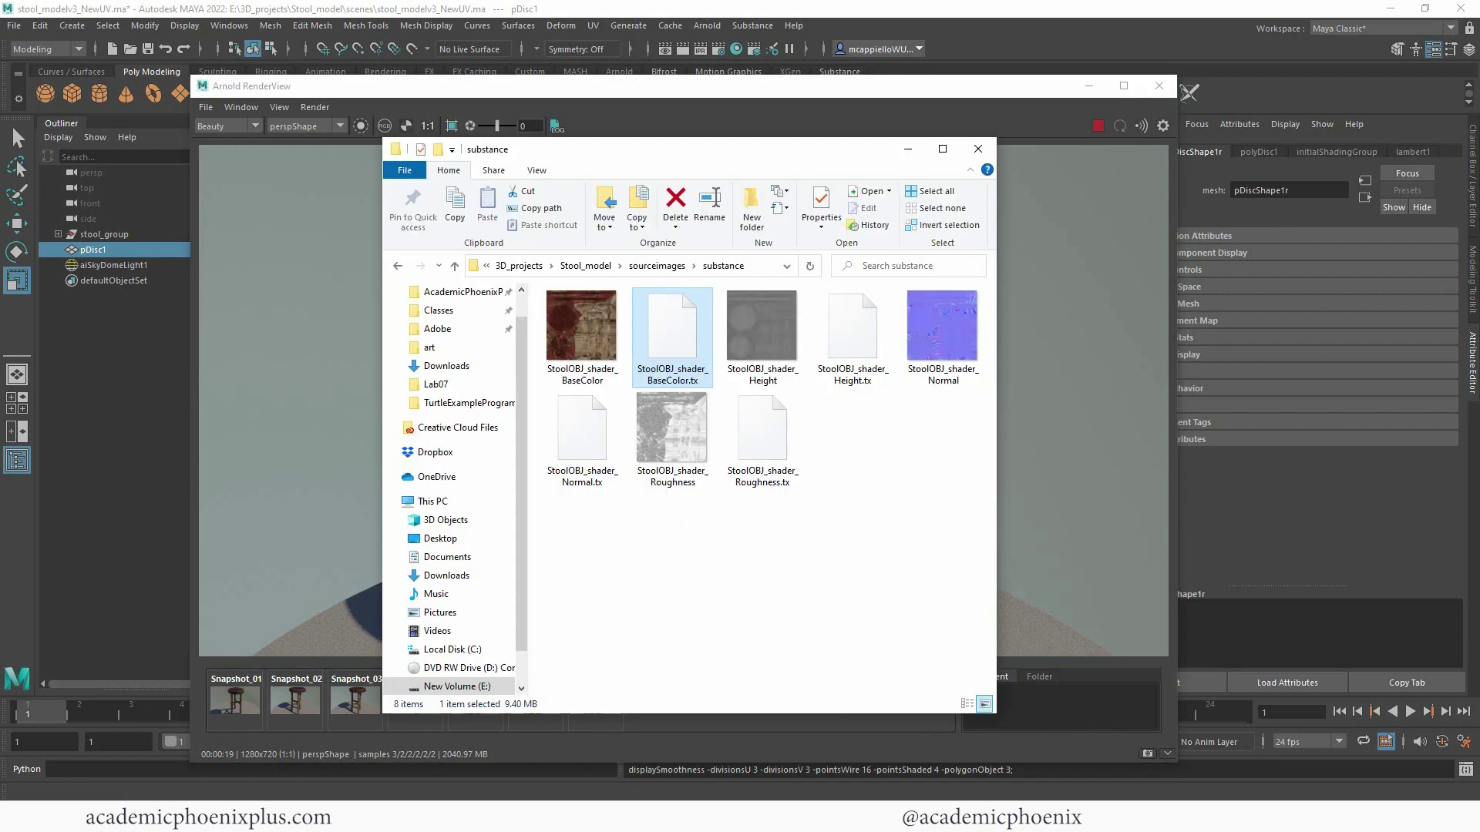
pyautogui.click(778, 376)
pyautogui.click(1051, 312)
# Step: Select the stool seat and pick its aiStandardSurface1 material in the Hypershade
pyautogui.click(1090, 87)
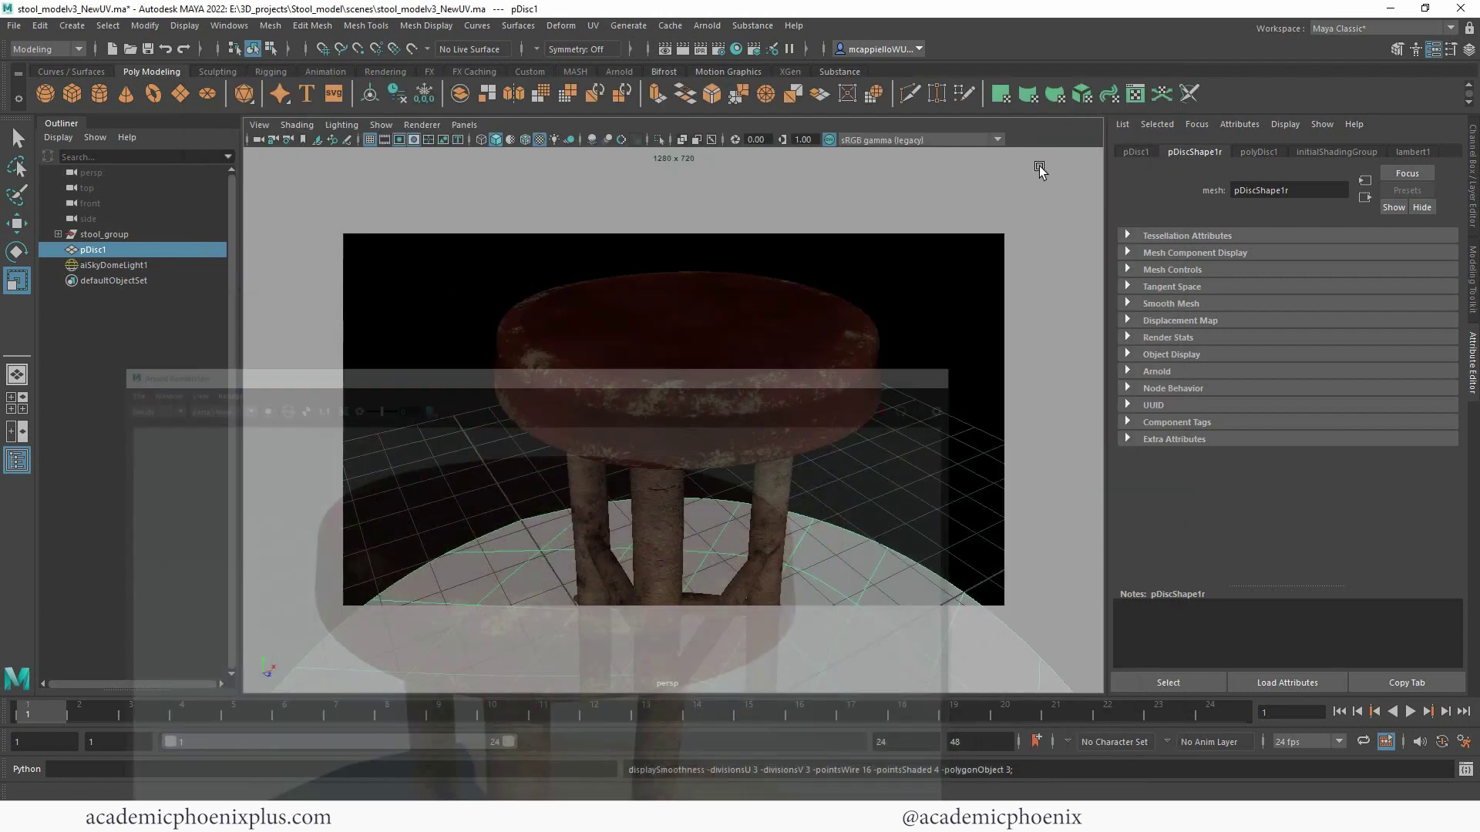
pyautogui.click(802, 363)
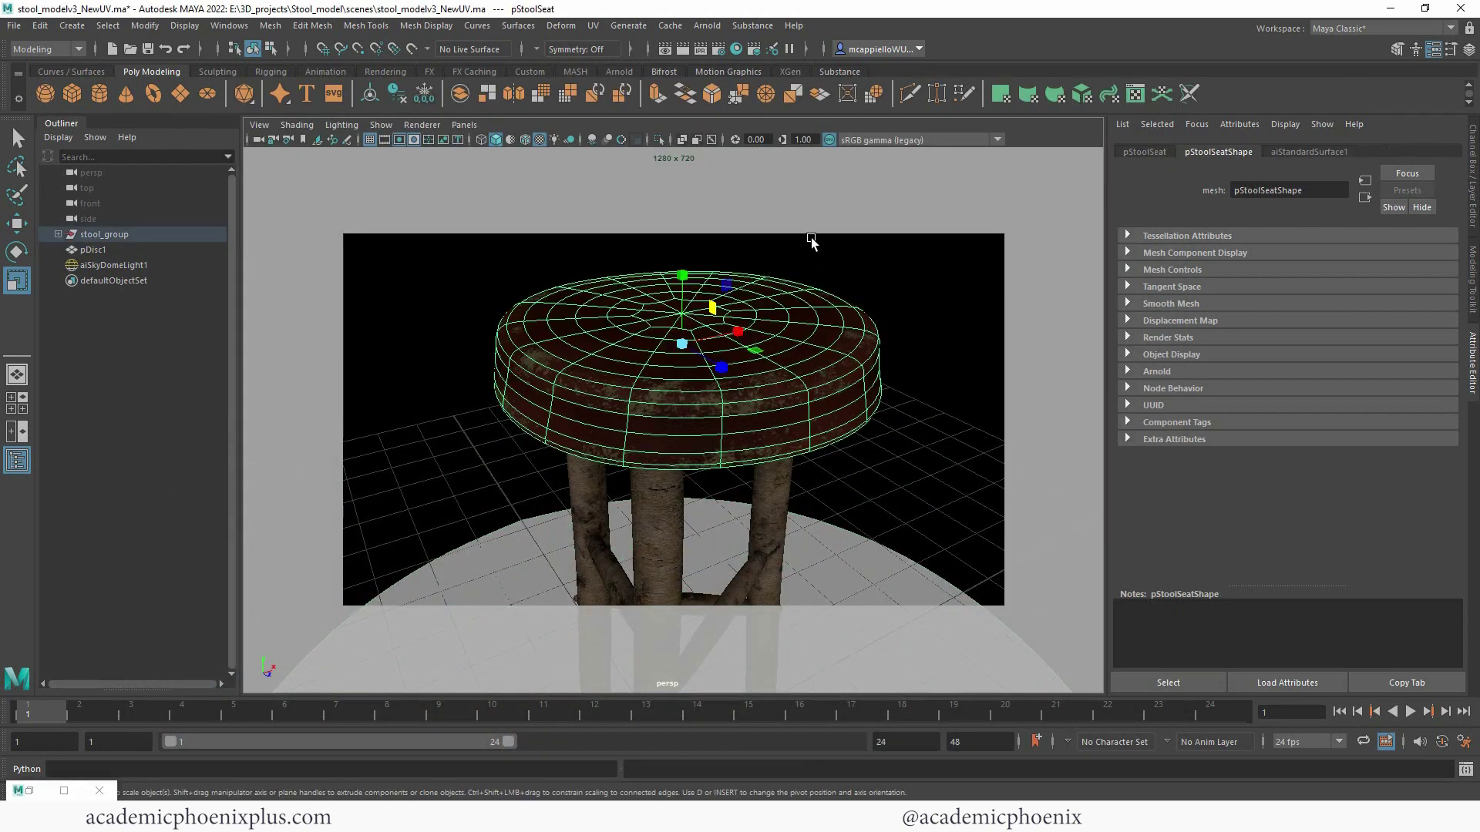
pyautogui.click(737, 49)
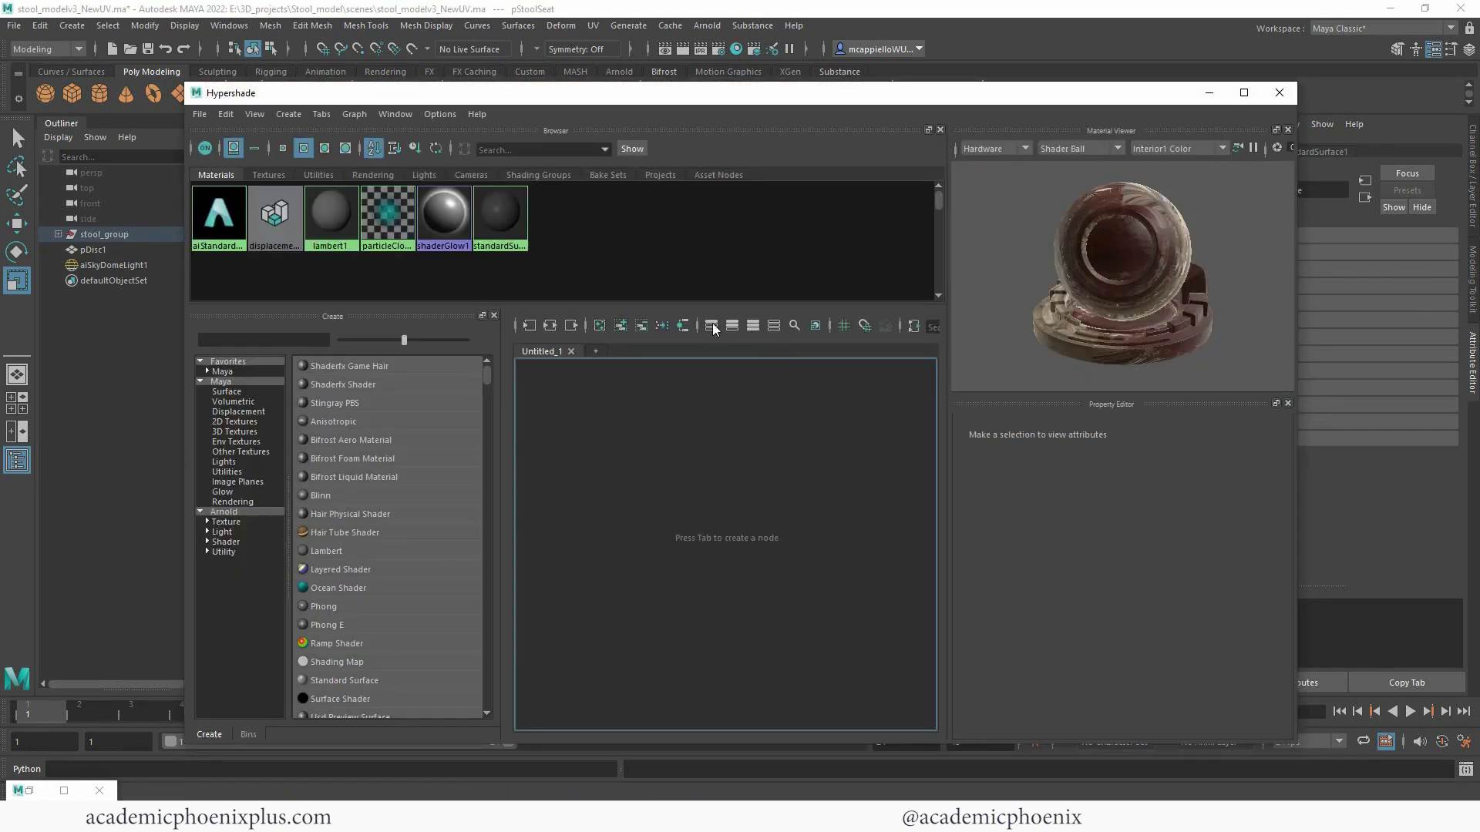
pyautogui.click(222, 225)
pyautogui.click(278, 222)
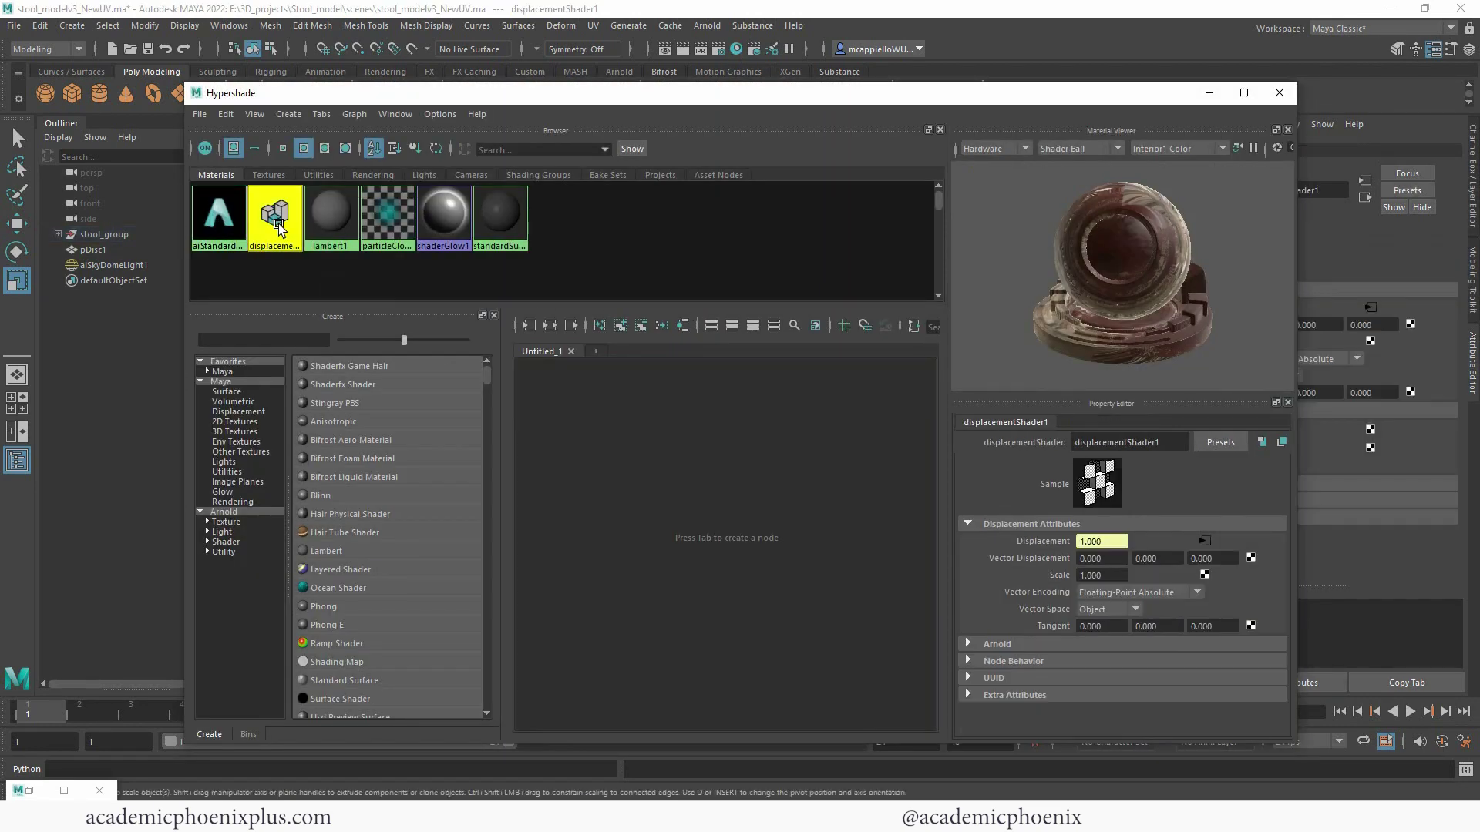
pyautogui.click(223, 224)
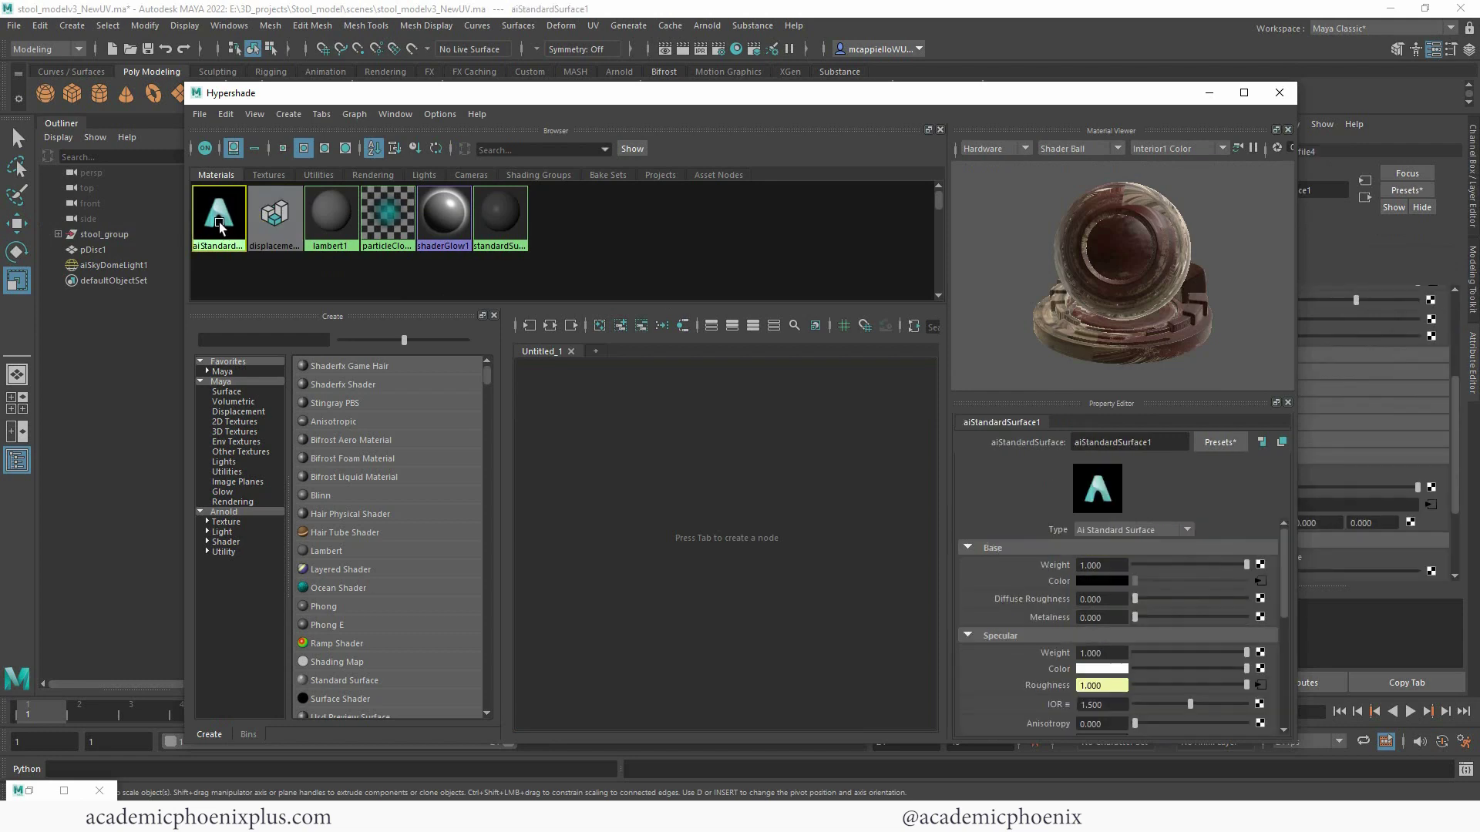
# Step: Rename aiStandardSurface1 to Stool_shader in the Attribute Editor name field
pyautogui.moveTo(1163, 100); pyautogui.dragTo(966, 119)
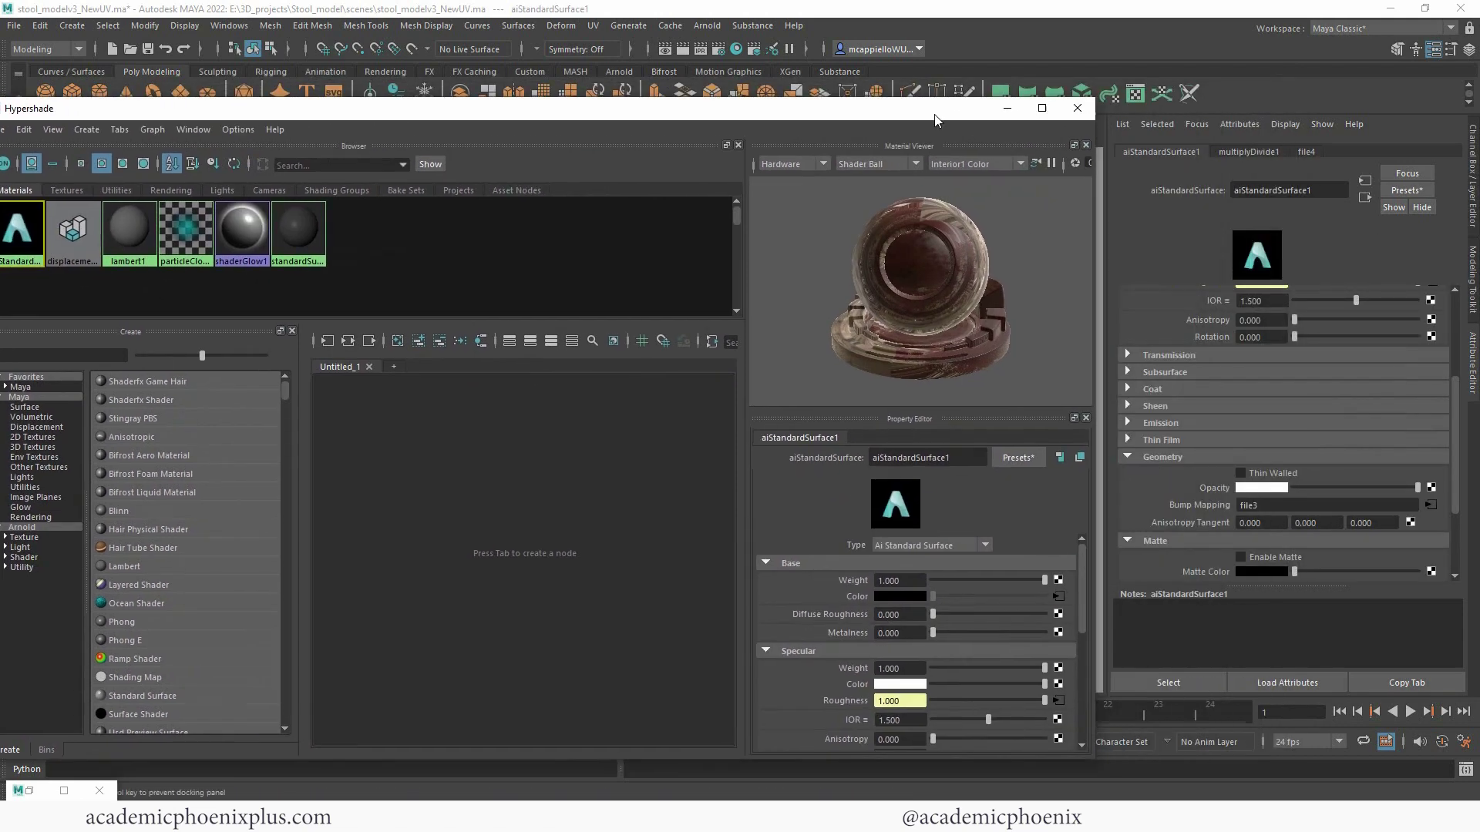
pyautogui.doubleClick(1320, 189)
pyautogui.write('Sotl')
pyautogui.press('BackSpace')
pyautogui.press('BackSpace')
pyautogui.press('BackSpace')
pyautogui.write('tool shader')
pyautogui.press('Return')
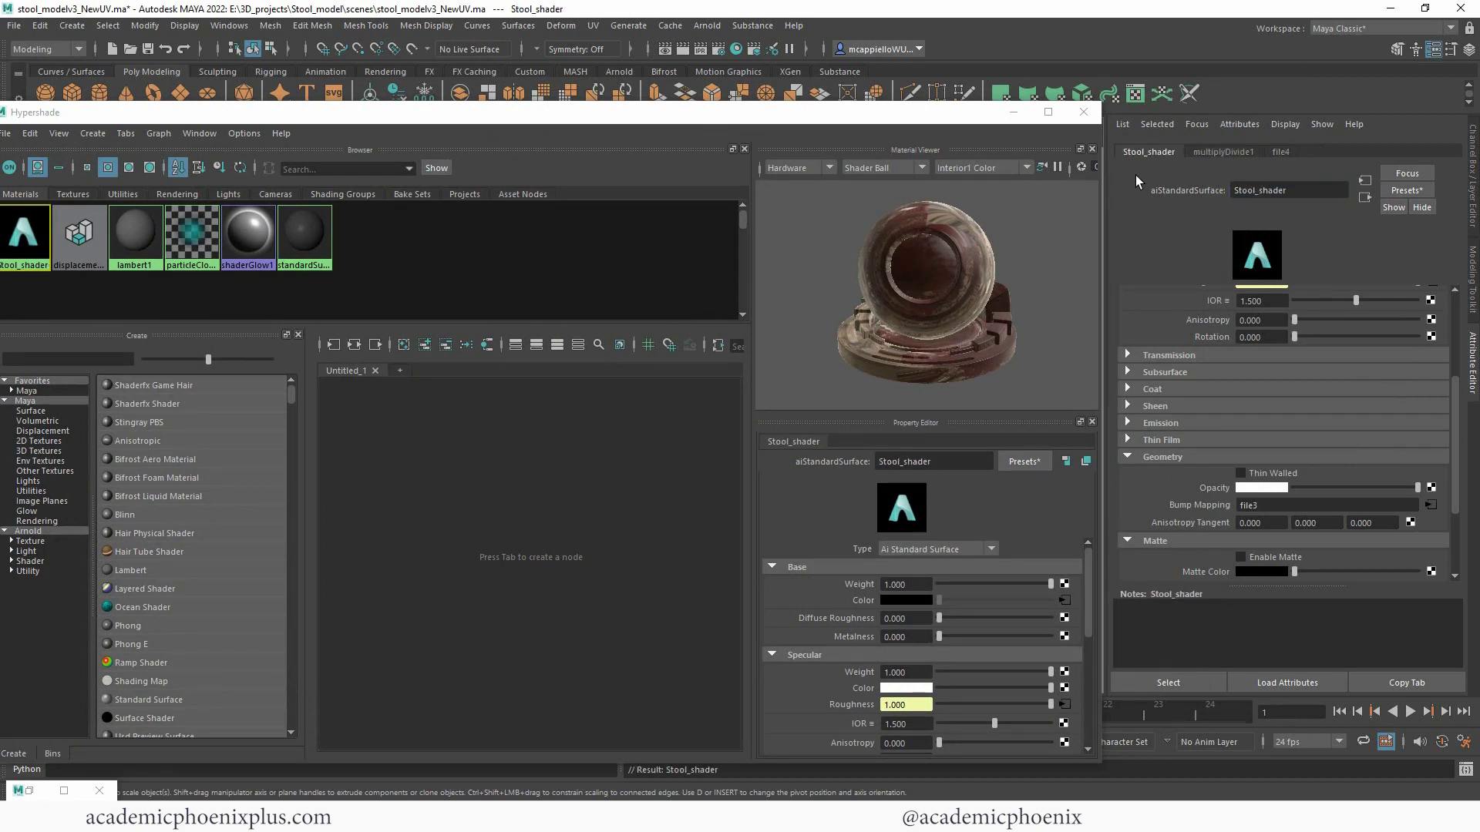
pyautogui.moveTo(239, 117); pyautogui.dragTo(276, 115)
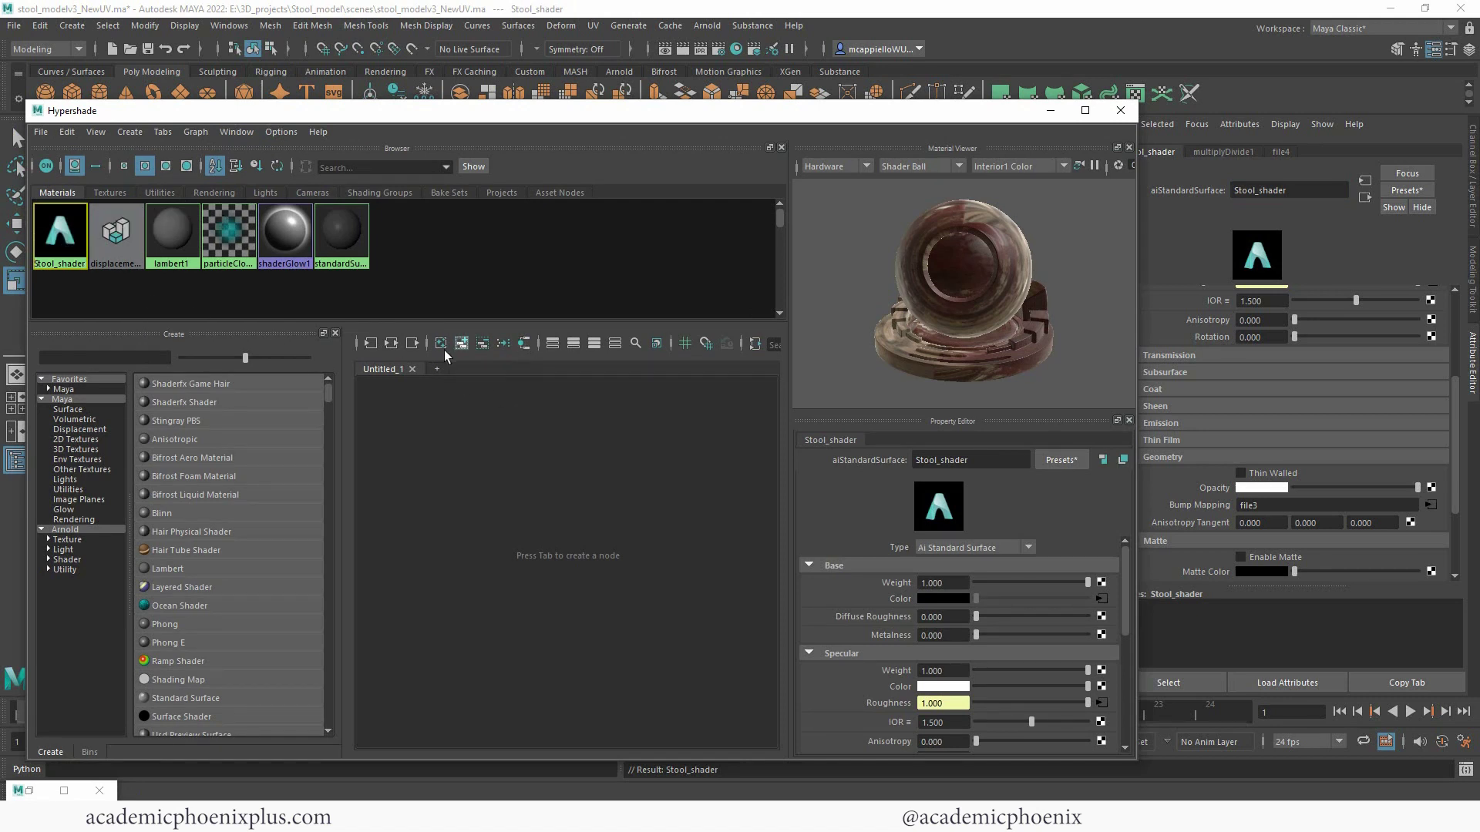
# Step: Graph the Stool_shader network and inspect the bump2d1, normal-map and place2dTexture1 nodes
pyautogui.click(392, 345)
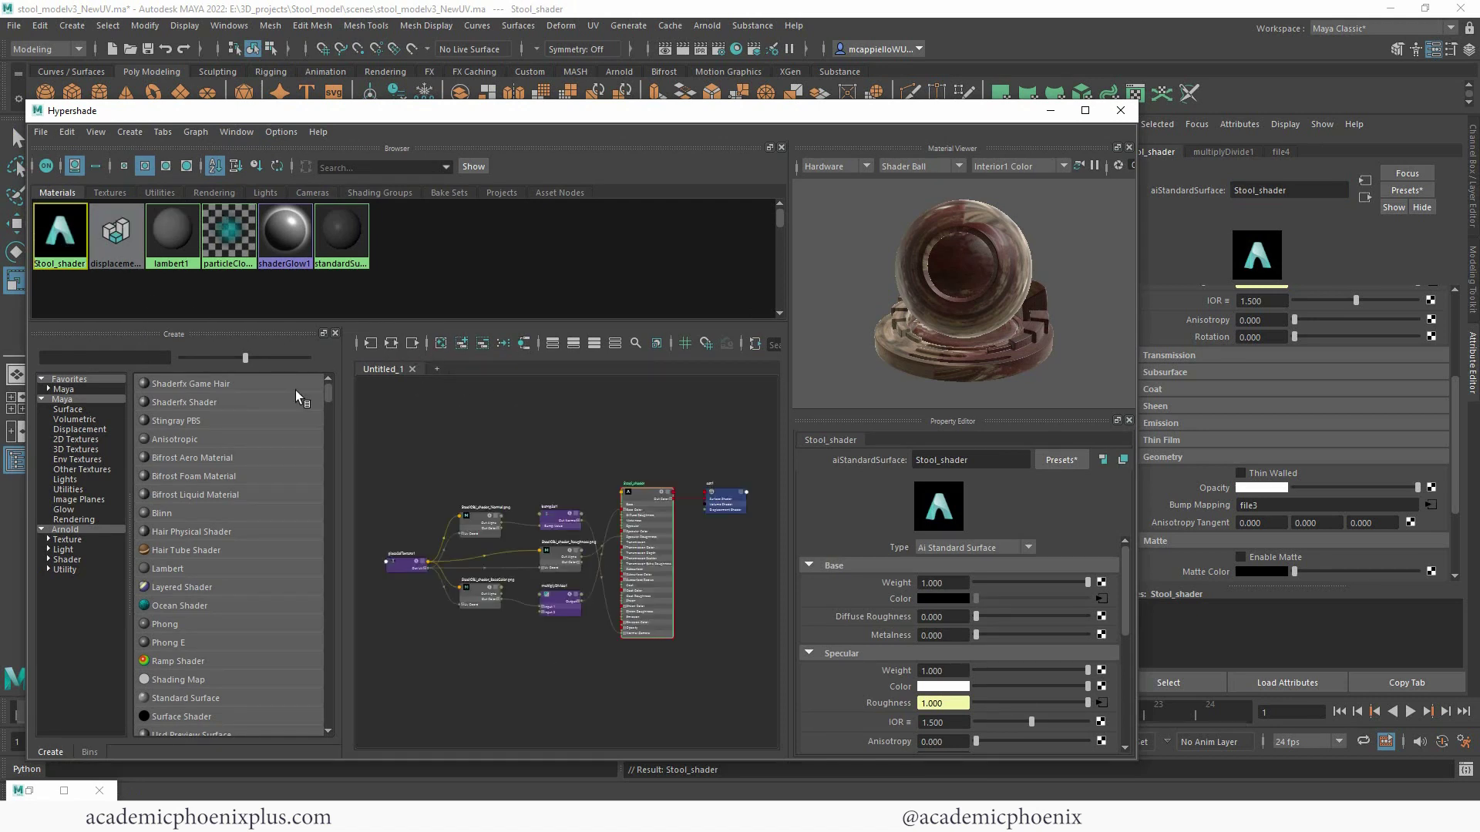
pyautogui.rightClick(79, 255)
pyautogui.click(133, 285)
pyautogui.scroll(6, 598, 439)
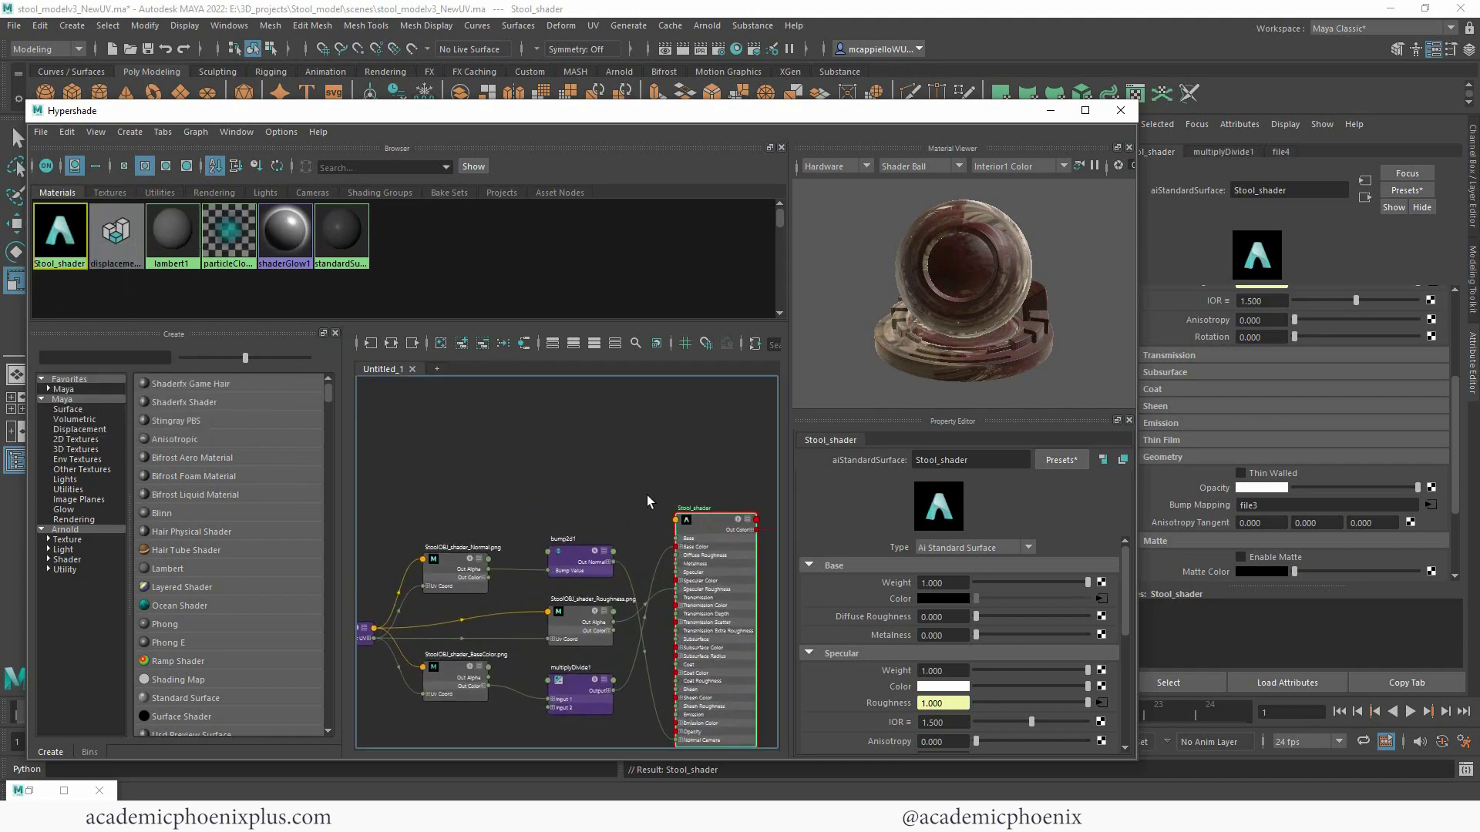
pyautogui.moveTo(571, 444); pyautogui.dragTo(557, 473, button='middle')
pyautogui.click(557, 473)
pyautogui.moveTo(498, 423); pyautogui.dragTo(615, 421, button='middle')
pyautogui.click(524, 485)
pyautogui.moveTo(562, 463); pyautogui.dragTo(649, 424, button='middle')
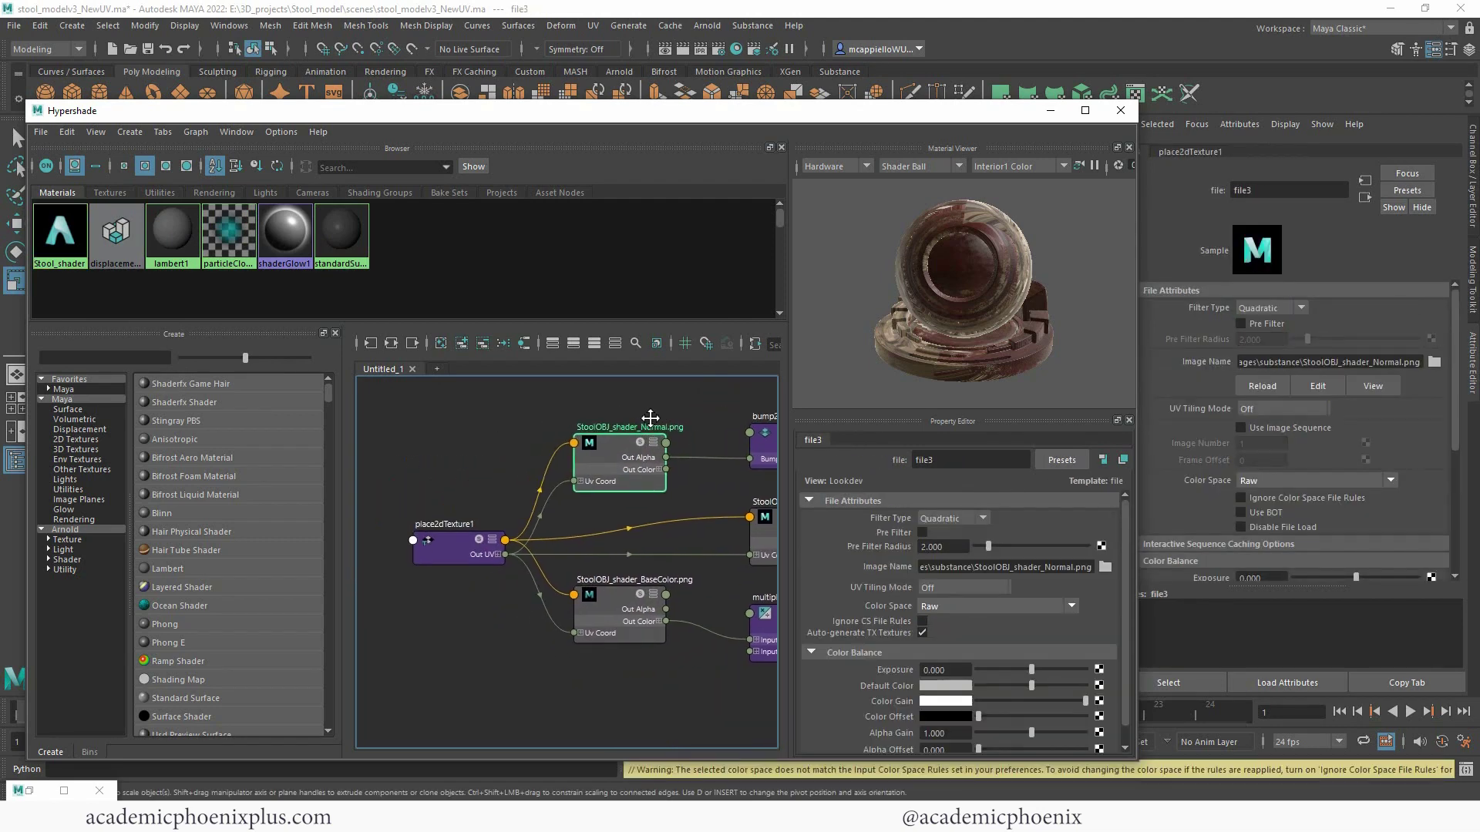
pyautogui.click(438, 546)
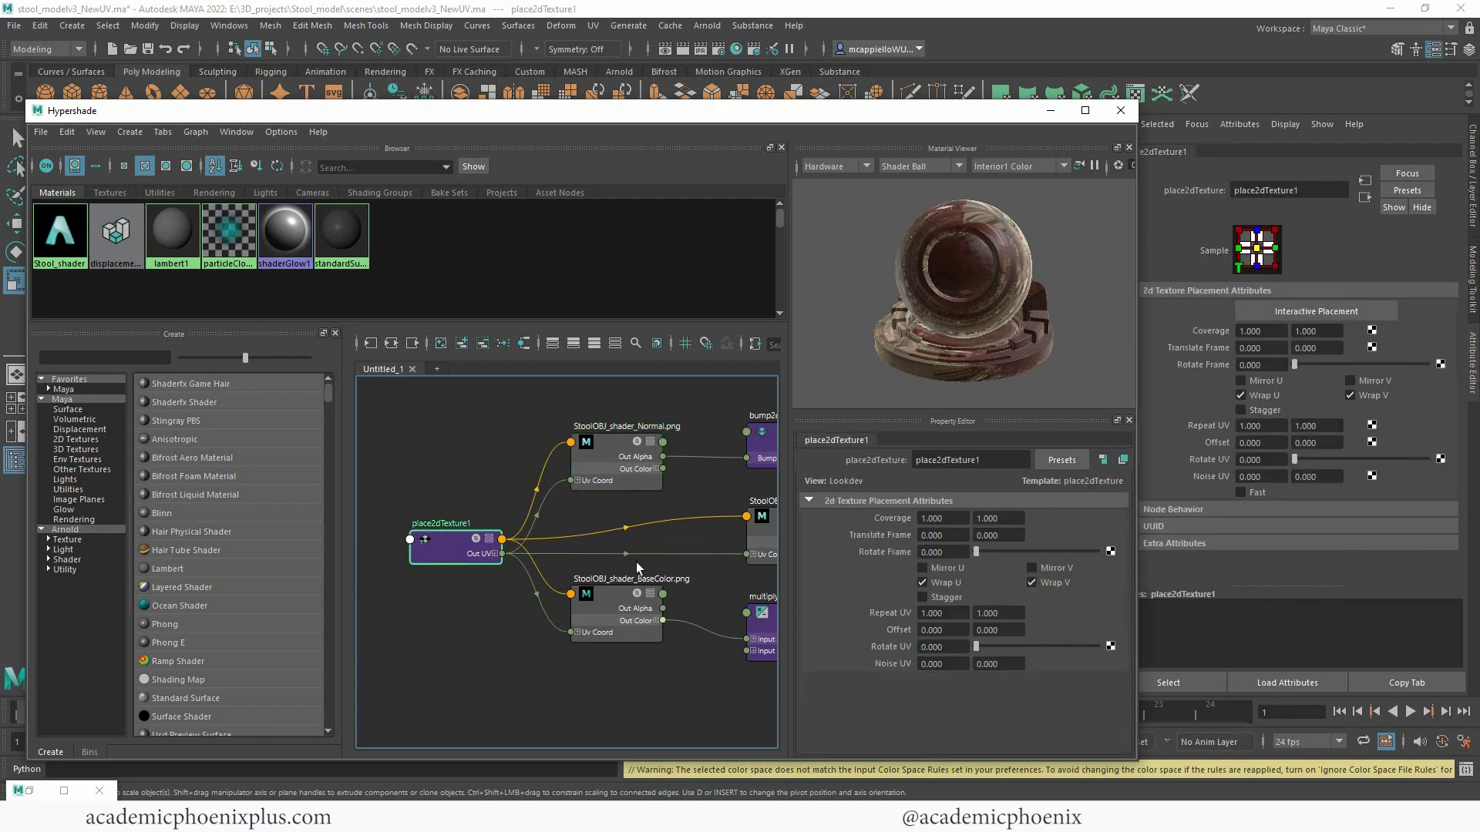
pyautogui.moveTo(646, 409); pyautogui.dragTo(615, 413, button='middle')
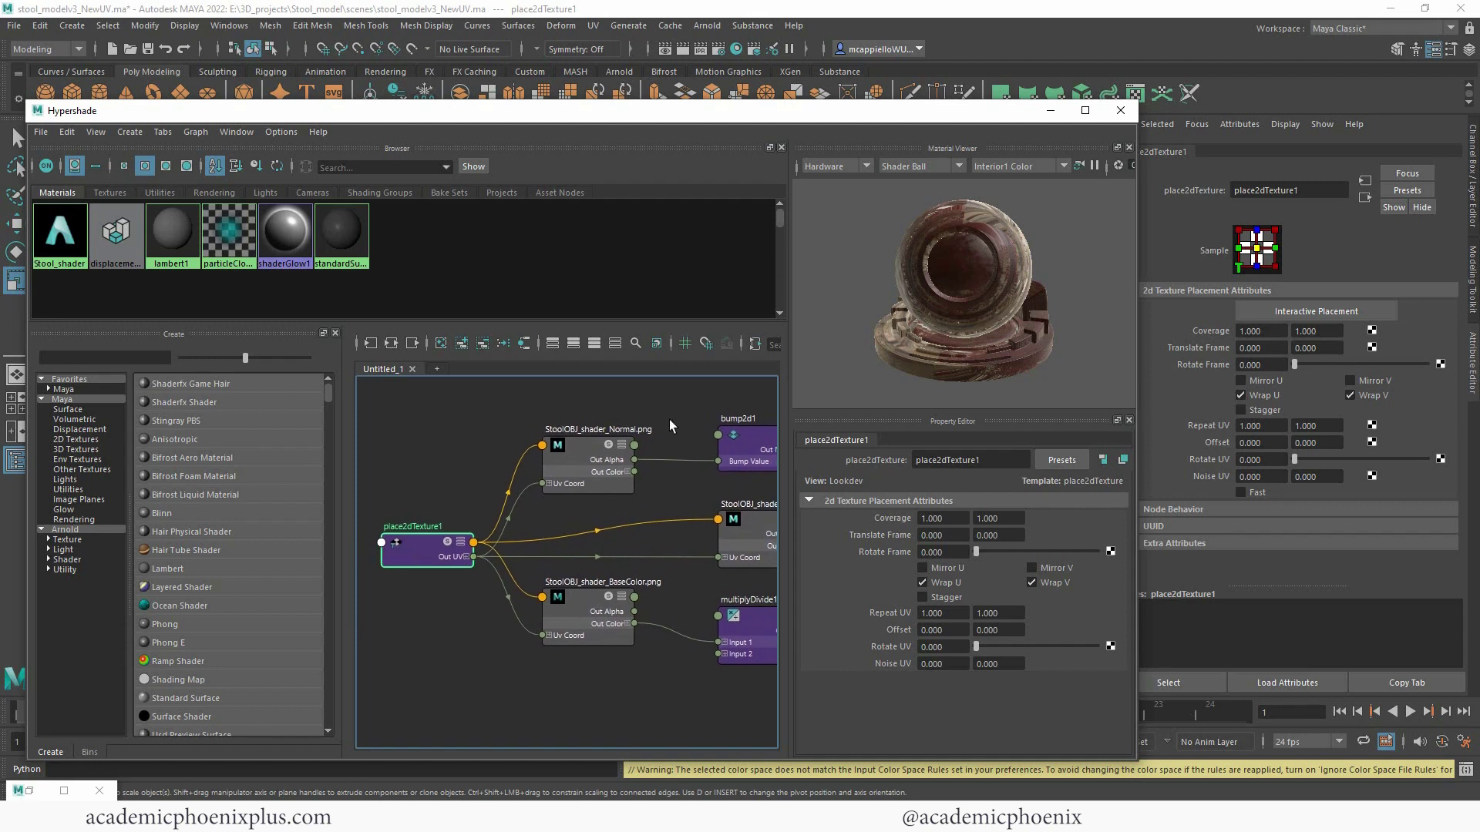
pyautogui.moveTo(667, 455); pyautogui.dragTo(493, 427, button='middle')
# Step: Inspect the Roughness, BaseColor and multiplyDivide1 nodes, then frame Stool_shader and set1
pyautogui.click(592, 498)
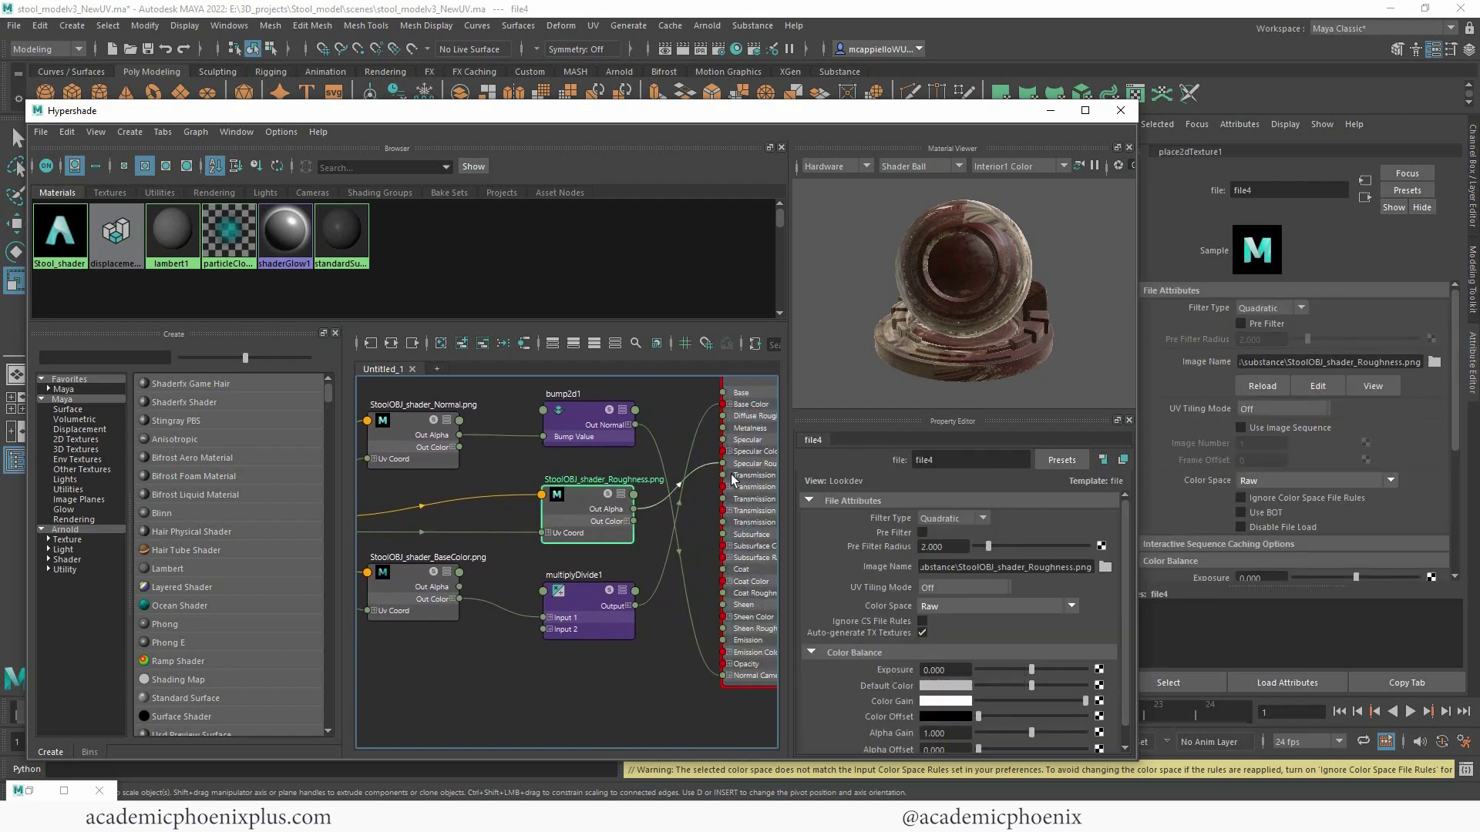
pyautogui.moveTo(615, 548); pyautogui.dragTo(631, 524, button='middle')
pyautogui.moveTo(451, 558); pyautogui.dragTo(448, 569)
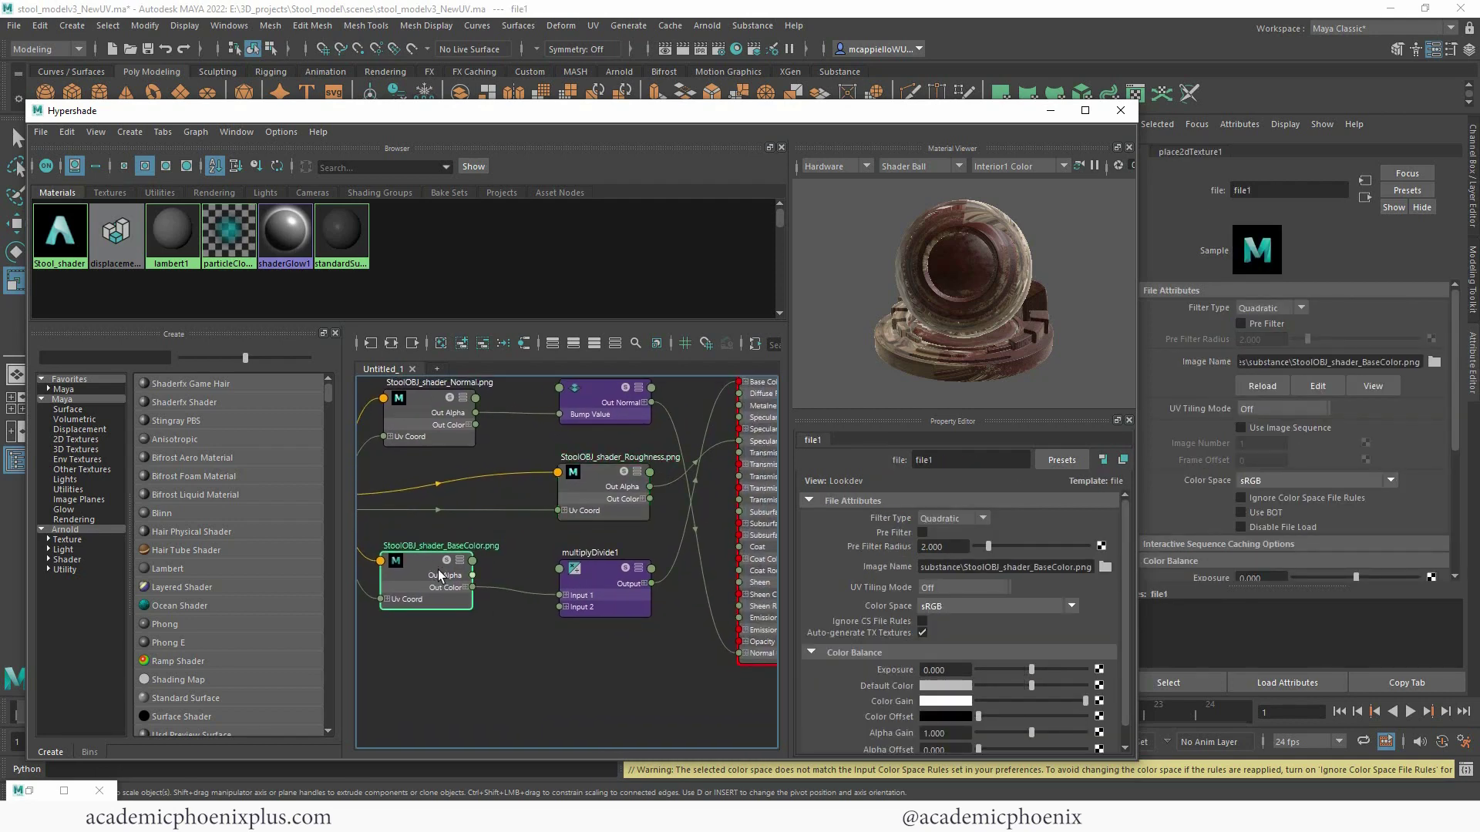
pyautogui.click(579, 581)
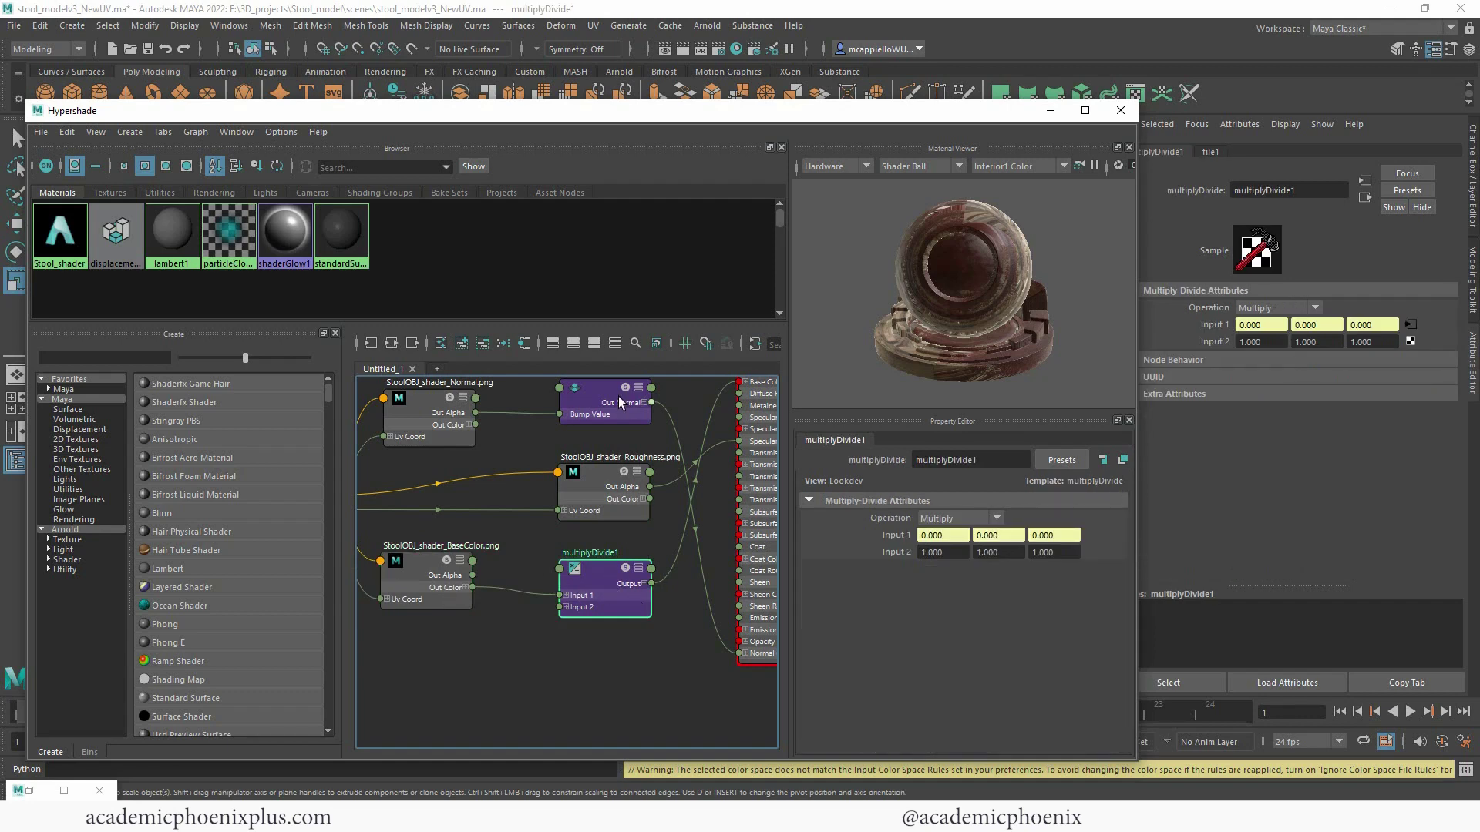
pyautogui.moveTo(617, 396); pyautogui.dragTo(600, 427, button='middle')
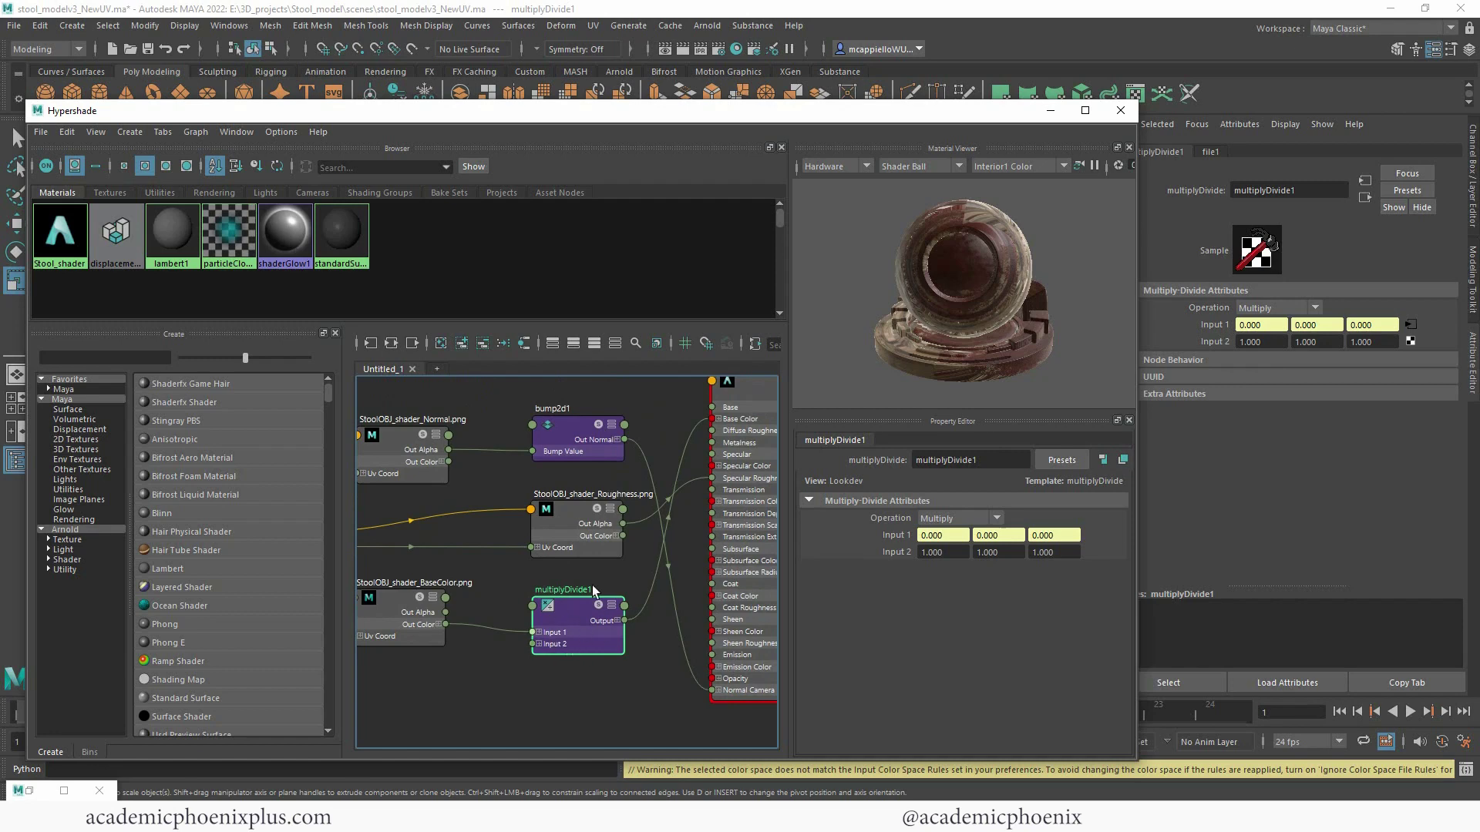
pyautogui.moveTo(615, 401); pyautogui.dragTo(519, 471, button='middle')
pyautogui.click(628, 466)
# Step: Follow set1's displacement connection to the height map node file2
pyautogui.moveTo(630, 442); pyautogui.dragTo(606, 450)
pyautogui.doubleClick(923, 460)
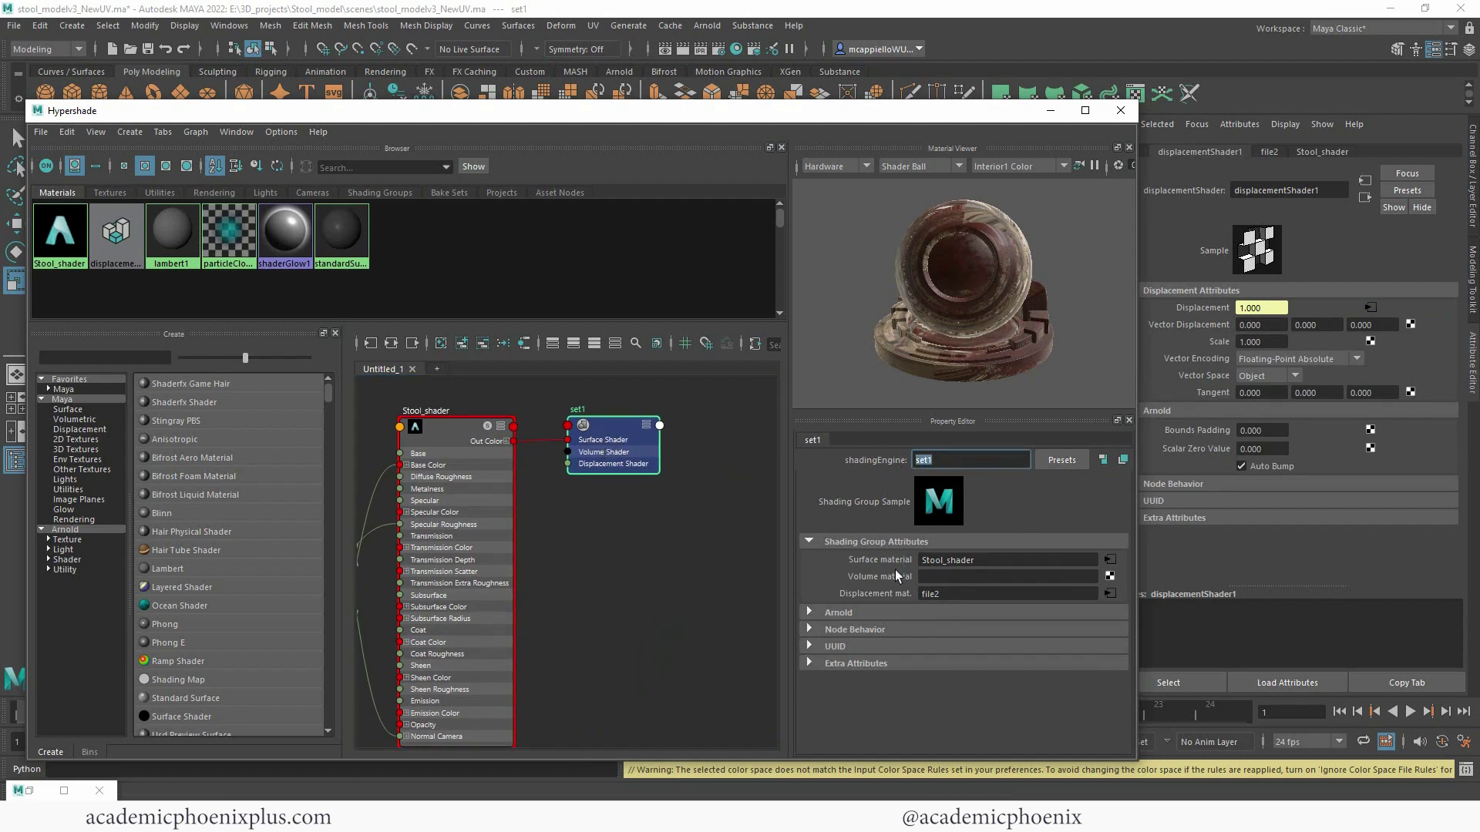
pyautogui.click(956, 589)
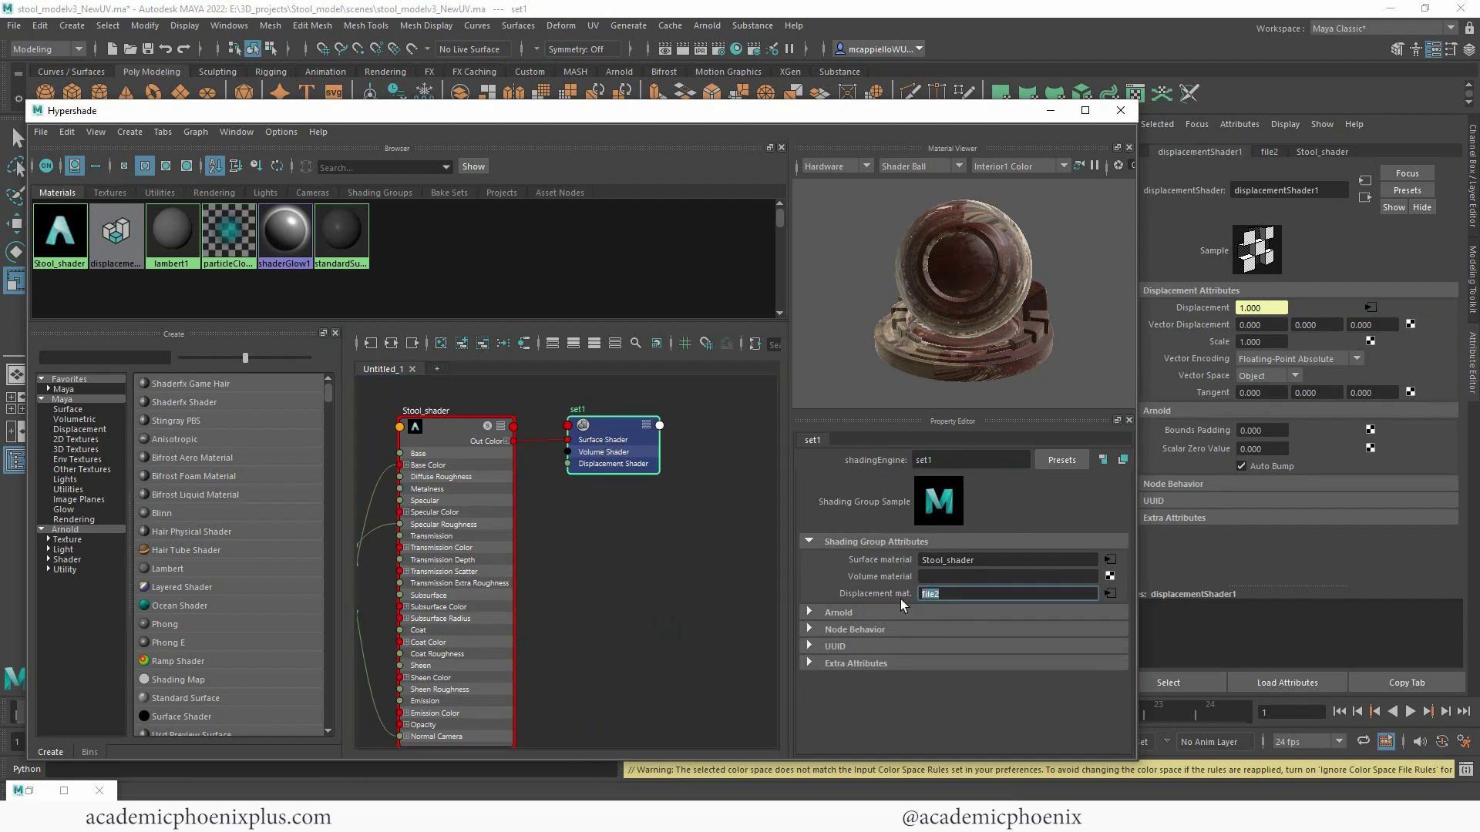
pyautogui.click(1108, 594)
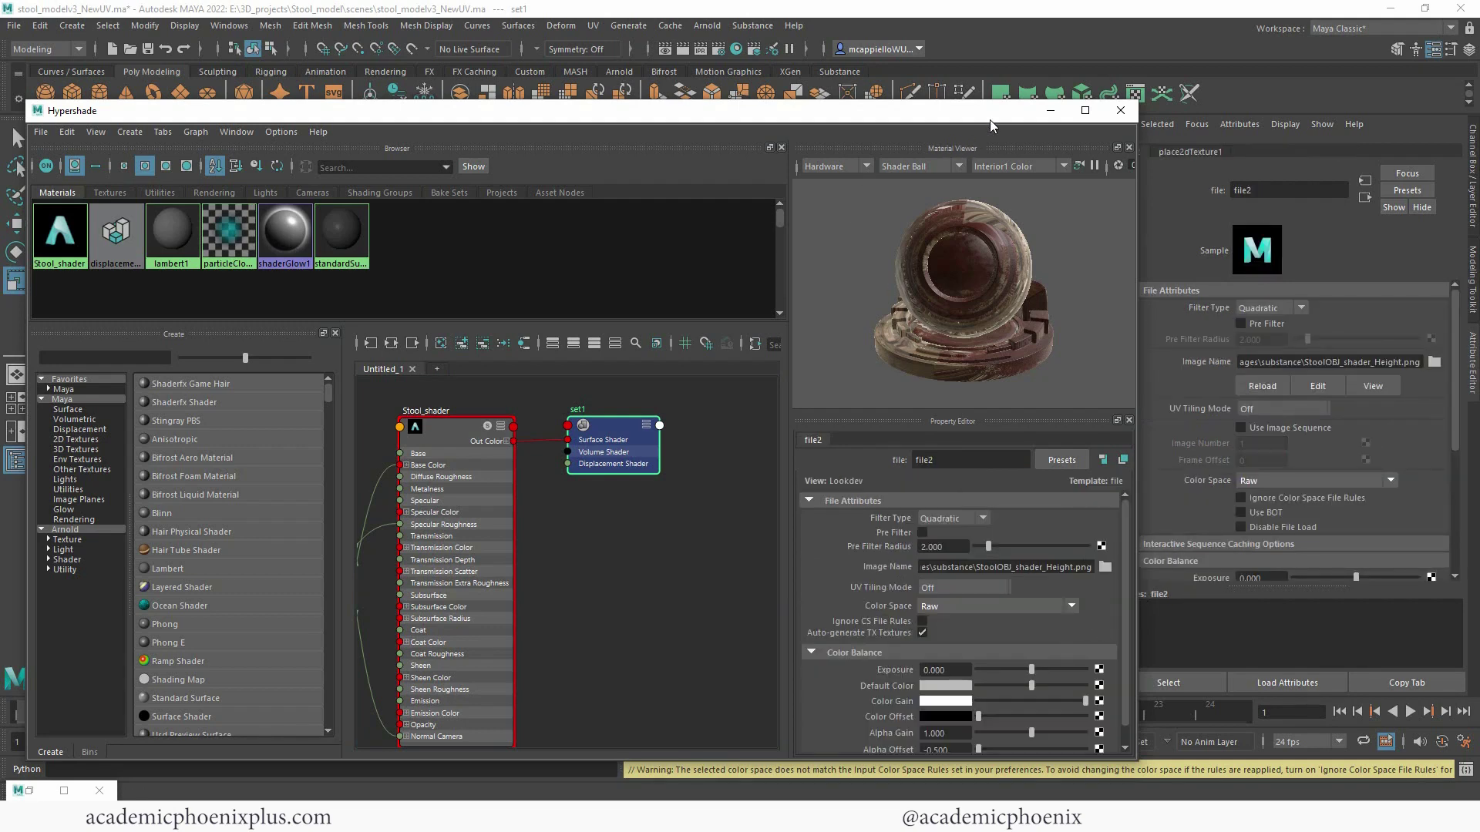
pyautogui.moveTo(992, 117); pyautogui.dragTo(855, 157)
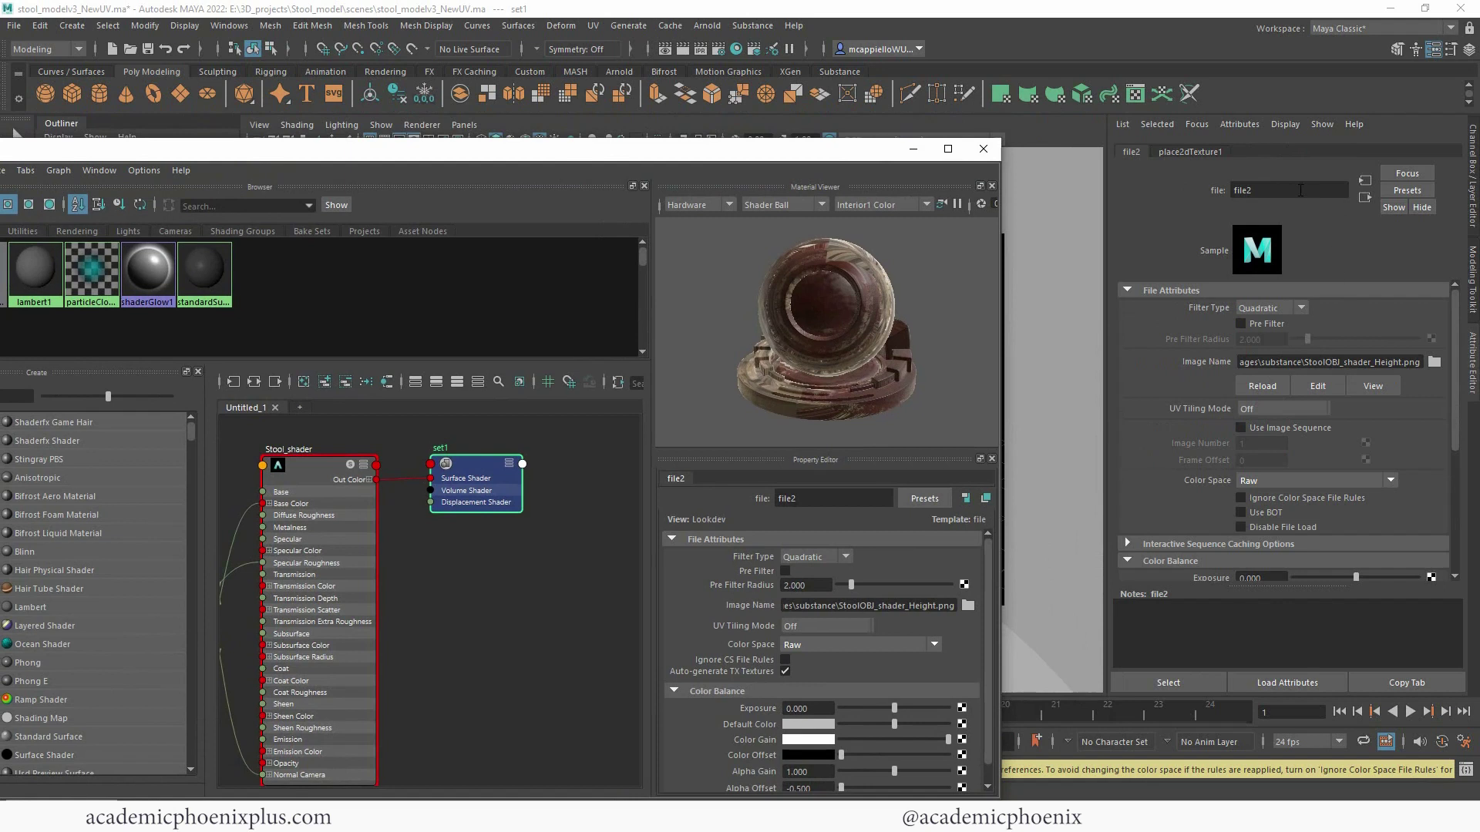
pyautogui.moveTo(1303, 362); pyautogui.dragTo(1437, 423)
# Step: Set file2's Color Balance Alpha Offset to 0
pyautogui.scroll(1, 1440, 401)
pyautogui.scroll(-3, 1432, 432)
pyautogui.scroll(-1, 1432, 464)
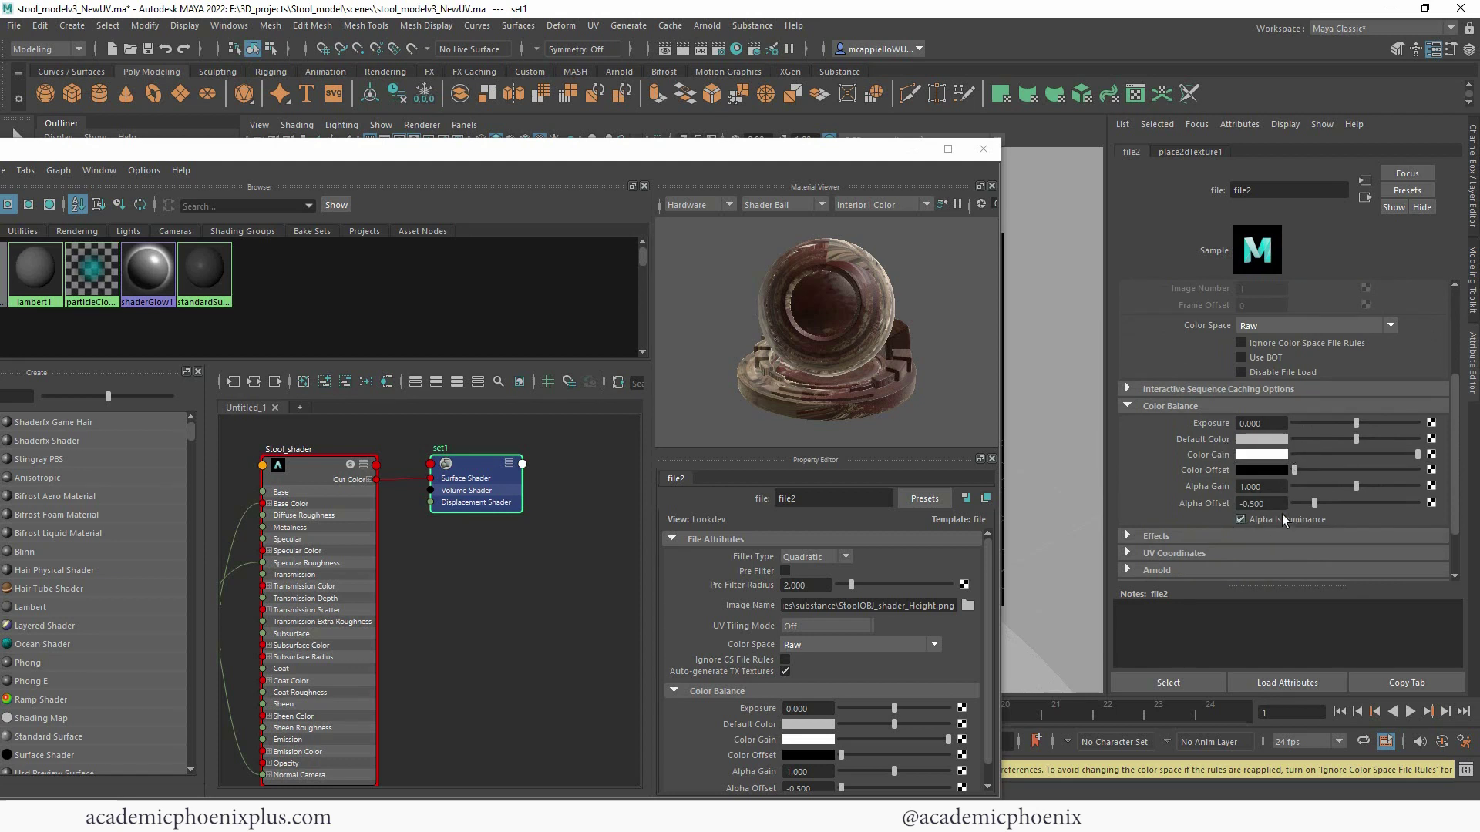
pyautogui.moveTo(1279, 504); pyautogui.dragTo(1232, 503)
pyautogui.click(1280, 503)
pyautogui.moveTo(1454, 436)
pyautogui.mouseDown()
pyautogui.moveTo(1449, 469)
pyautogui.moveTo(1451, 437)
pyautogui.mouseUp()
pyautogui.click(1270, 491)
pyautogui.moveTo(1283, 492); pyautogui.dragTo(1218, 504)
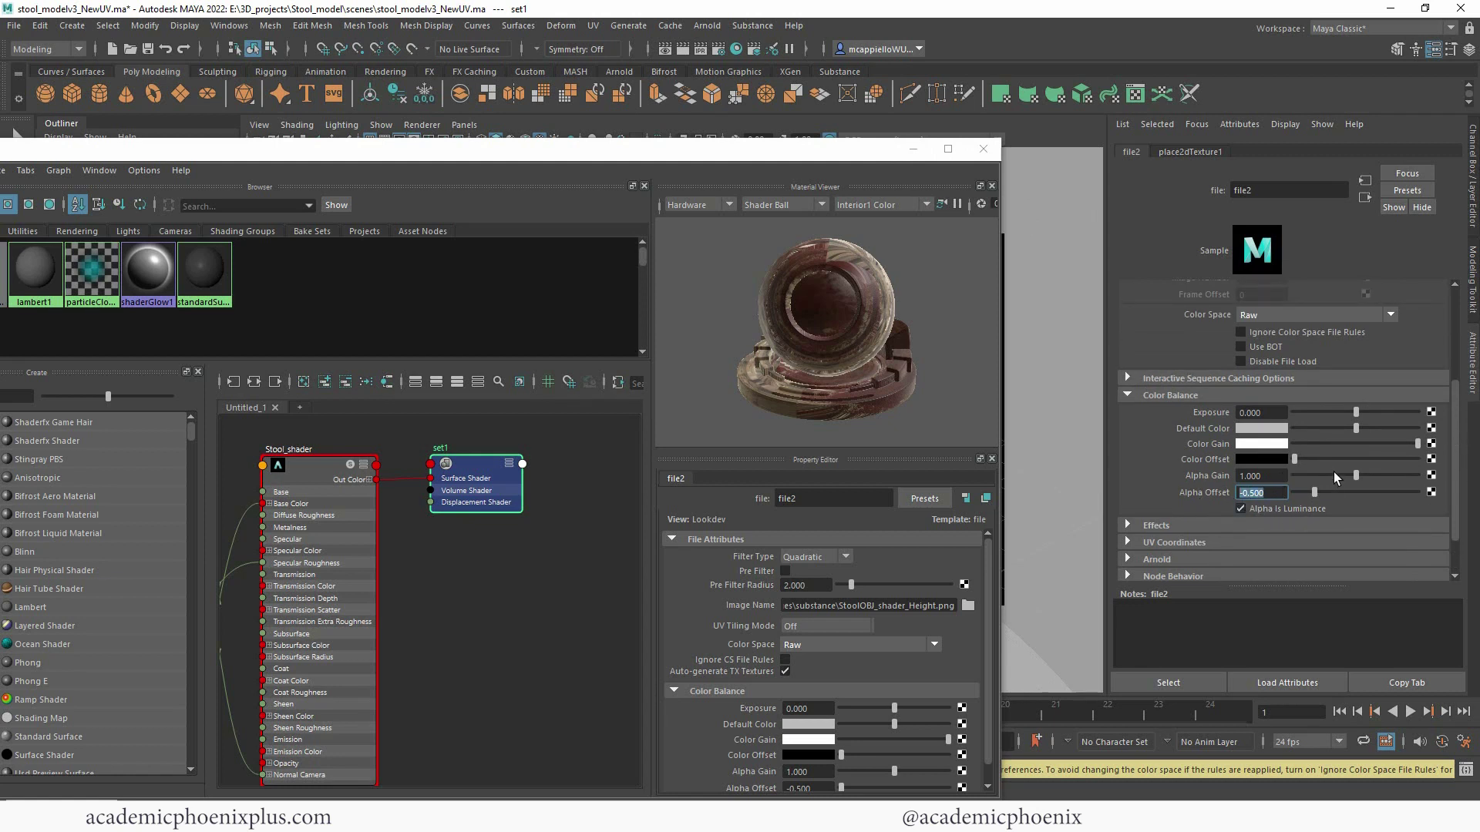
pyautogui.write('0')
pyautogui.press('Return')
# Step: Minimize the Hypershade, restore the Arnold RenderView and re-render the stool
pyautogui.click(913, 149)
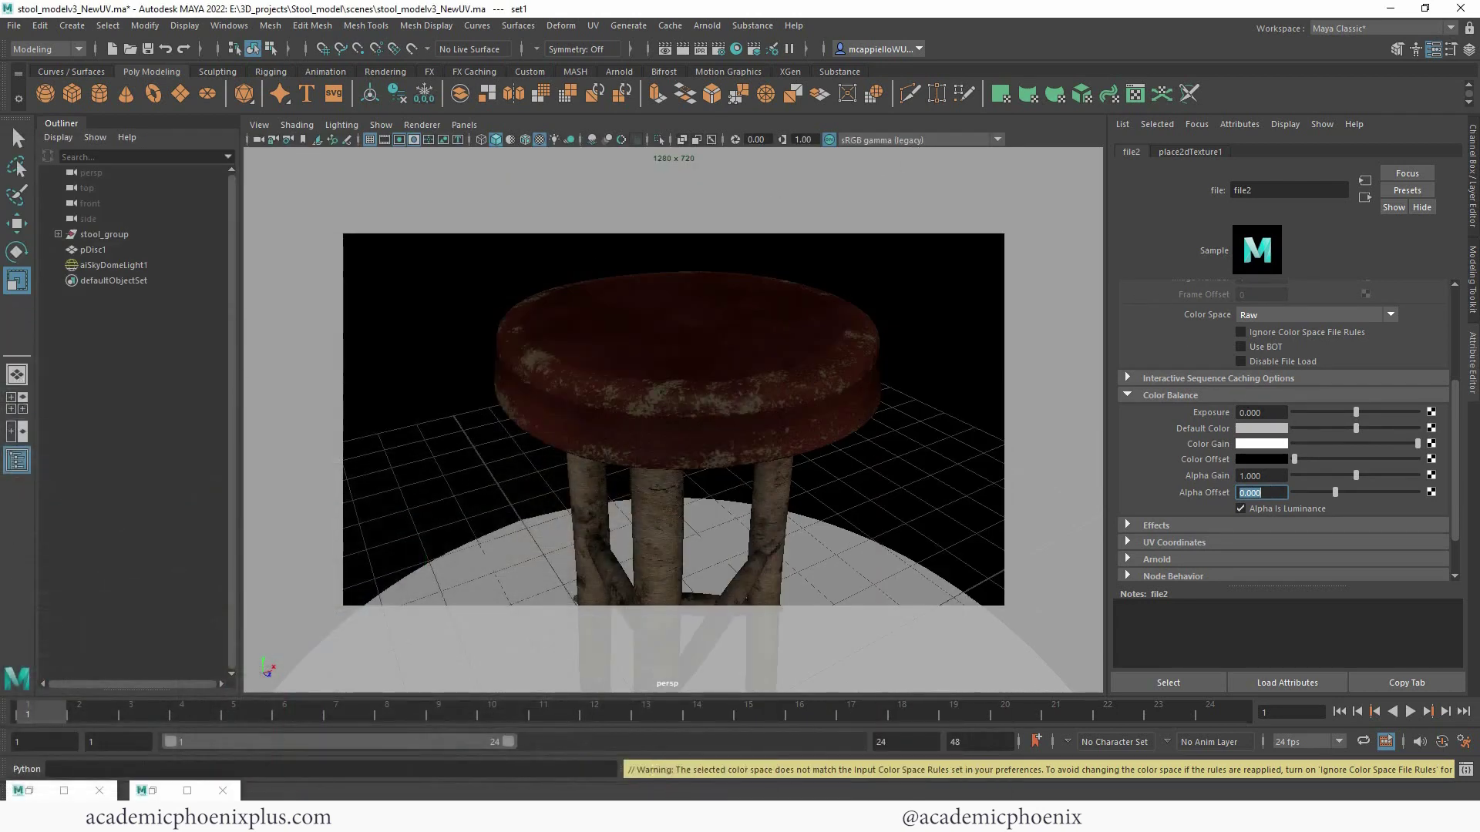
pyautogui.click(31, 789)
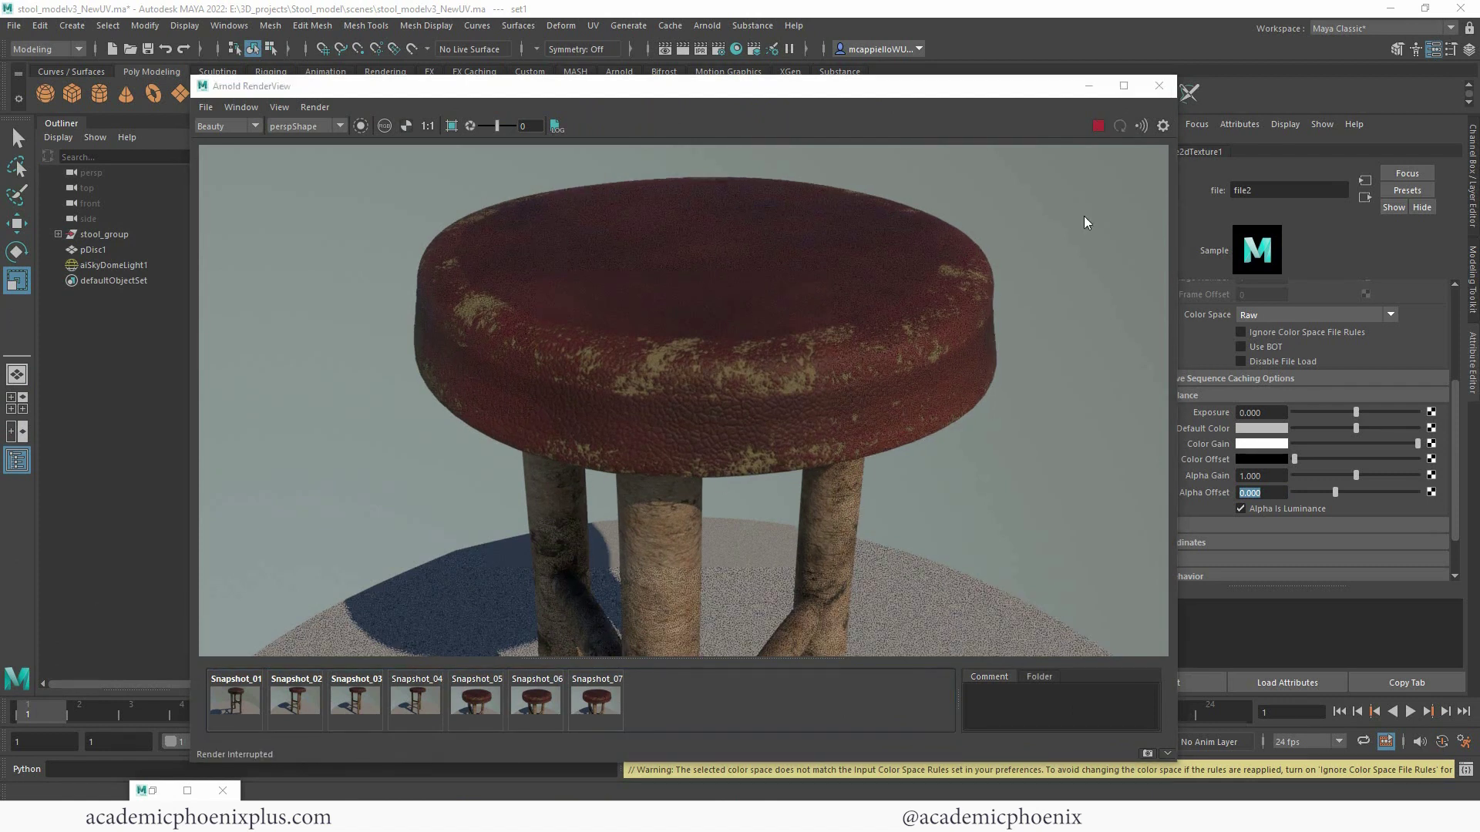
pyautogui.click(1098, 125)
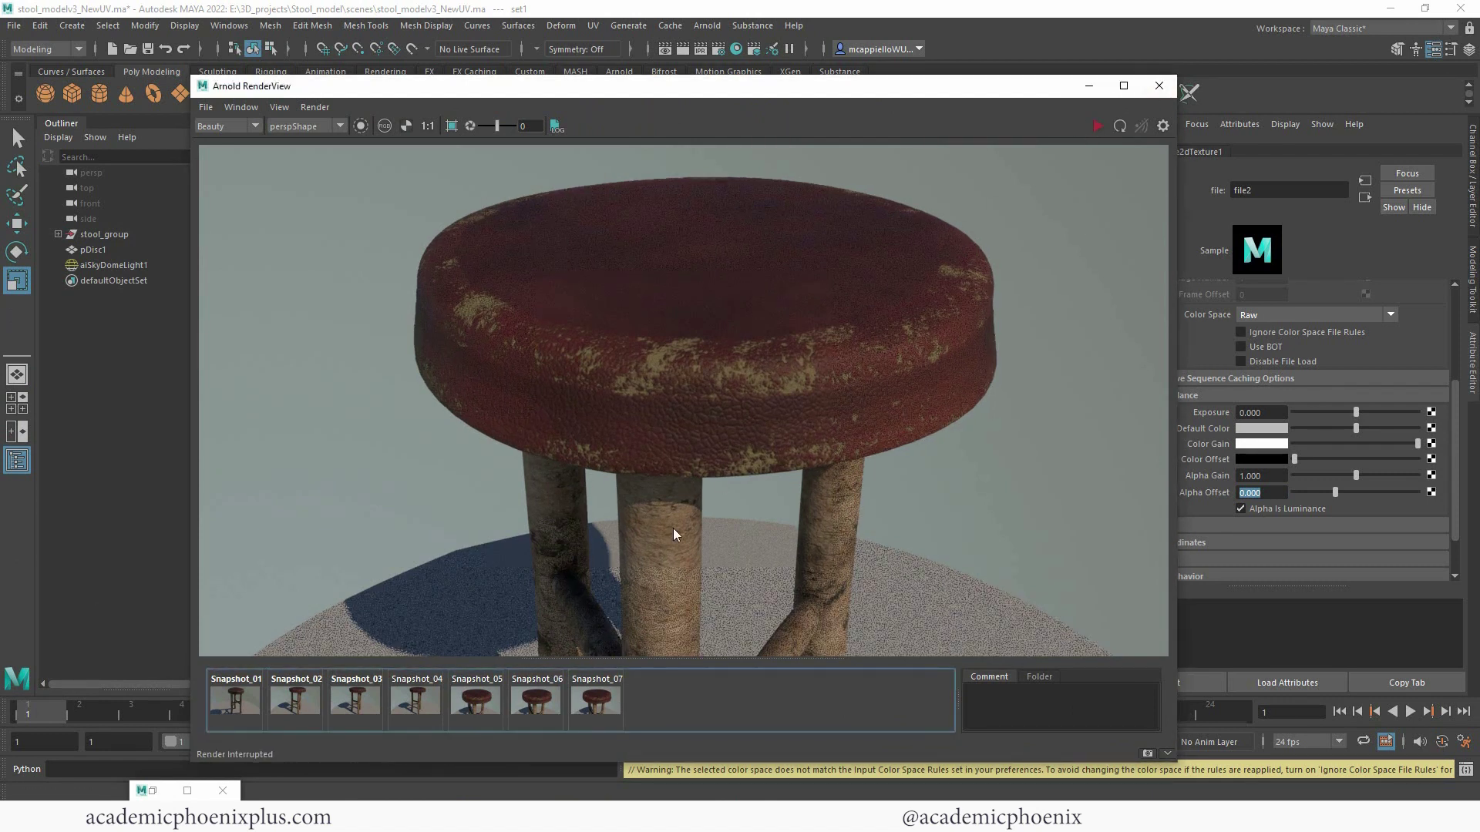
# Step: Compare the new render against Snapshot_07, then set Alpha Offset back to -0.5
pyautogui.click(597, 698)
pyautogui.click(597, 698)
pyautogui.click(596, 697)
pyautogui.click(594, 697)
pyautogui.click(594, 697)
pyautogui.click(592, 698)
pyautogui.click(598, 701)
pyautogui.click(599, 706)
pyautogui.click(600, 707)
pyautogui.click(599, 707)
pyautogui.click(599, 704)
pyautogui.click(598, 701)
pyautogui.click(598, 706)
pyautogui.click(597, 706)
pyautogui.click(596, 706)
pyautogui.click(596, 706)
pyautogui.click(598, 708)
pyautogui.click(588, 700)
pyautogui.click(588, 700)
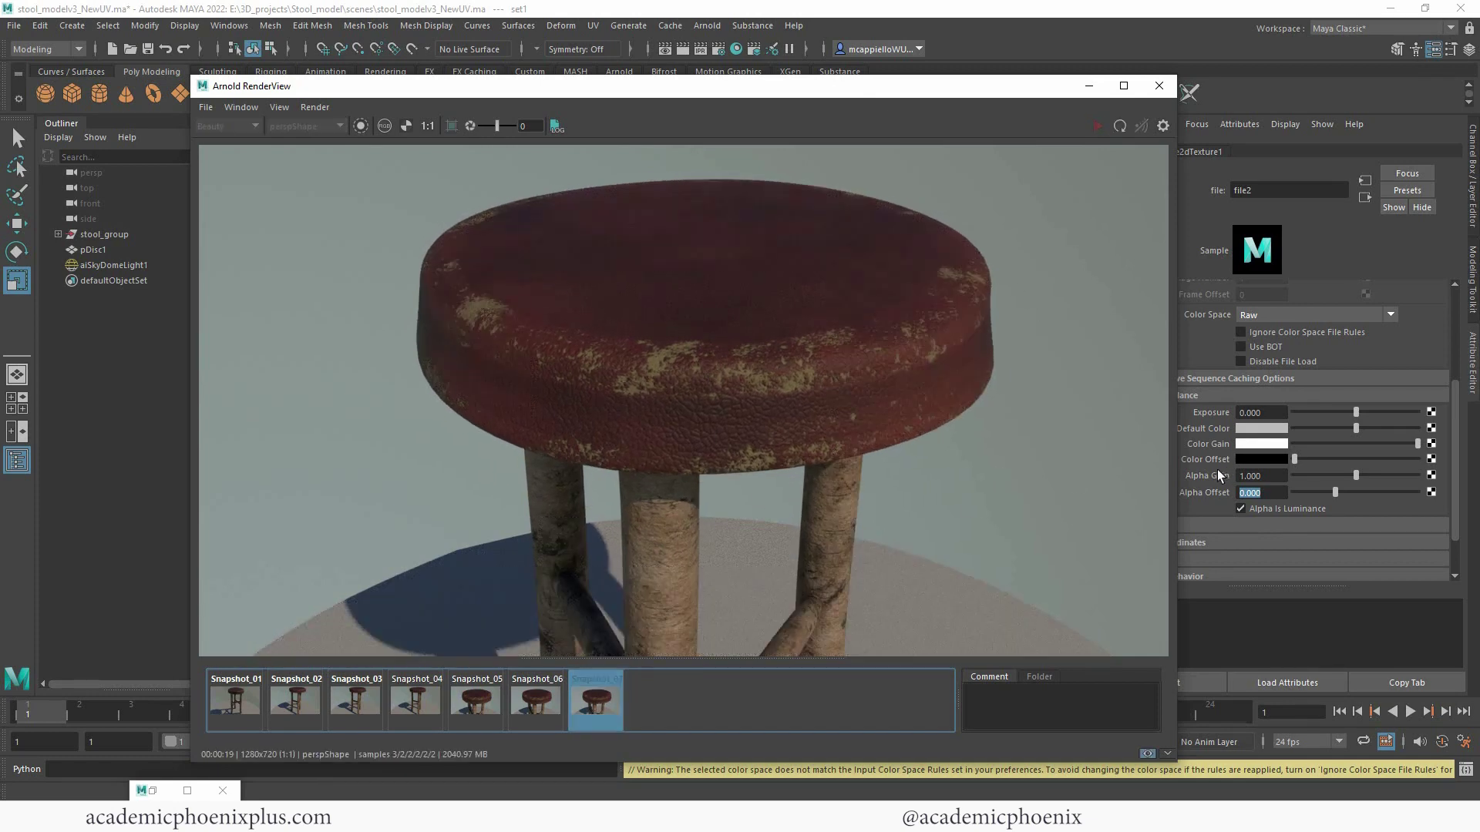
pyautogui.write('-.5')
pyautogui.press('Return')
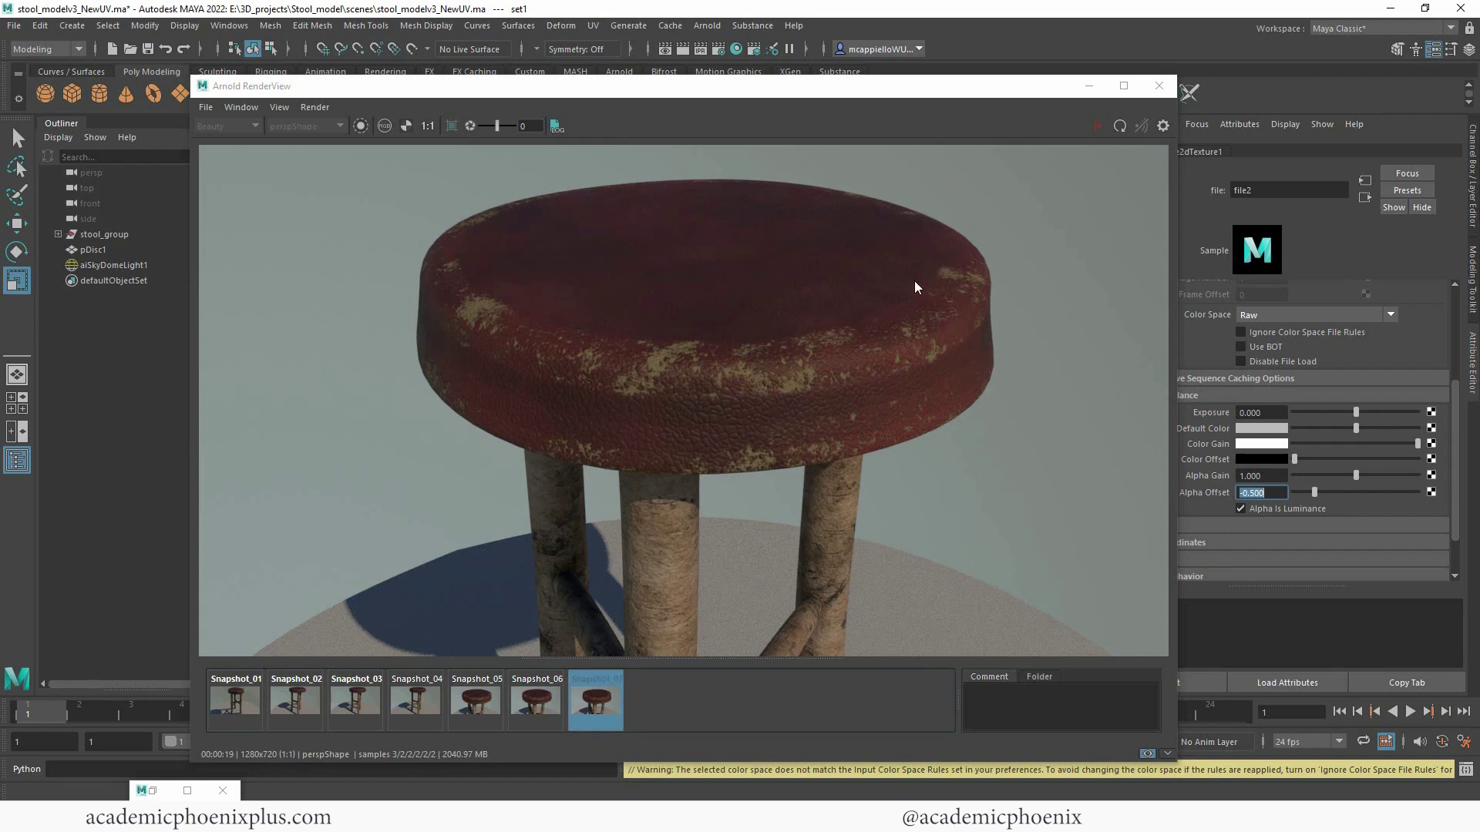
# Step: Show the live render again and open displacementShader1, the node file2 feeds
pyautogui.click(600, 684)
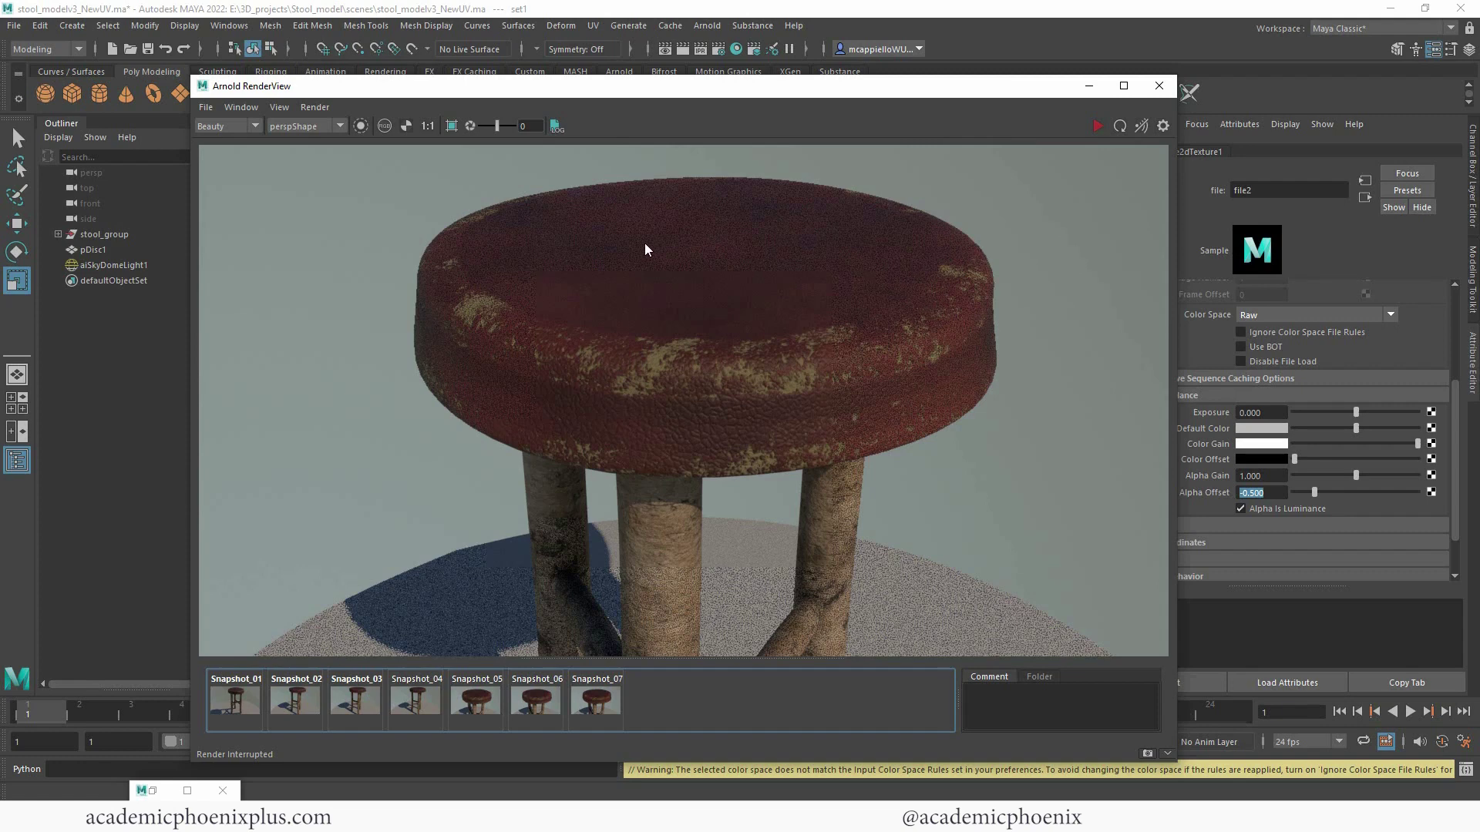
pyautogui.click(1363, 197)
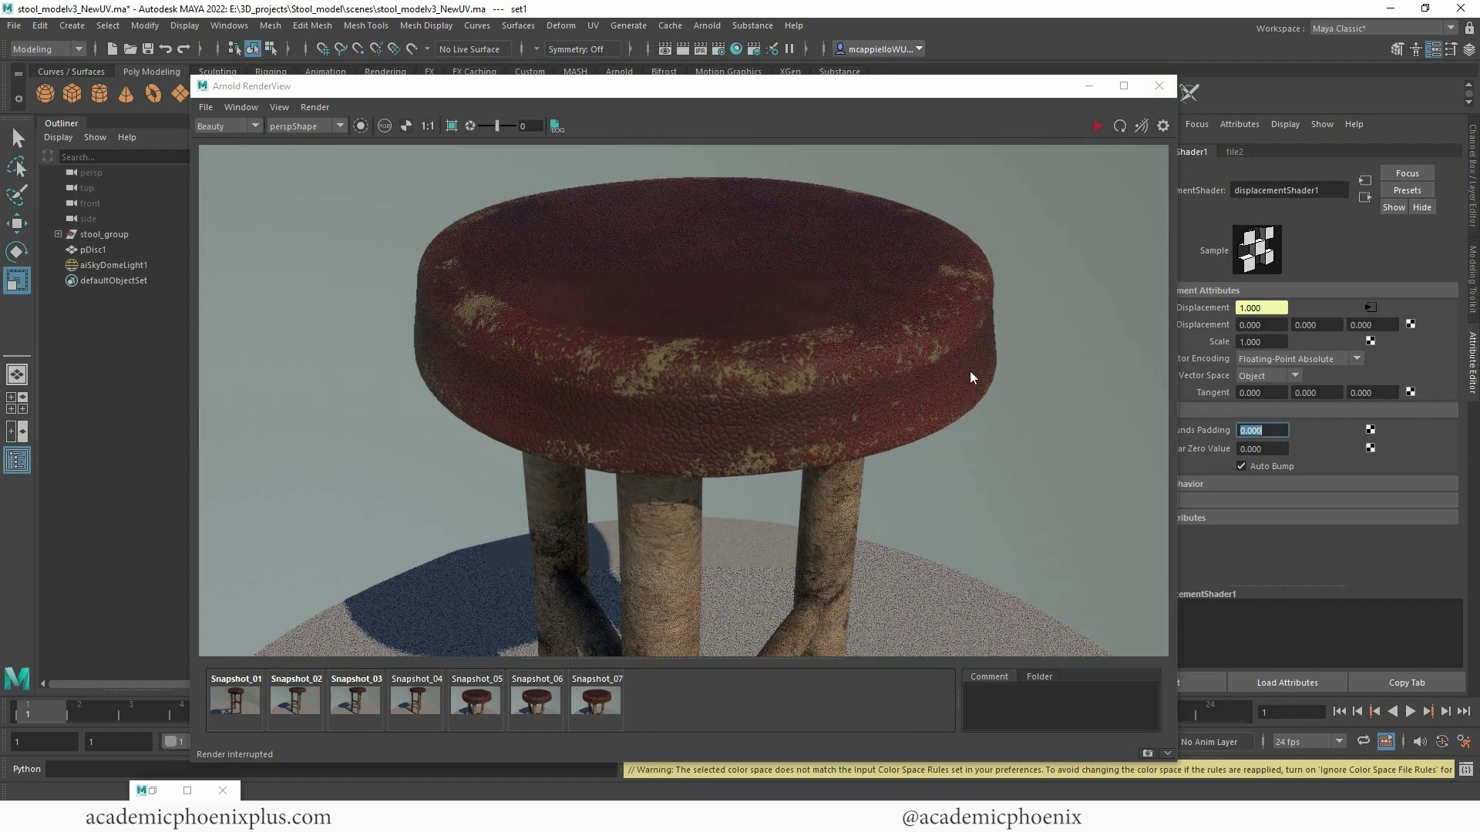
# Step: Close the Arnold RenderView, show the Substance shelf, and select the stool seat and sky dome light
pyautogui.click(1158, 86)
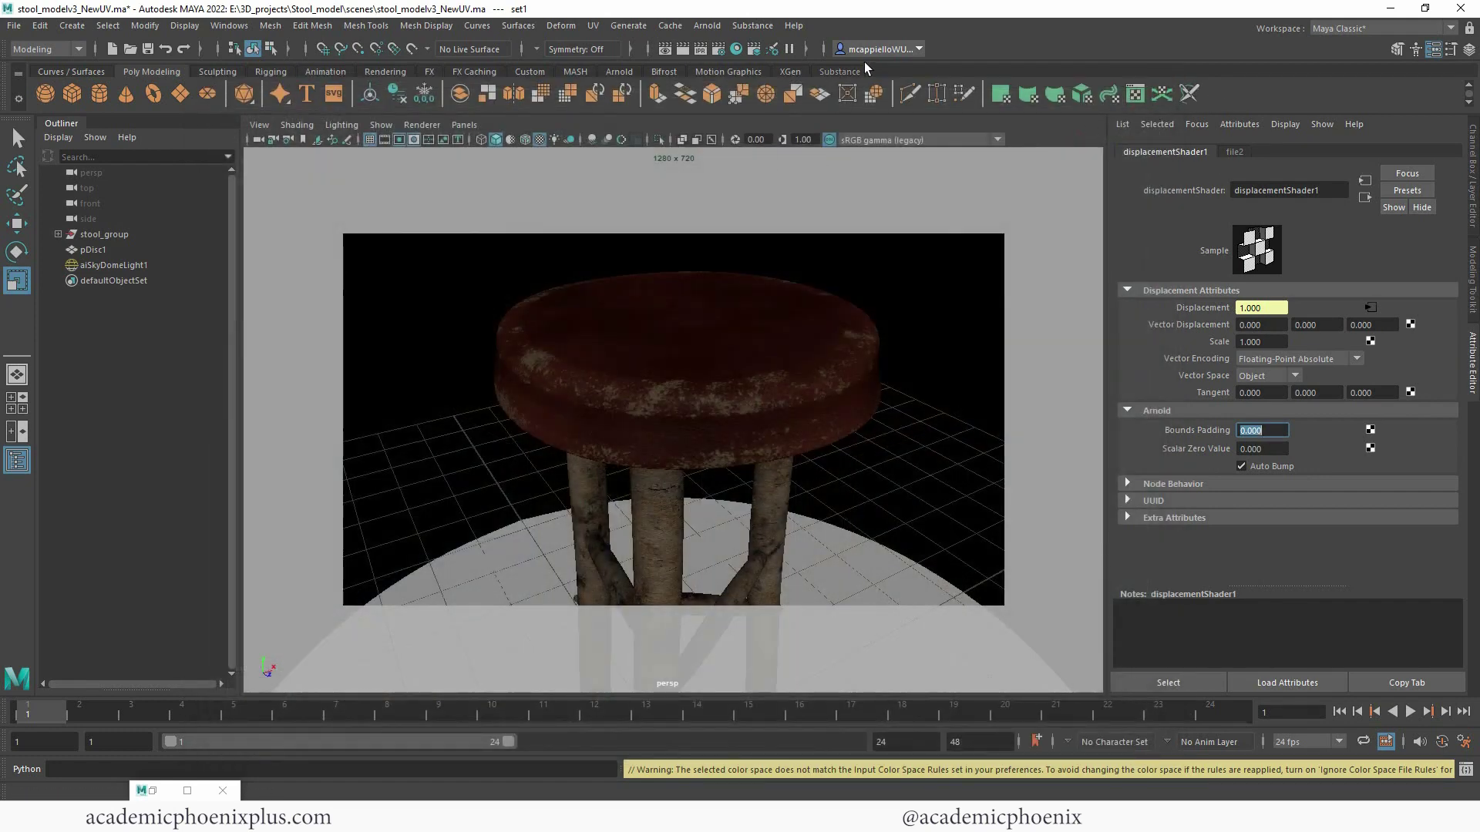
pyautogui.click(840, 71)
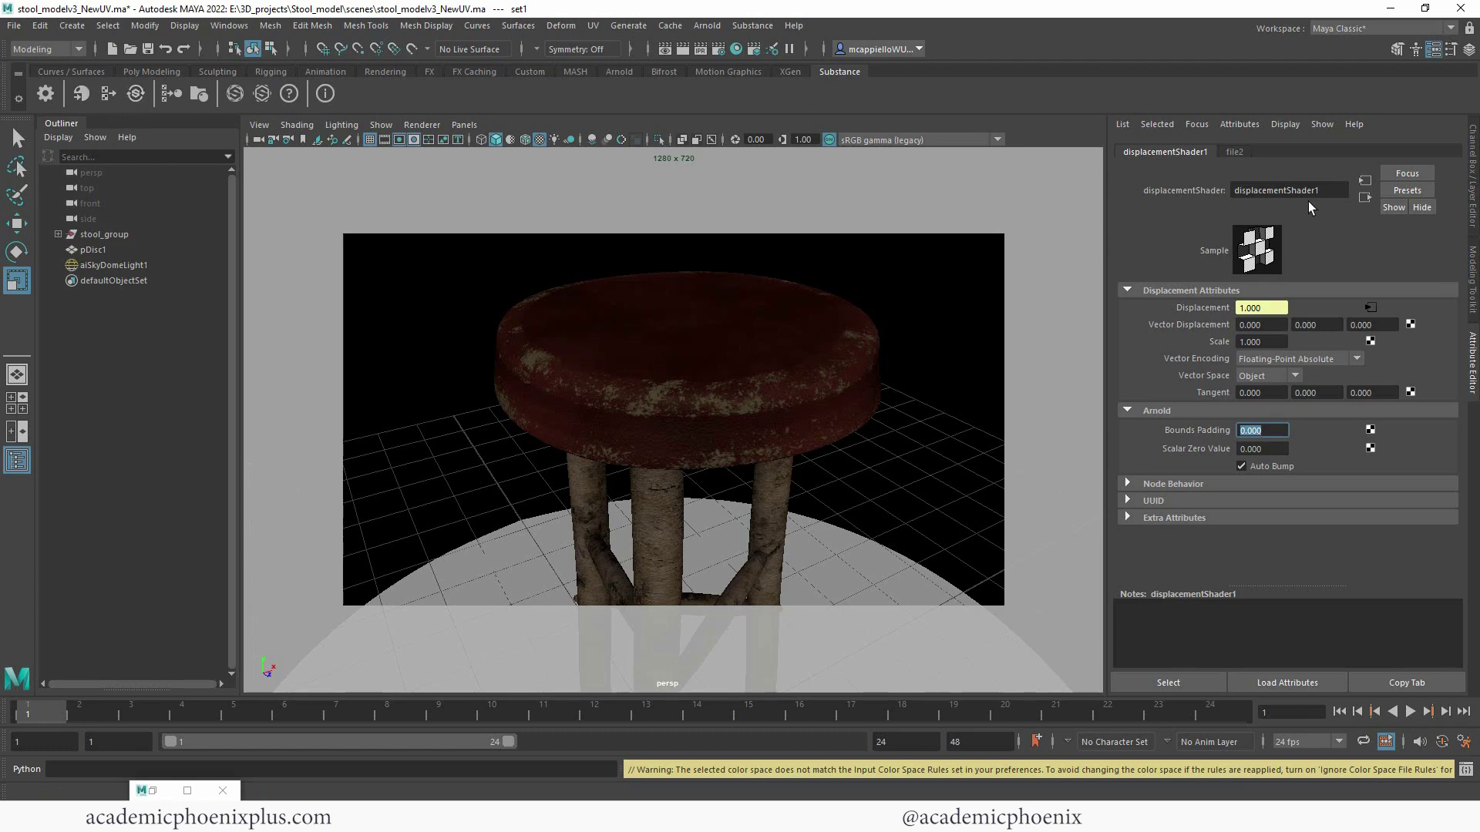
pyautogui.click(642, 407)
pyautogui.click(478, 274)
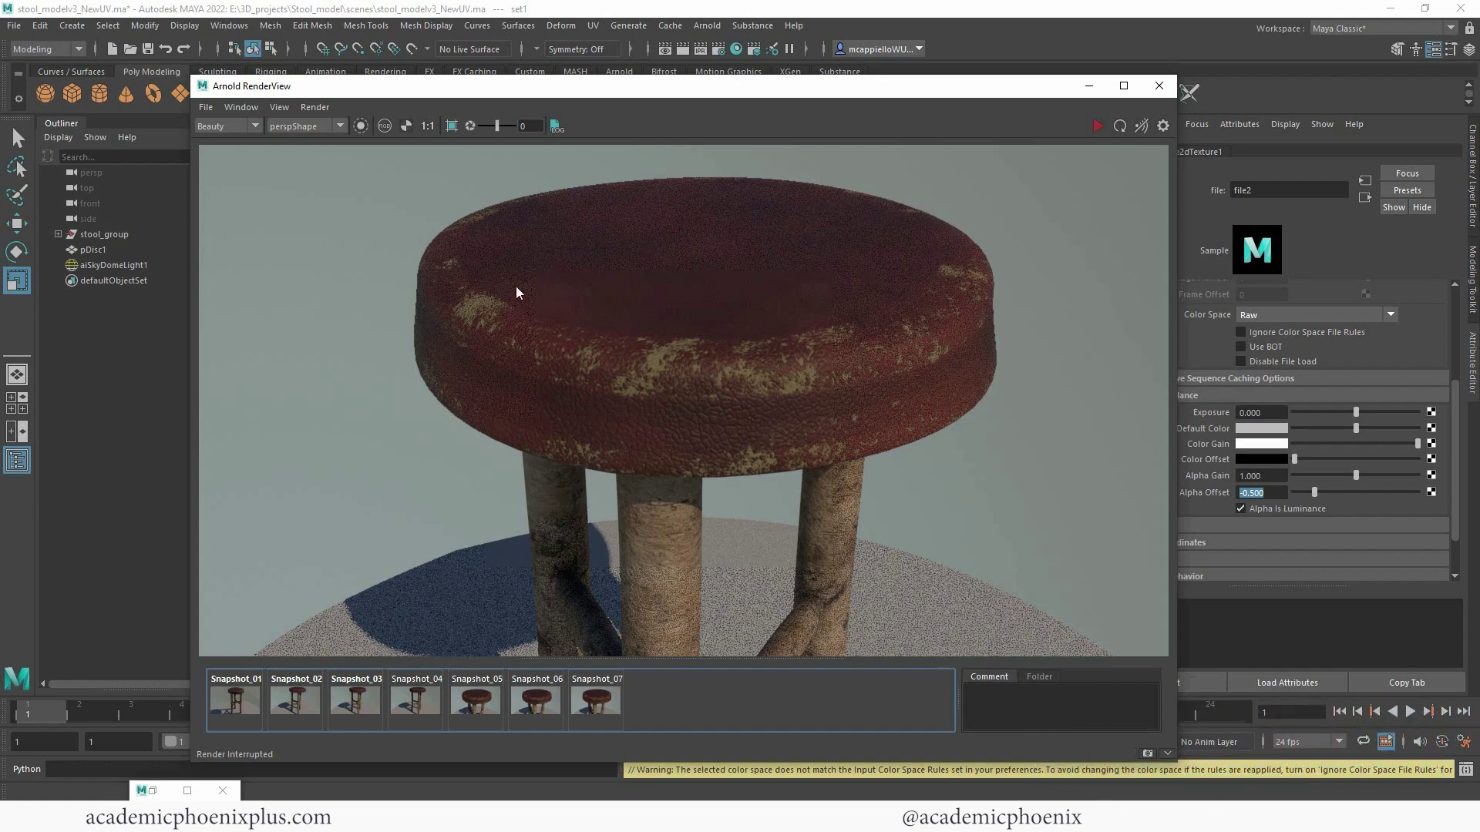
# Step: Bring up displacementShader1, close the RenderView again and return to the Substance shelf
pyautogui.click(1365, 197)
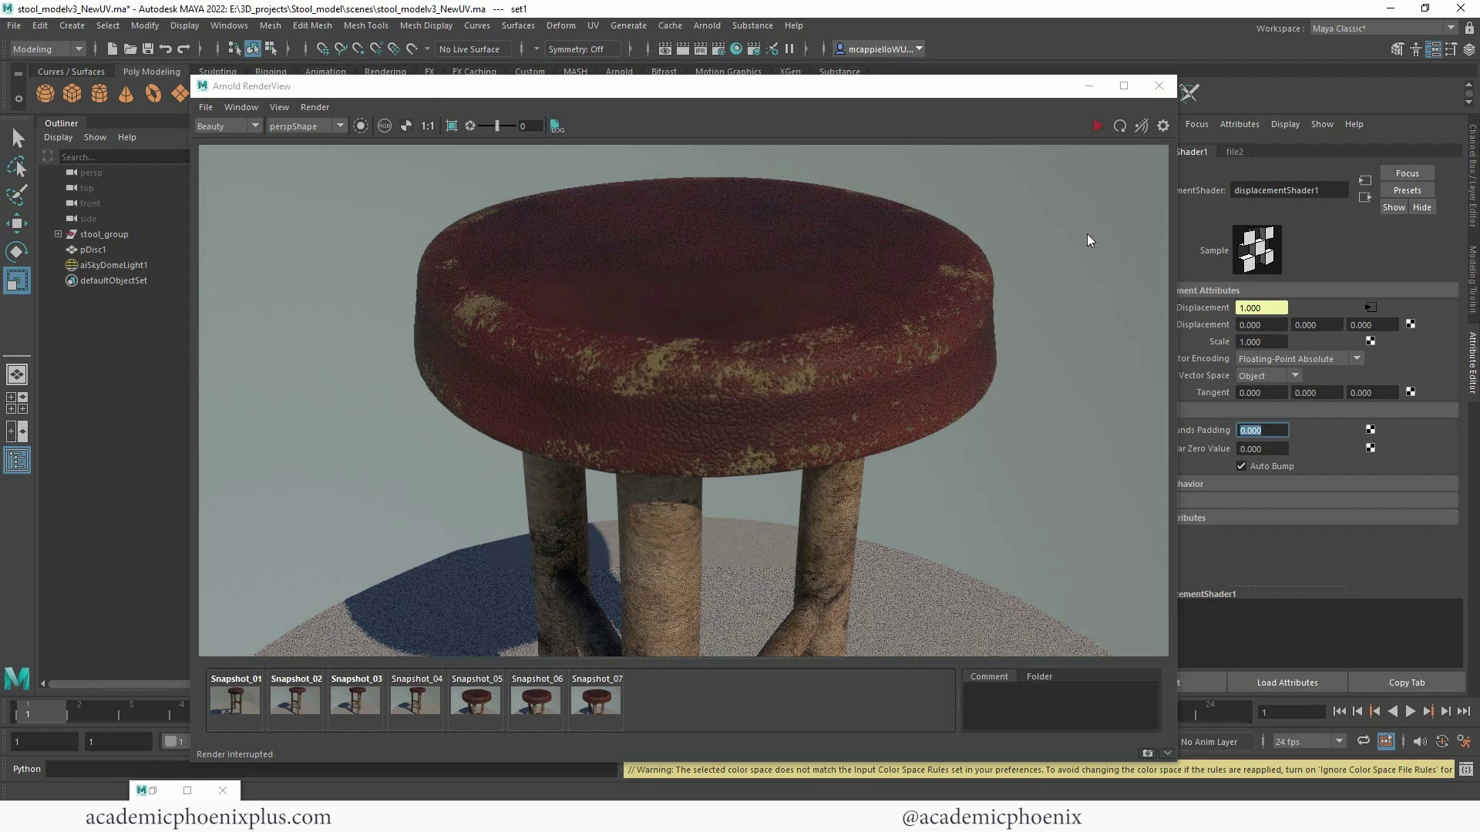
pyautogui.click(1158, 86)
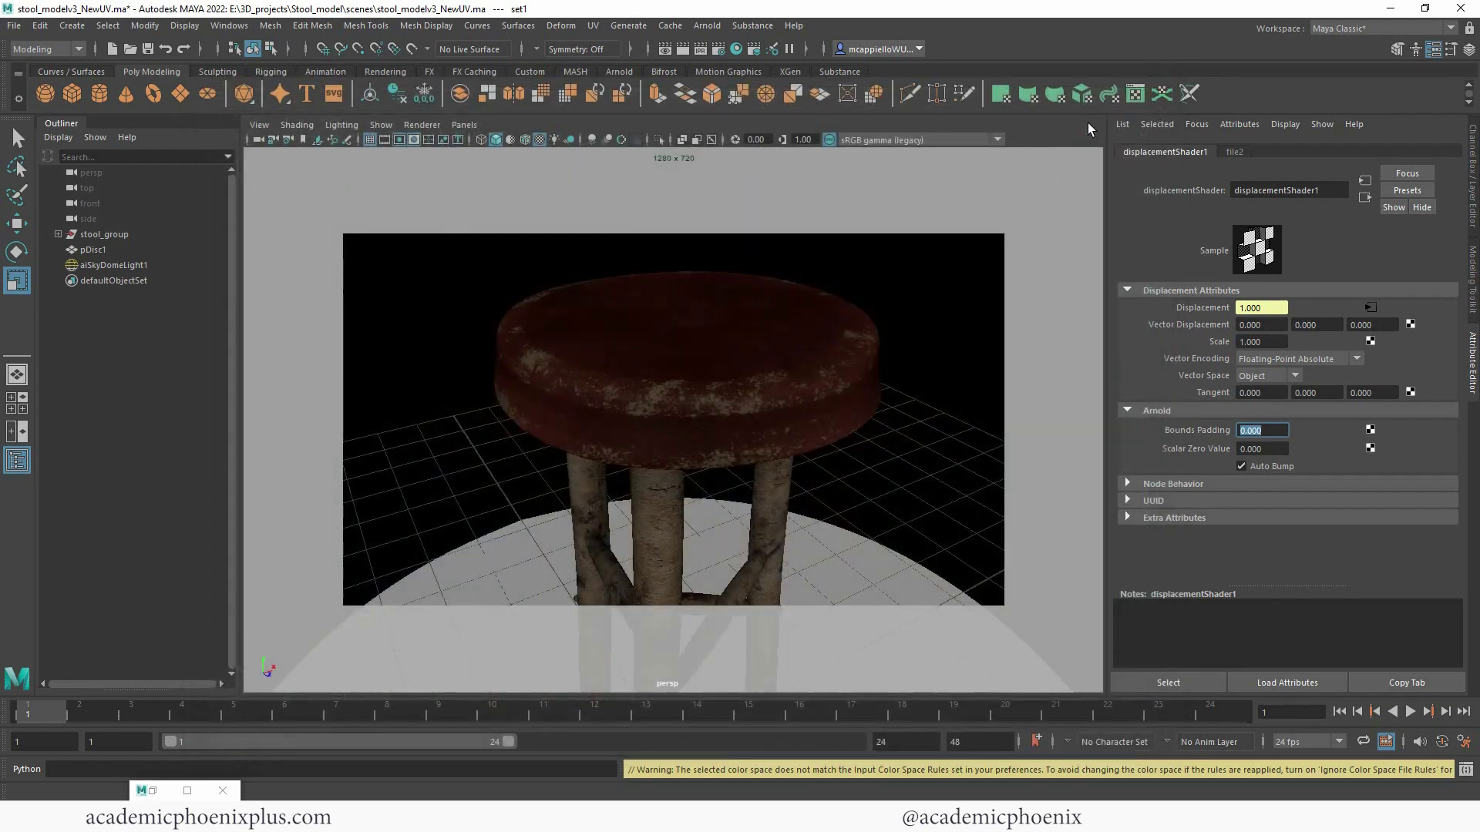
pyautogui.click(840, 71)
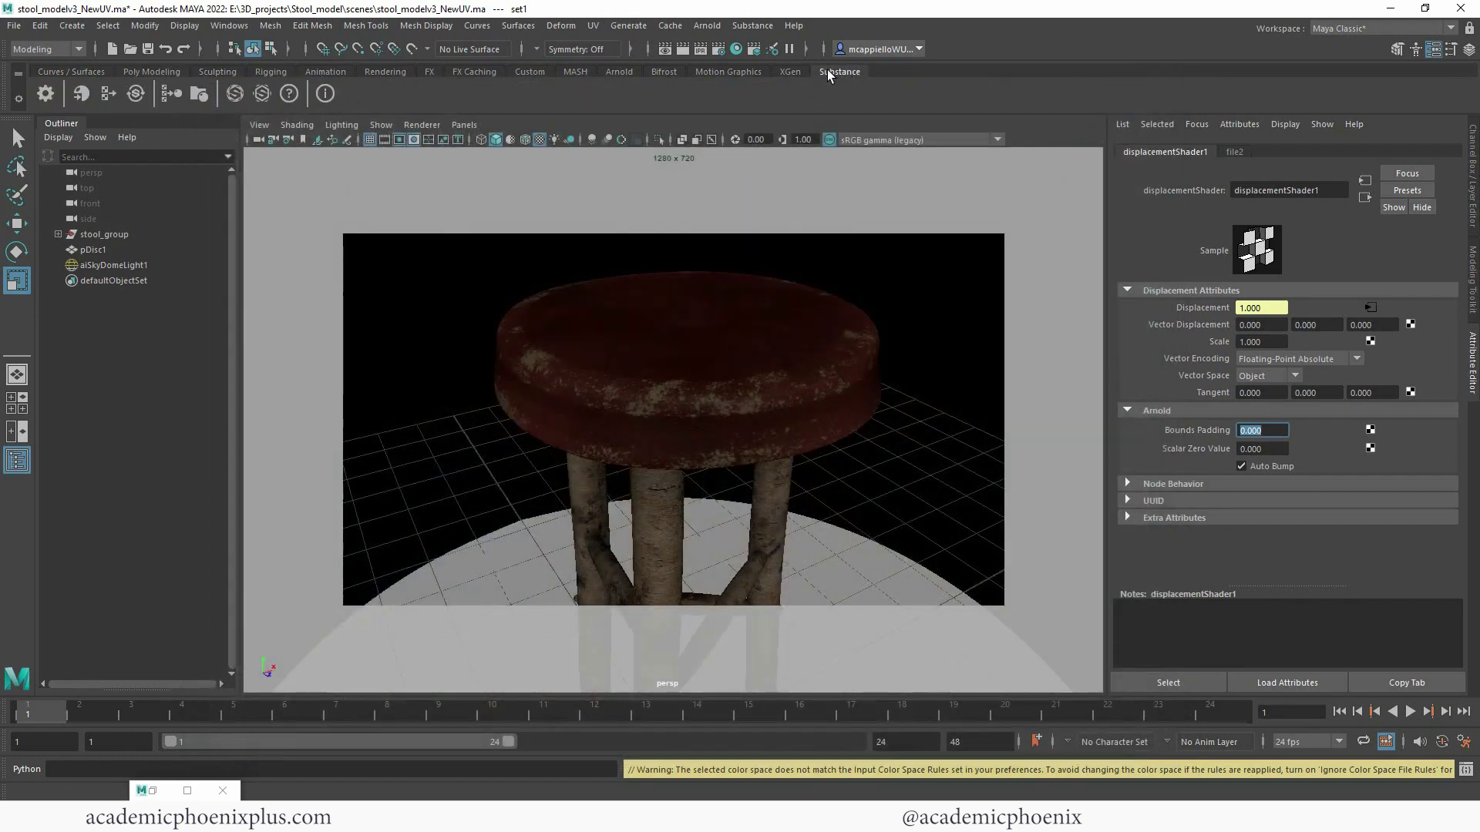